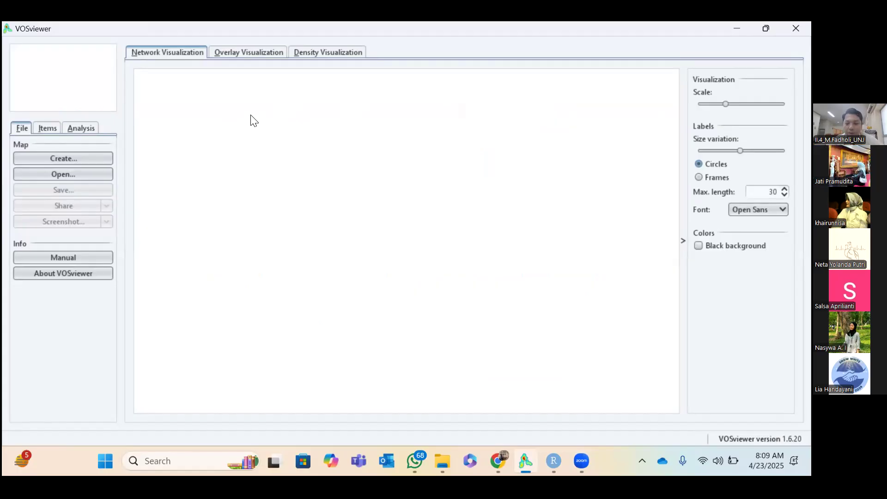
Start a new map based on bibliographic data, reading the data from bibliographic database files.
mouse_move(556, 460)
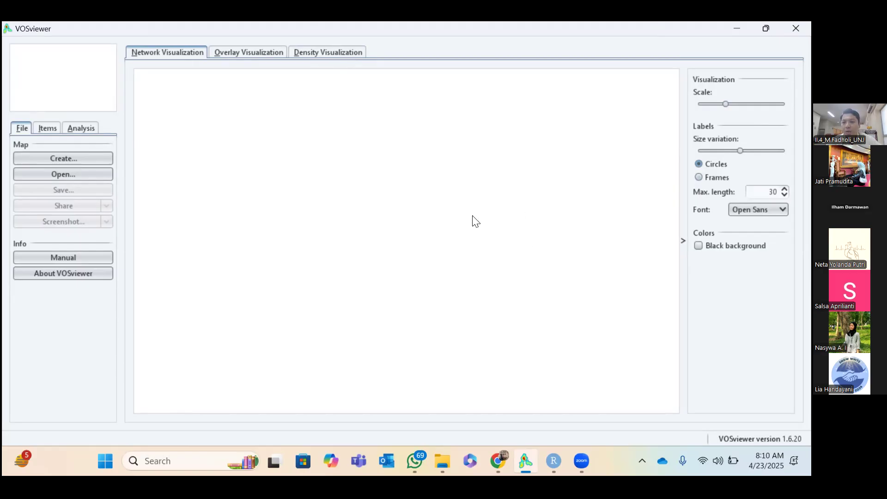
left_click(92, 159)
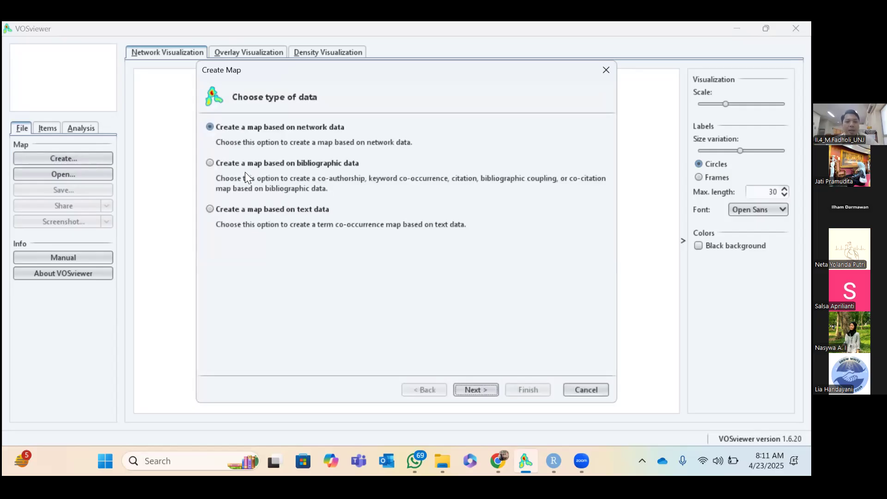
left_click(211, 163)
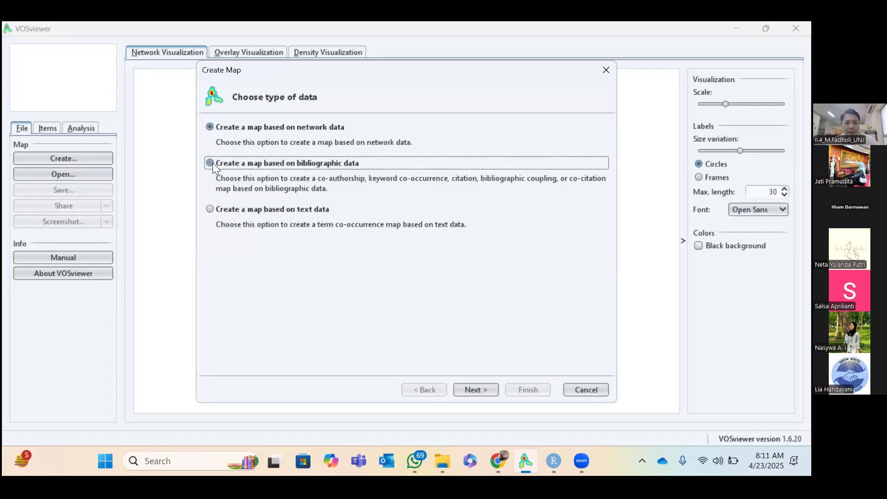
left_click(472, 389)
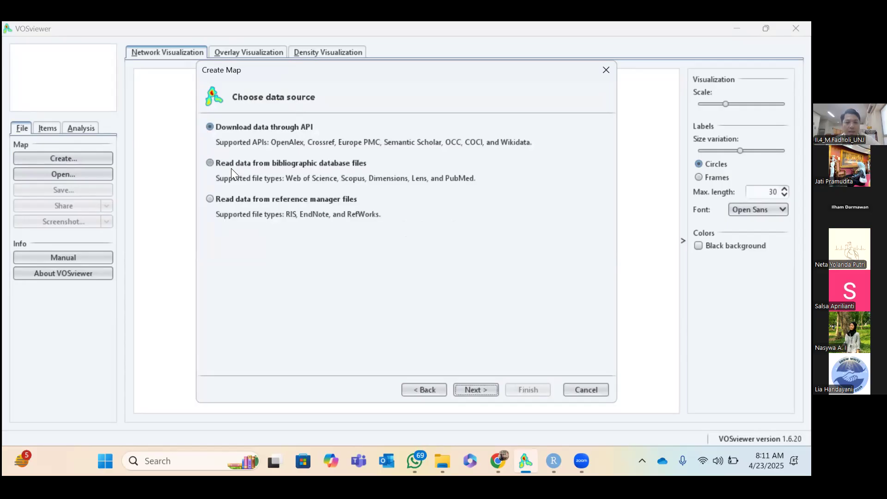
left_click(213, 164)
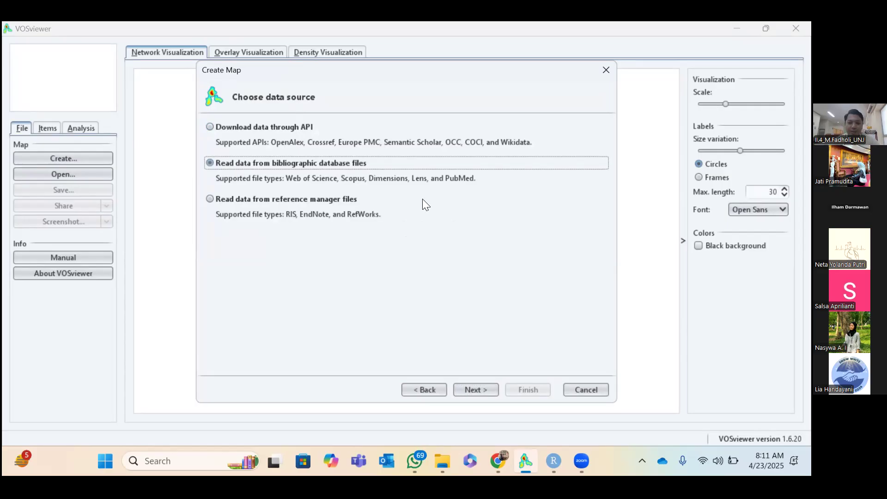
left_click(483, 390)
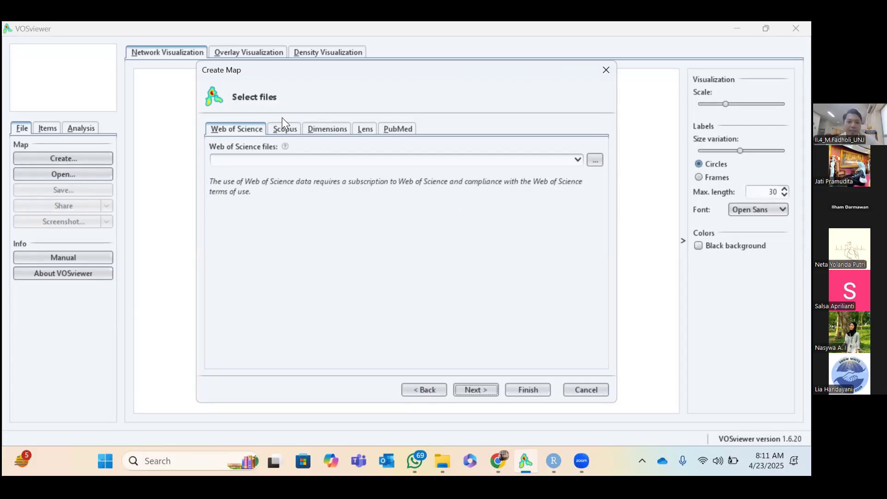
Load the Scopus file "LD-Scopus-Clean-csv (1).csv" from the Bibliometric folder as the map's data source.
left_click(288, 129)
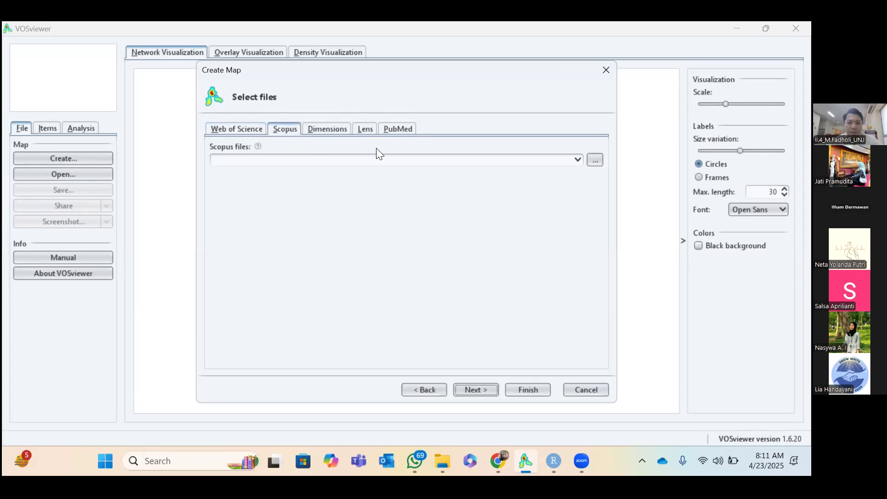
left_click(595, 160)
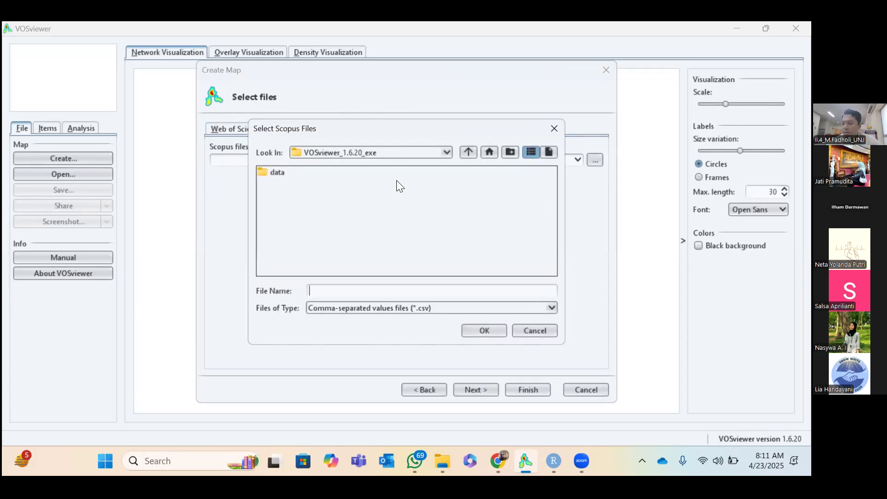
left_click(444, 152)
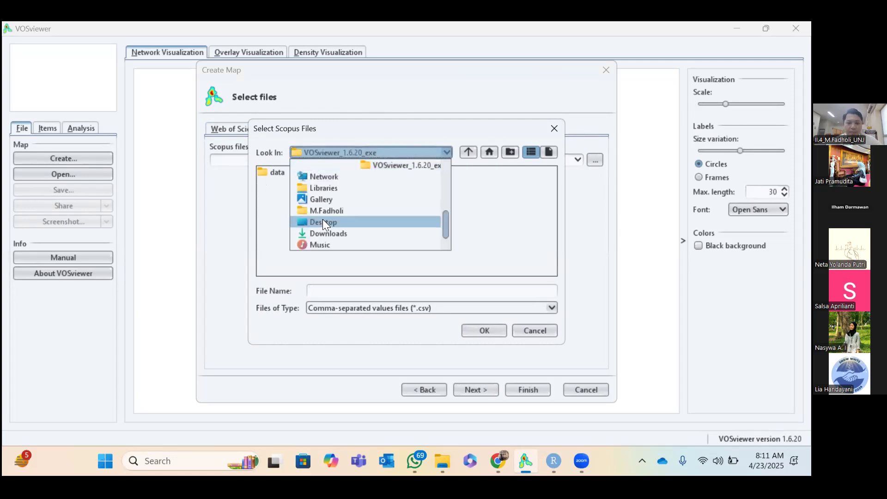
scroll(323, 221, "down", 1)
scroll(323, 221, "up", 2)
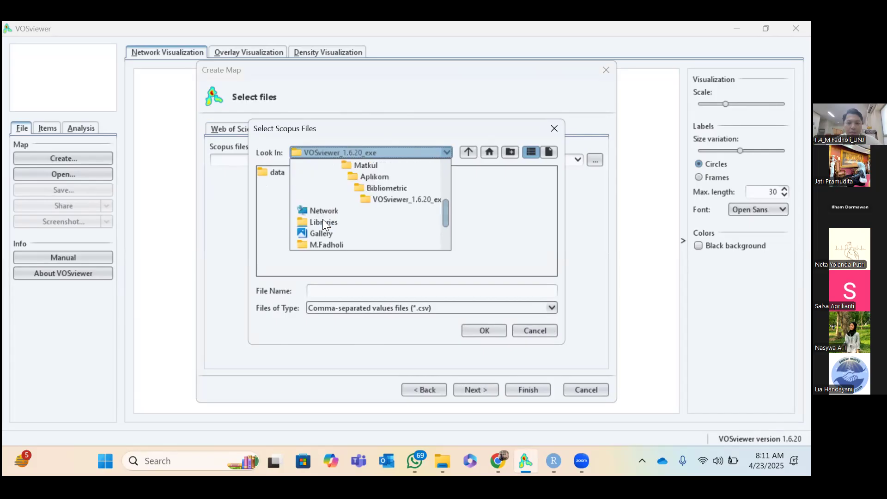
left_click(390, 188)
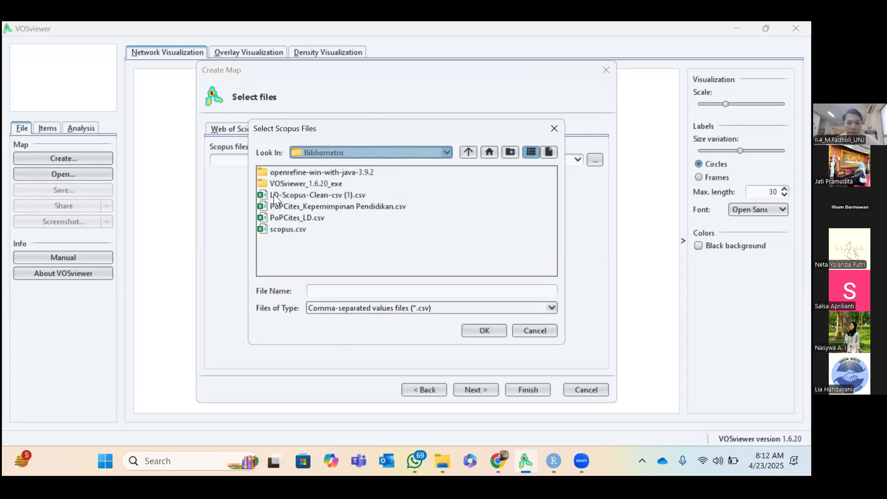
double_click(303, 195)
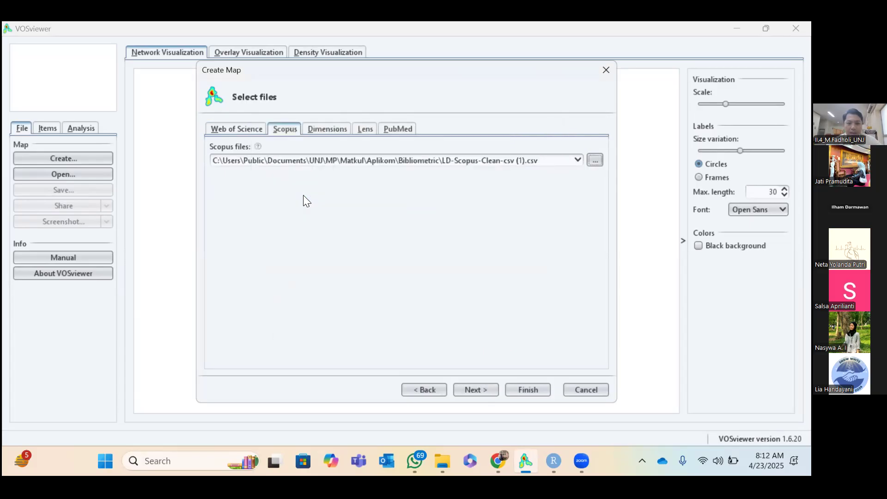
left_click(484, 390)
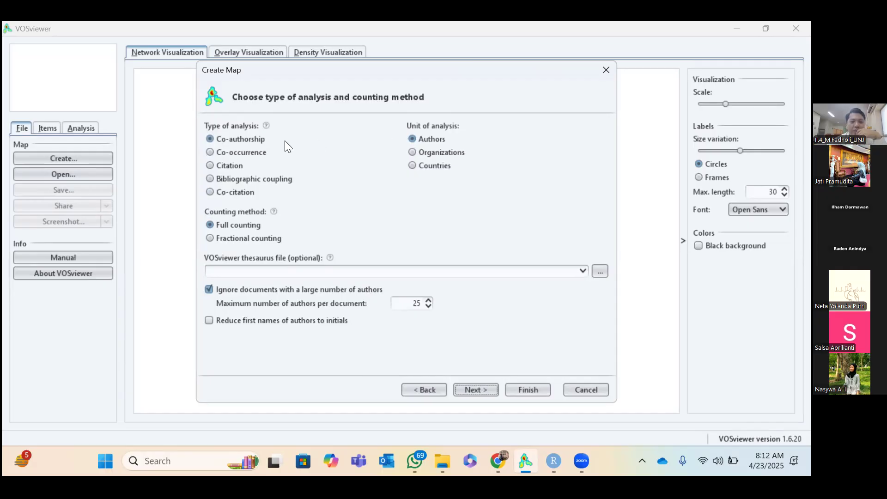
Choose co-occurrence as the type of analysis with author keywords as the unit of analysis.
left_click(213, 151)
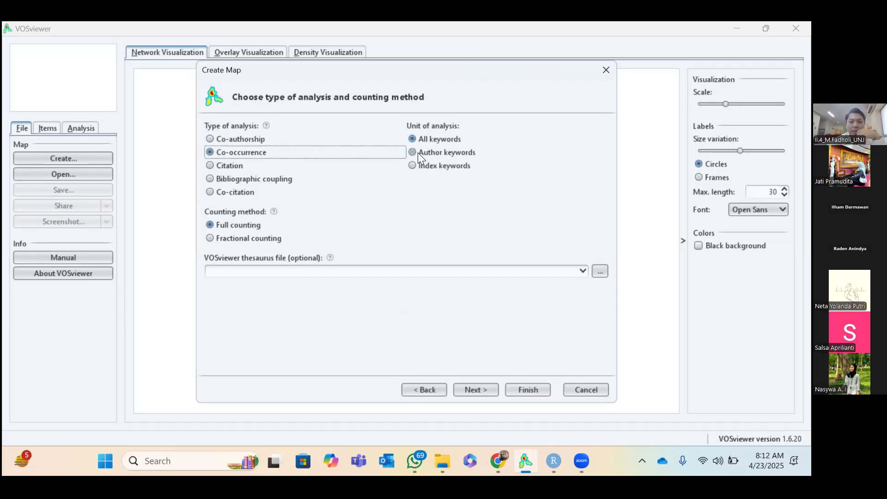
left_click(414, 153)
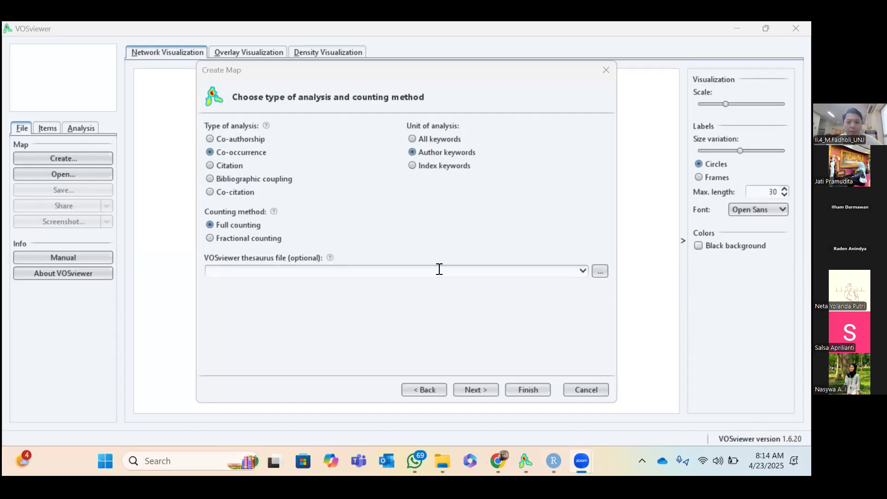
left_click(479, 390)
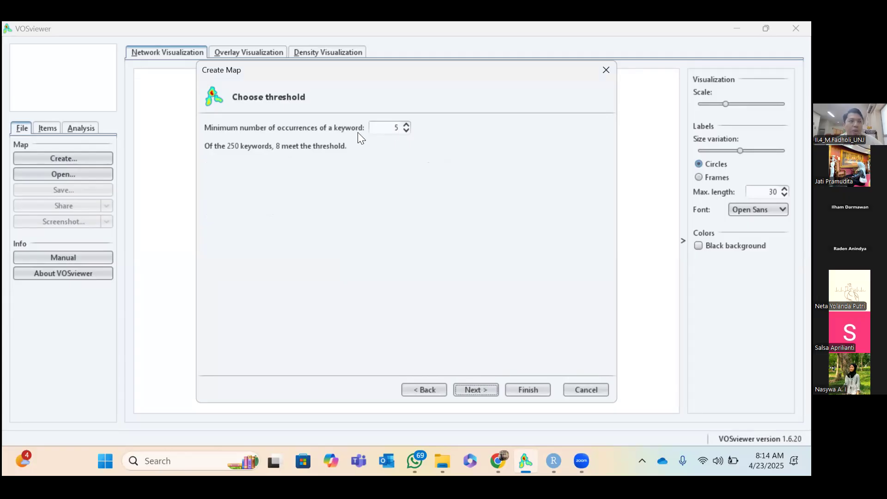
Set the minimum number of occurrences of a keyword to 3 and proceed to the keyword verification list.
left_click(406, 131)
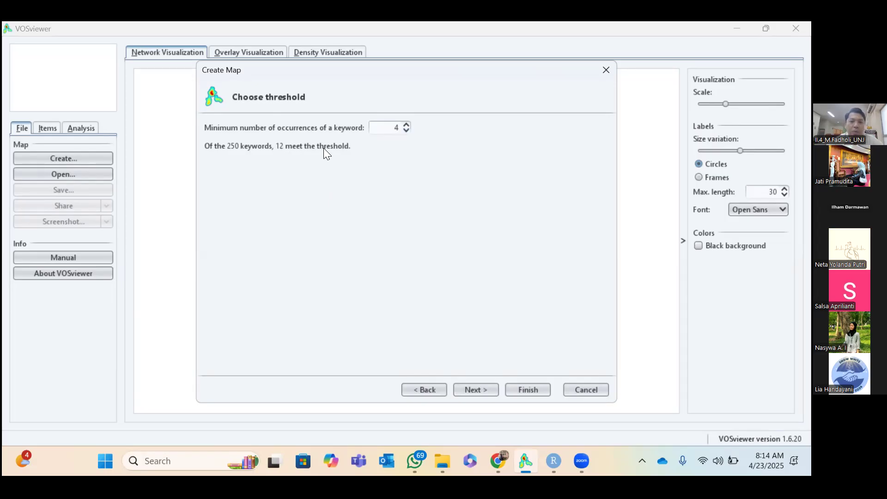
left_click(407, 131)
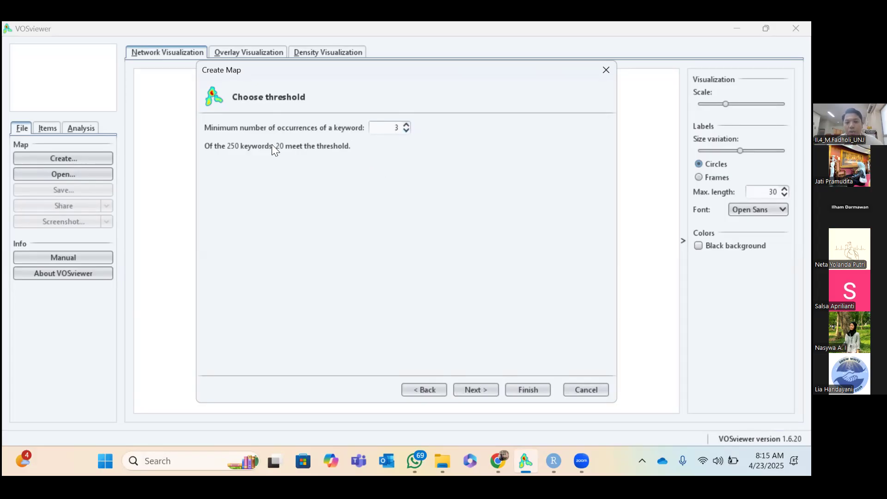
left_click(479, 391)
left_click(479, 391)
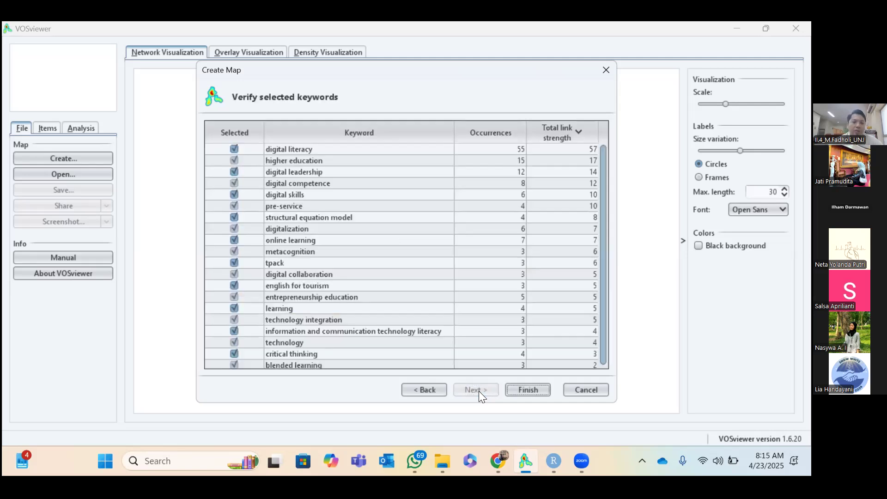
left_click(346, 174)
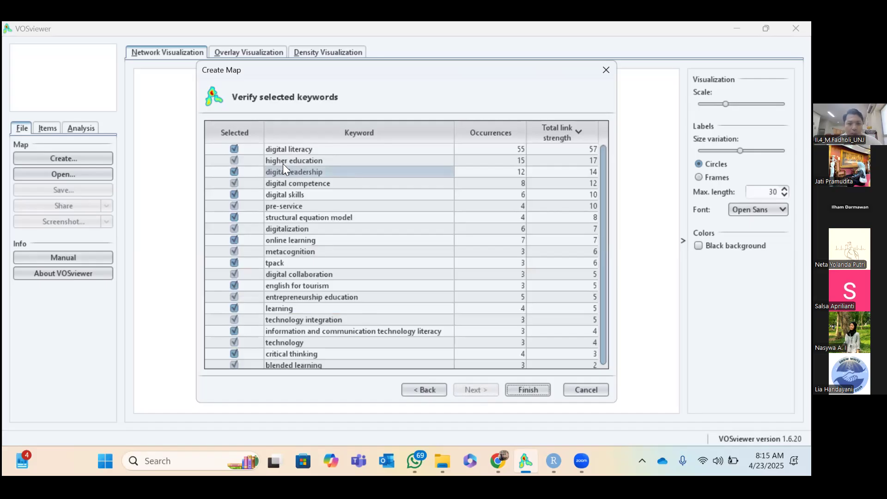
left_click(296, 149)
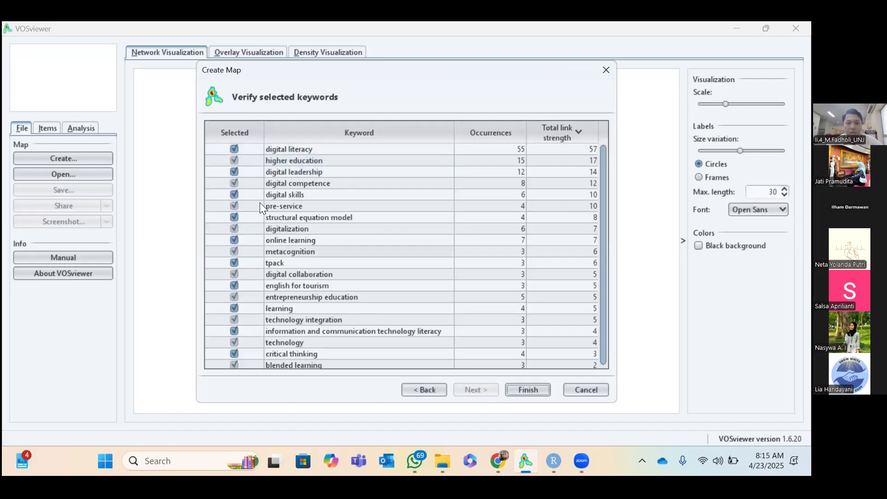
left_click(479, 264)
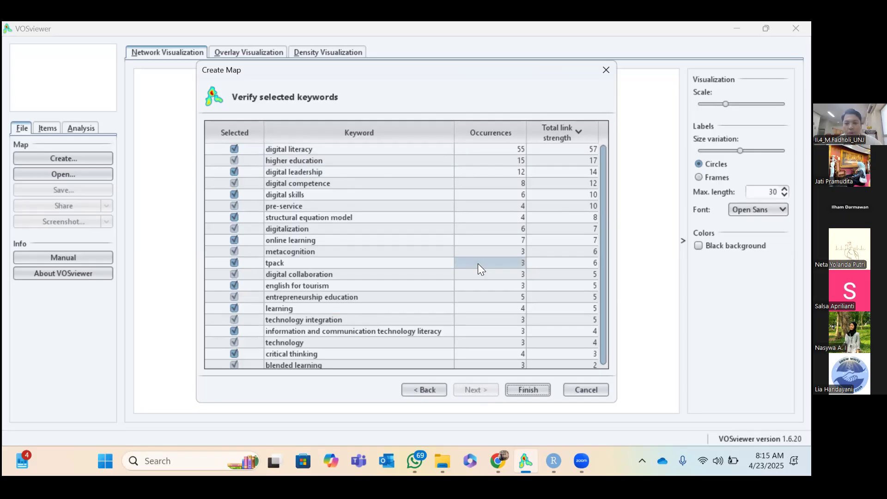
right_click(358, 150)
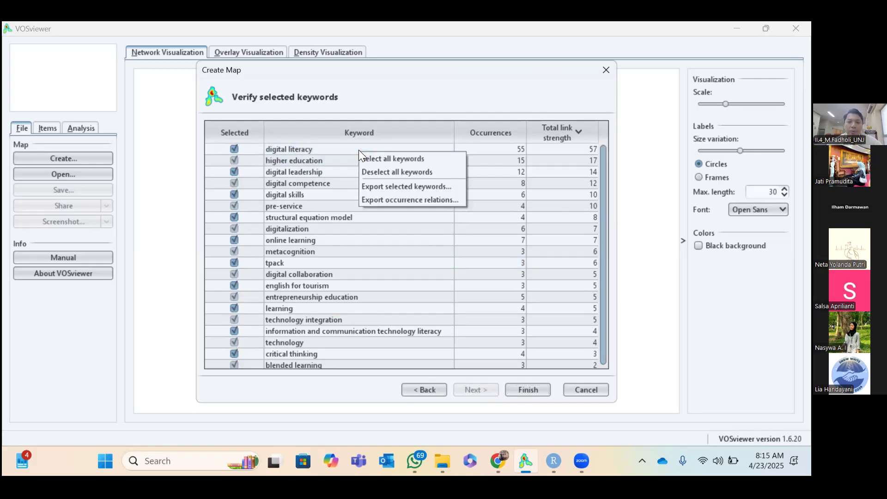
left_click(407, 188)
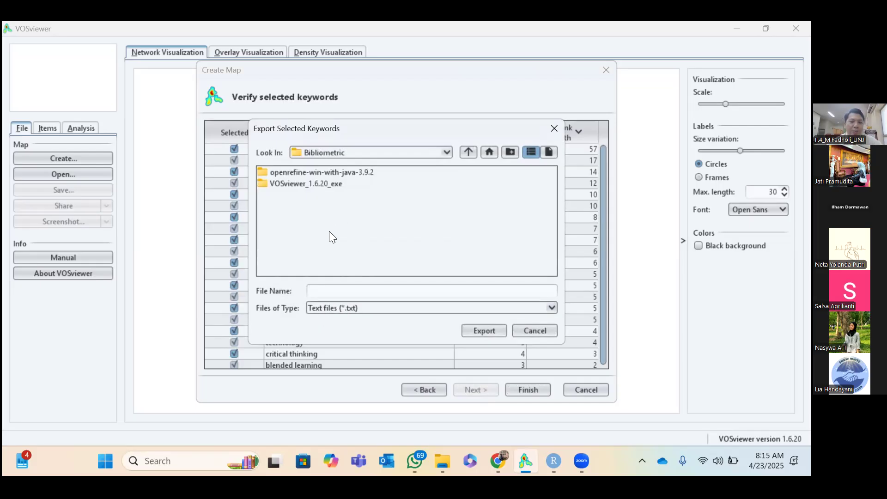
left_click(553, 129)
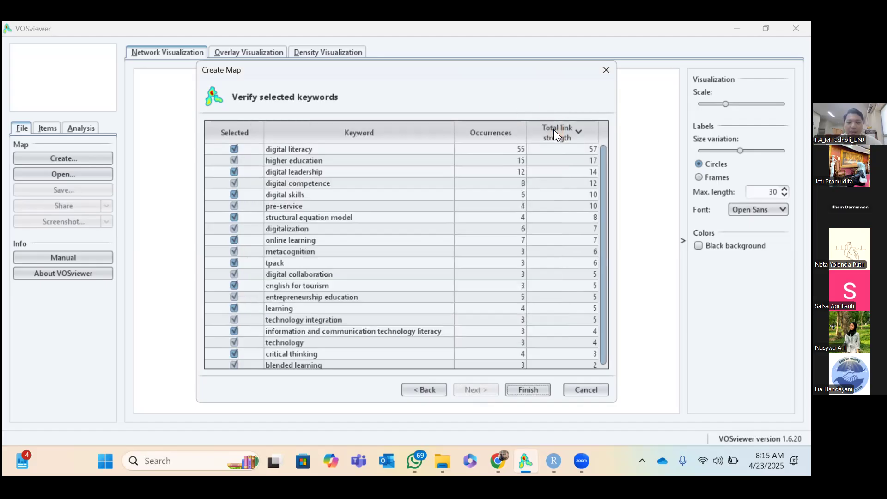
Finish the map creation with all listed keywords selected to generate the co-occurrence network.
left_click(521, 387)
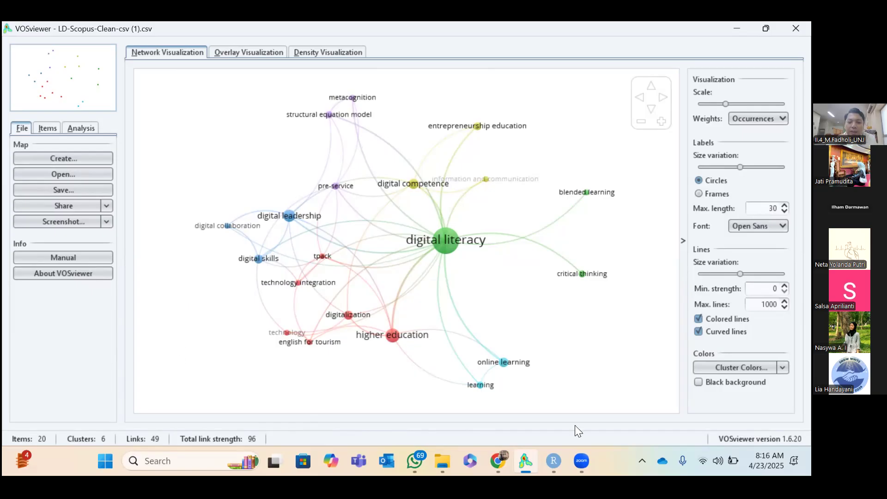
Switch to Chrome, open gemini.google.com in a new tab and open the recent chat "Analisis Ko-okurensi Literasi ...".
mouse_move(498, 461)
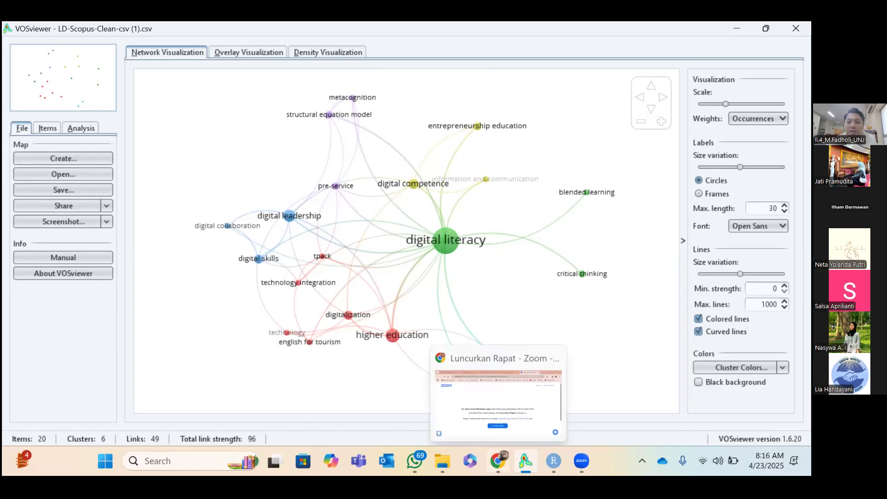
left_click(498, 460)
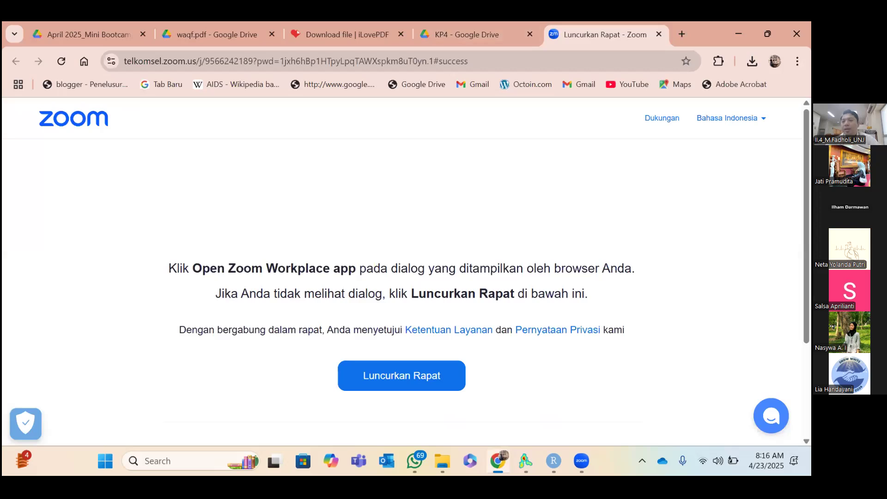
left_click(682, 35)
type("gemini.google.com")
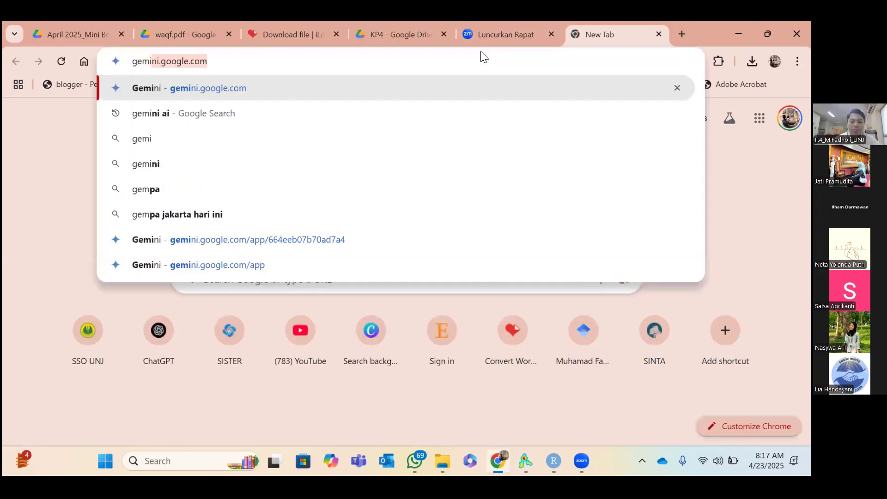
left_click(150, 93)
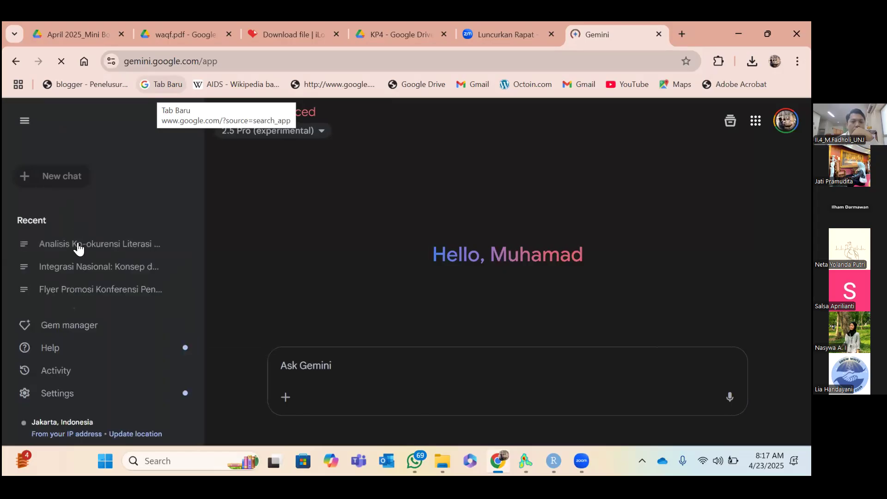
left_click(77, 244)
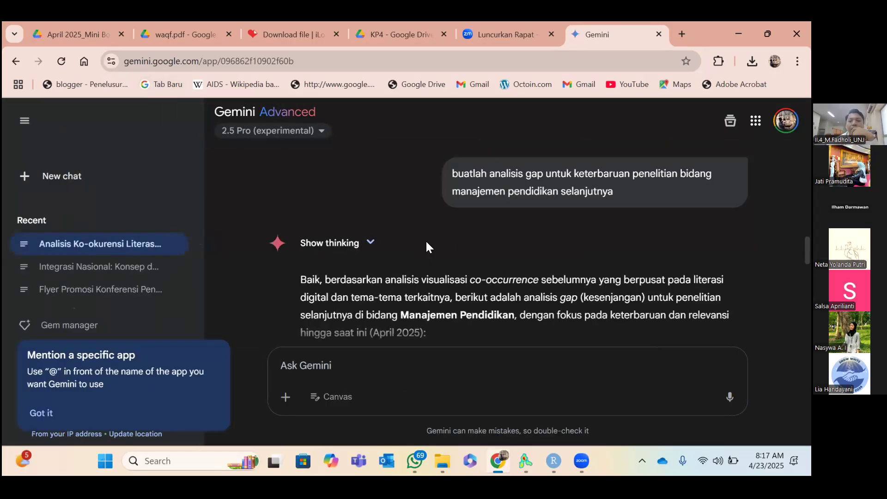
Review the chat's attached network image, the co-occurrence analysis prompt and Gemini's written cluster analysis.
scroll(426, 240, "down", 10)
scroll(428, 242, "up", 10)
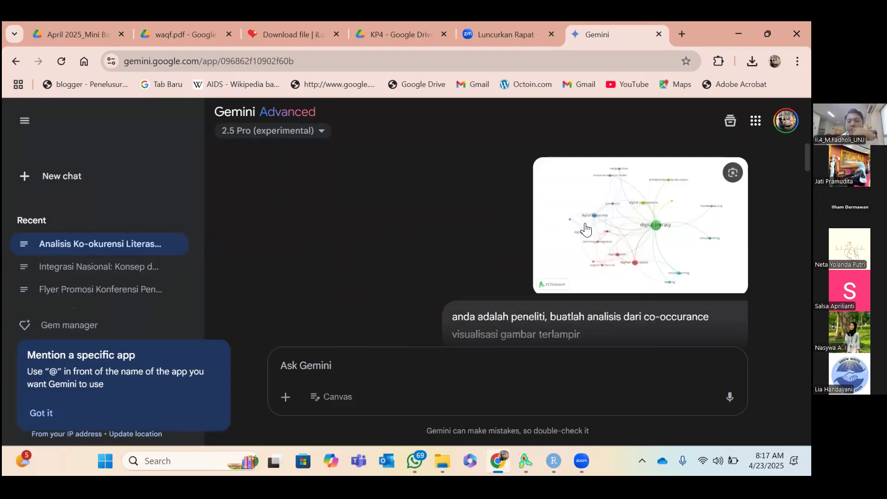
scroll(453, 230, "down", 8)
scroll(453, 235, "down", 10)
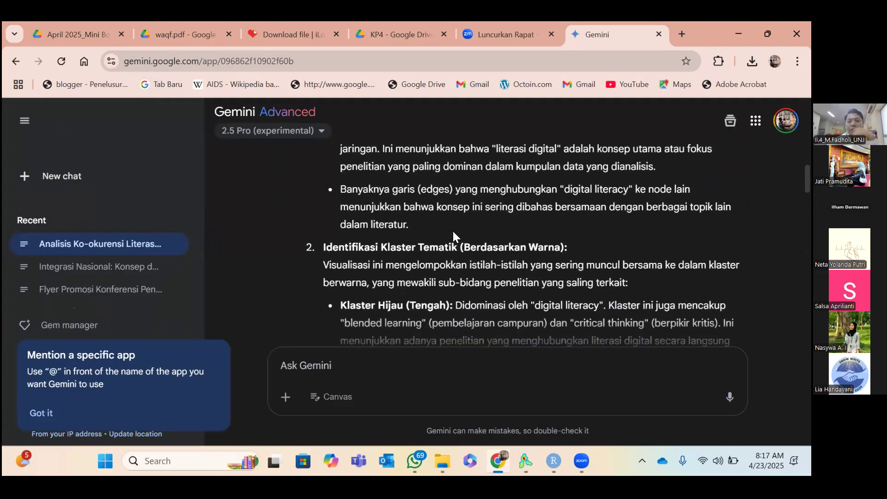
scroll(453, 231, "up", 15)
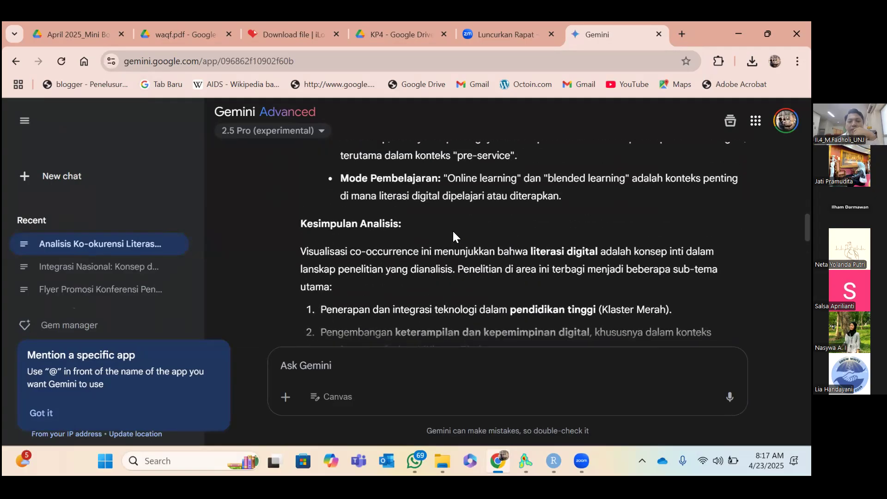
scroll(453, 233, "down", 5)
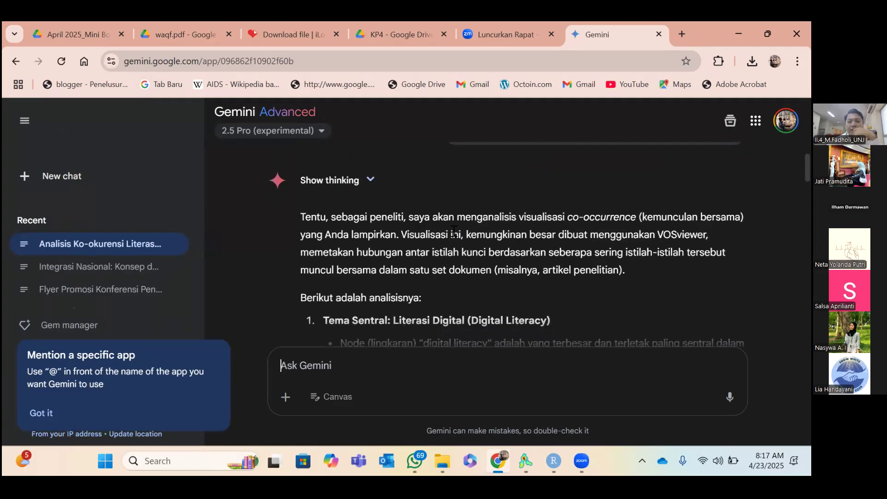
Read through Gemini's co-occurrence analysis, from the central digital literacy theme and colour clusters to its conclusion and the follow-up gap-analysis prompt.
scroll(383, 297, "down", 1)
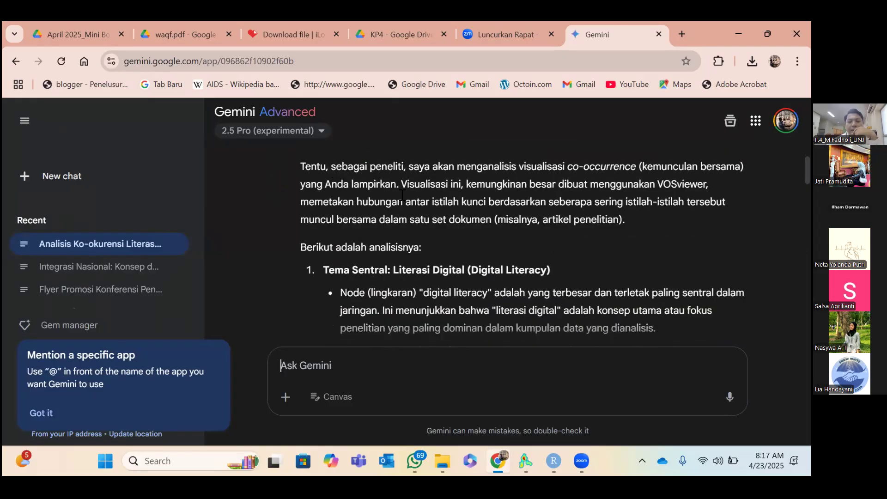
scroll(402, 236, "down", 1)
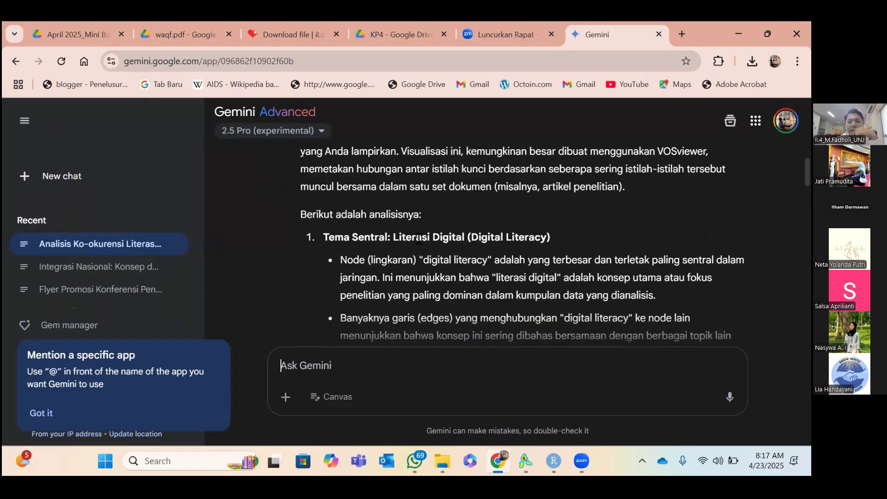
scroll(460, 272, "down", 1)
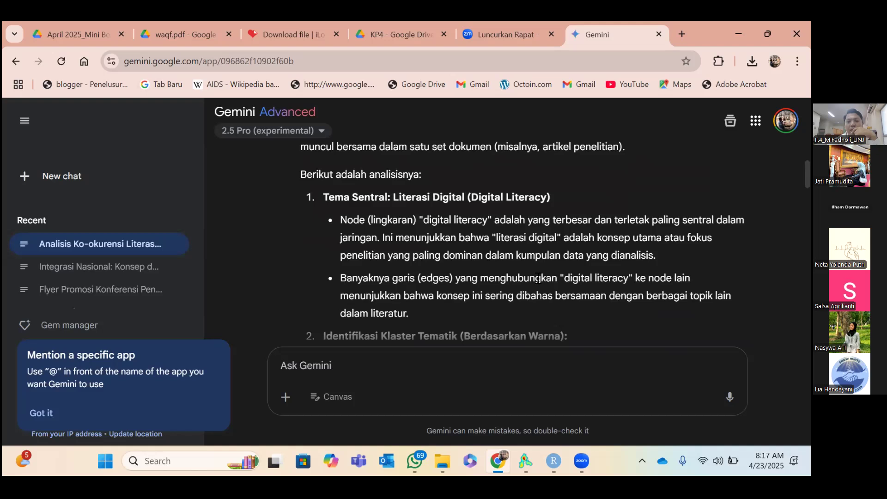
scroll(538, 279, "down", 7)
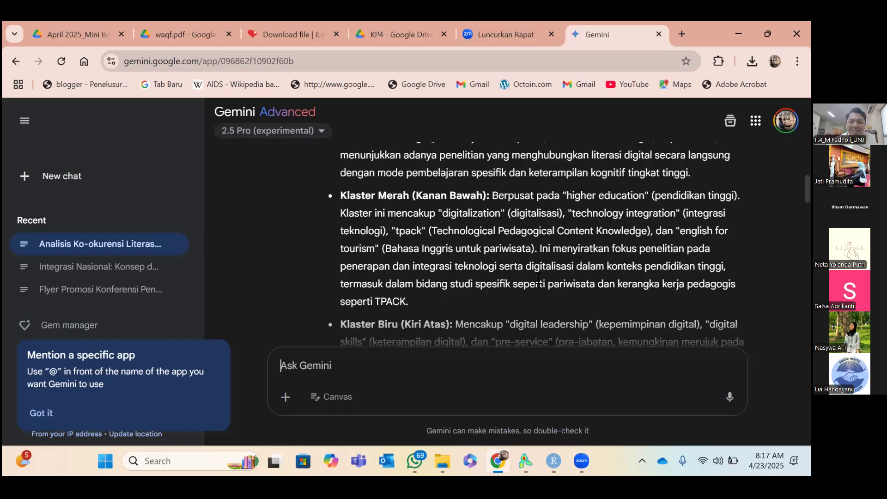
scroll(537, 278, "down", 10)
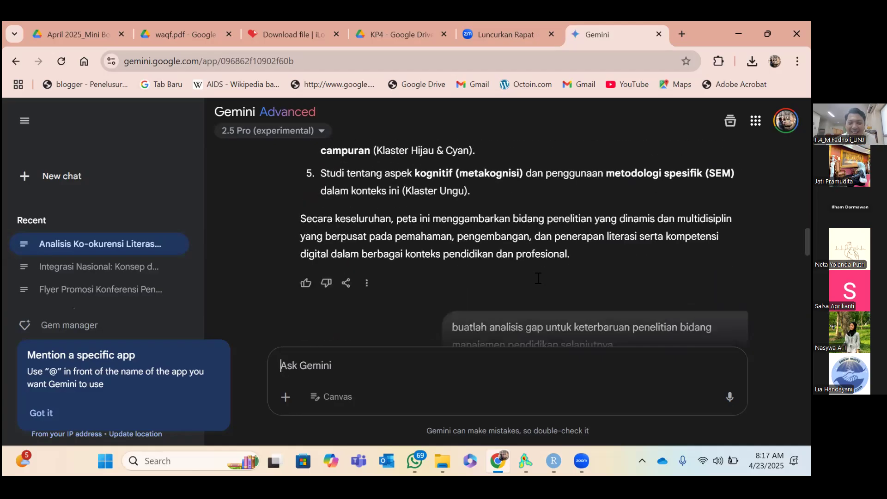
scroll(536, 277, "down", 4)
scroll(536, 277, "up", 3)
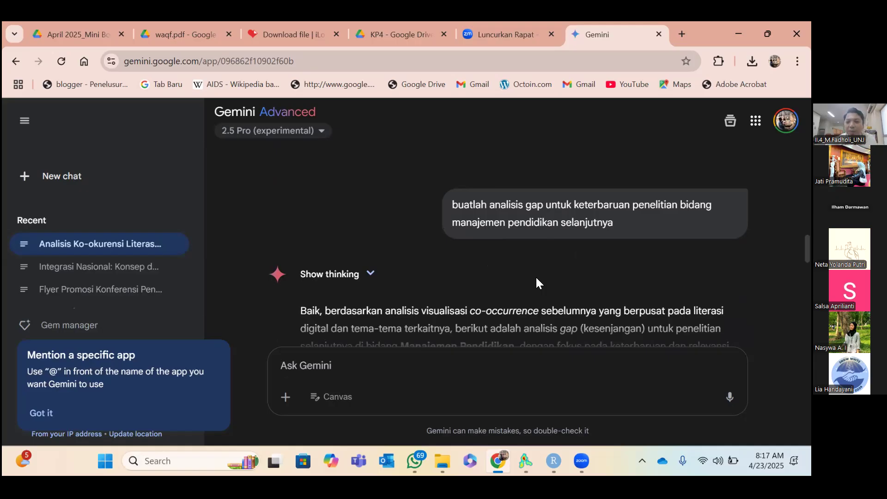
Examine the gap analysis for Manajemen Pendidikan, reading the introduction and the first gap, "Manajemen Strategis Transformasi Digital Holistik", with its research questions.
scroll(536, 276, "down", 1)
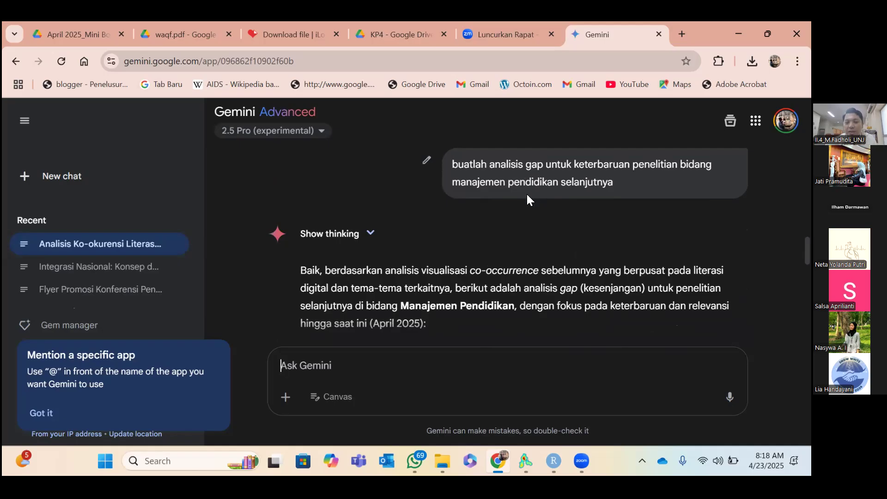
scroll(527, 199, "down", 2)
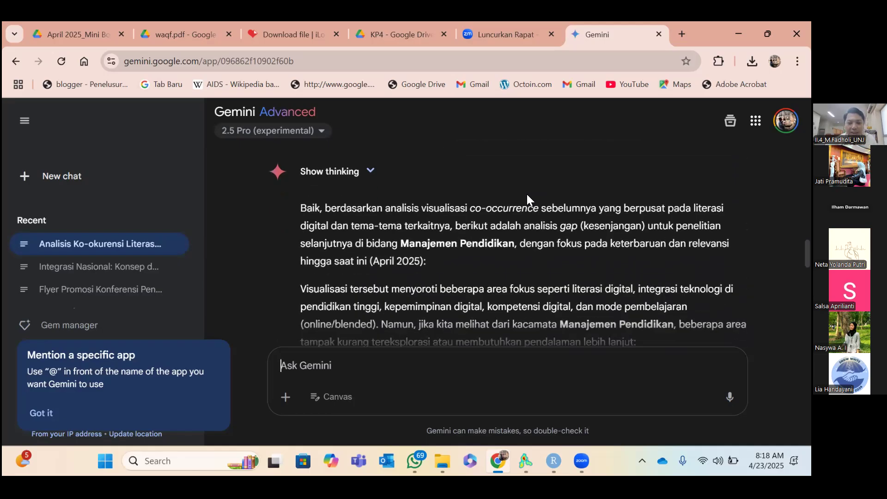
scroll(527, 195, "down", 3)
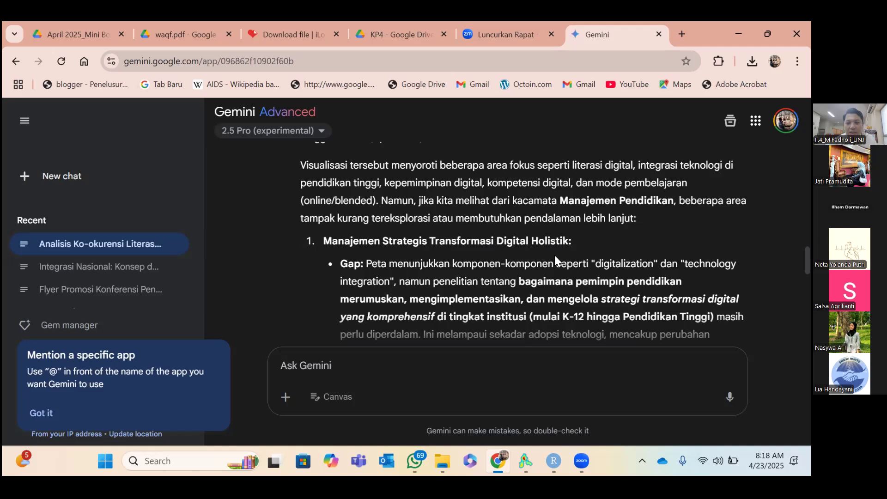
scroll(488, 295, "down", 1)
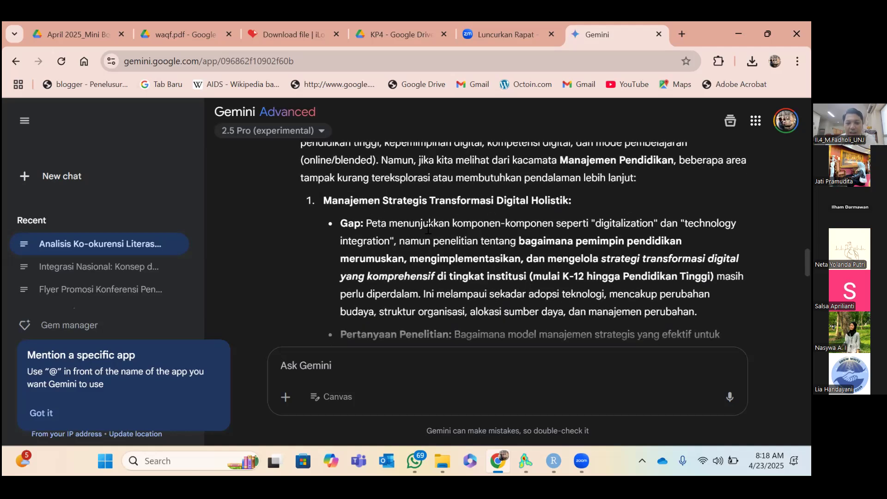
scroll(466, 238, "down", 1)
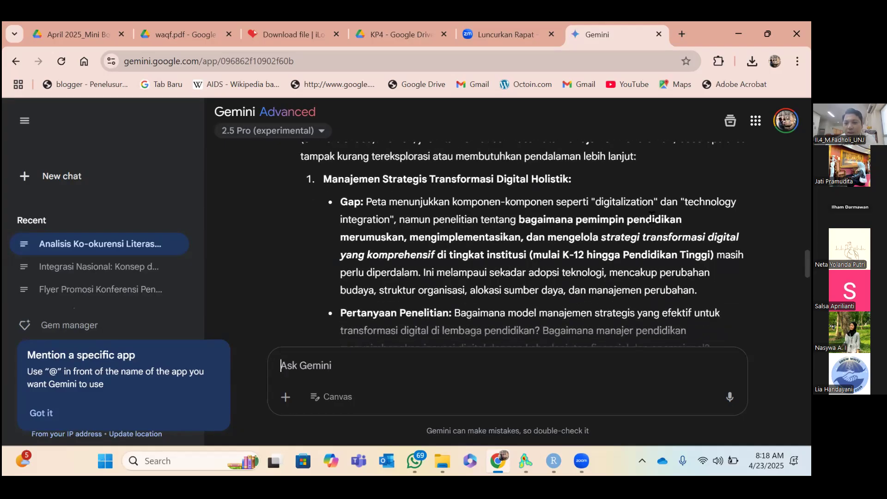
scroll(513, 213, "down", 2)
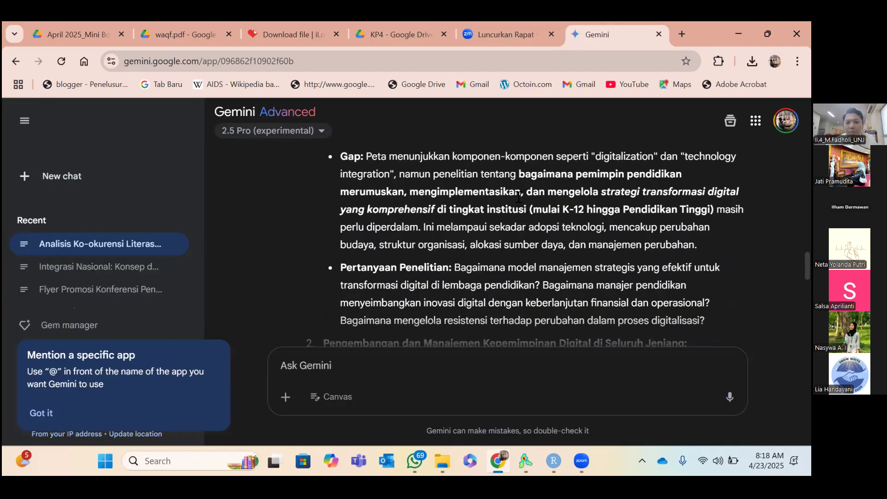
scroll(500, 233, "down", 1)
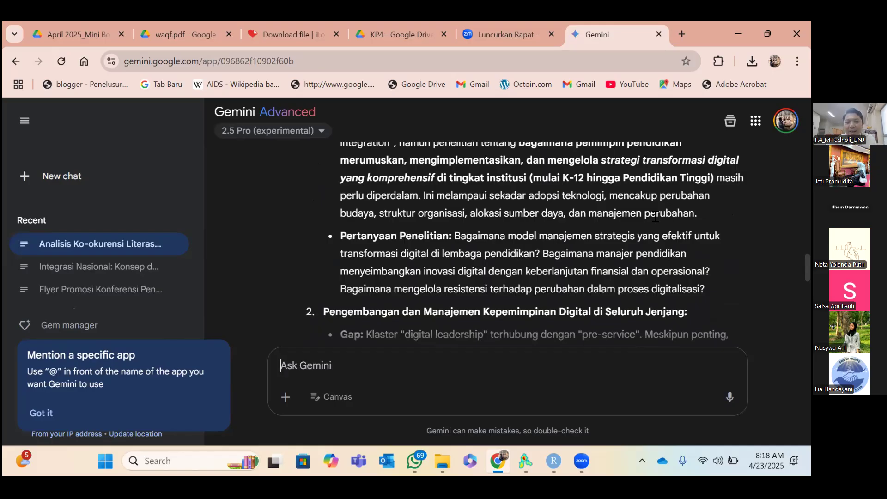
scroll(454, 200, "up", 1)
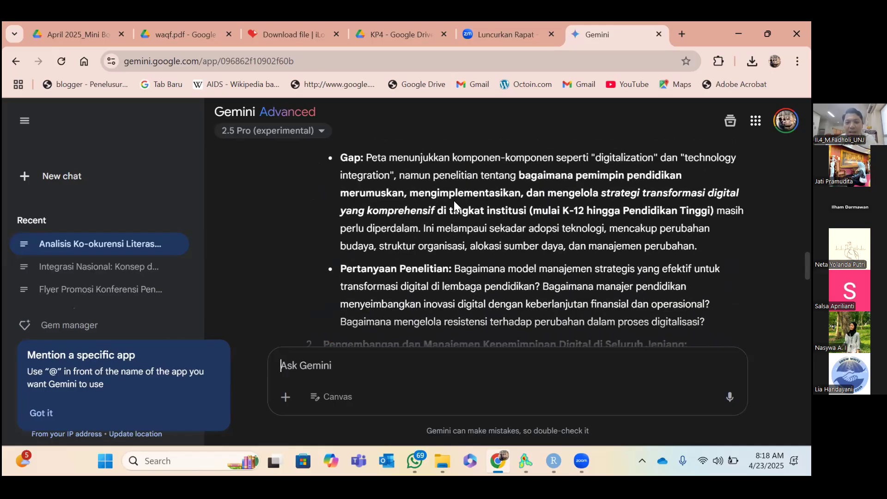
scroll(420, 210, "up", 1)
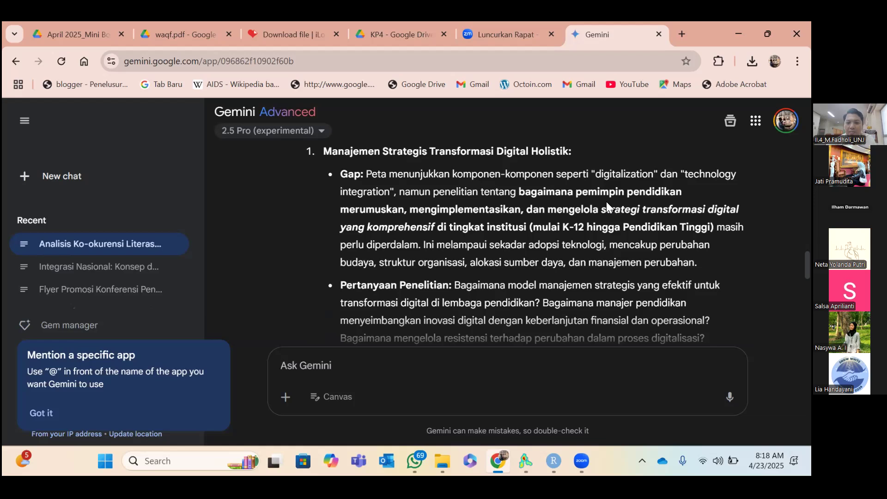
scroll(607, 204, "down", 1)
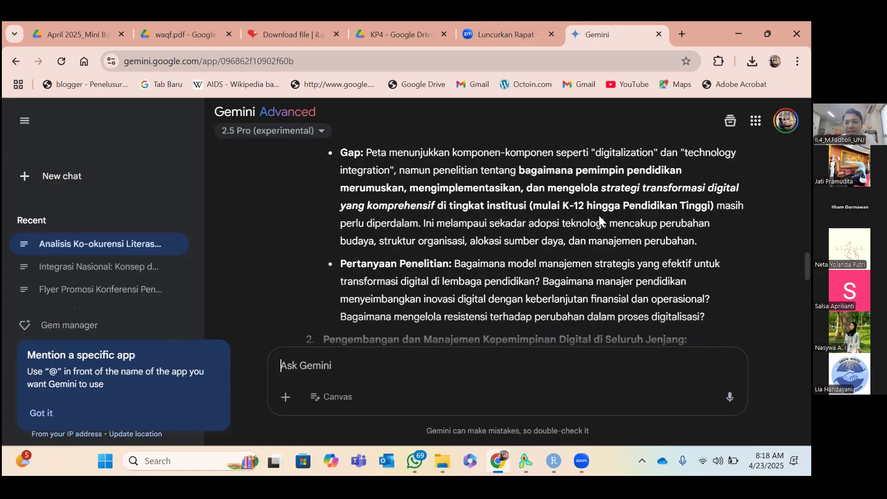
scroll(599, 215, "down", 1)
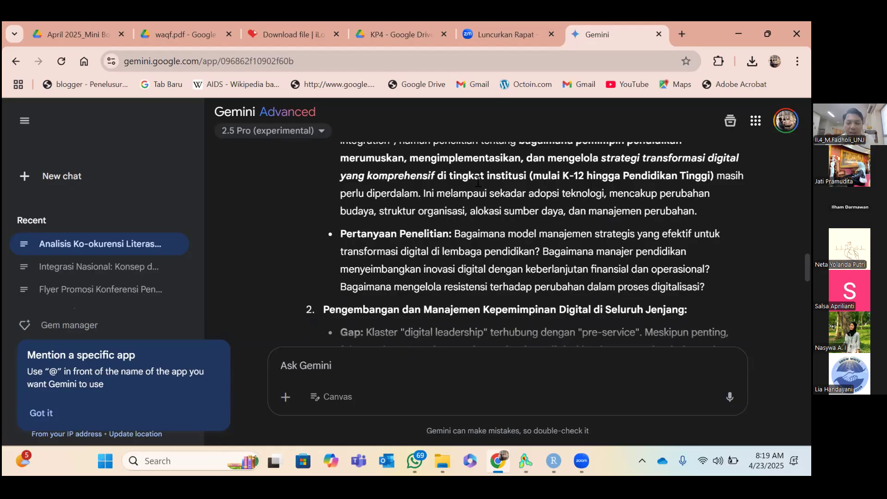
scroll(478, 182, "down", 1)
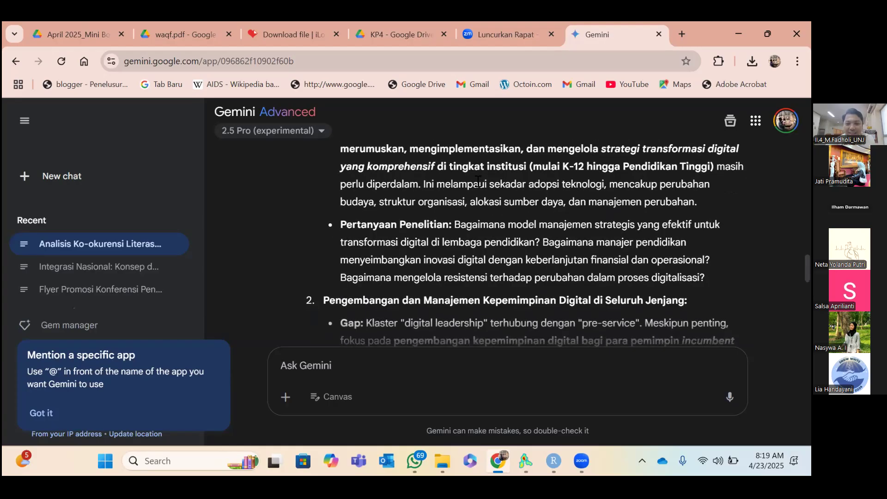
scroll(421, 217, "down", 1)
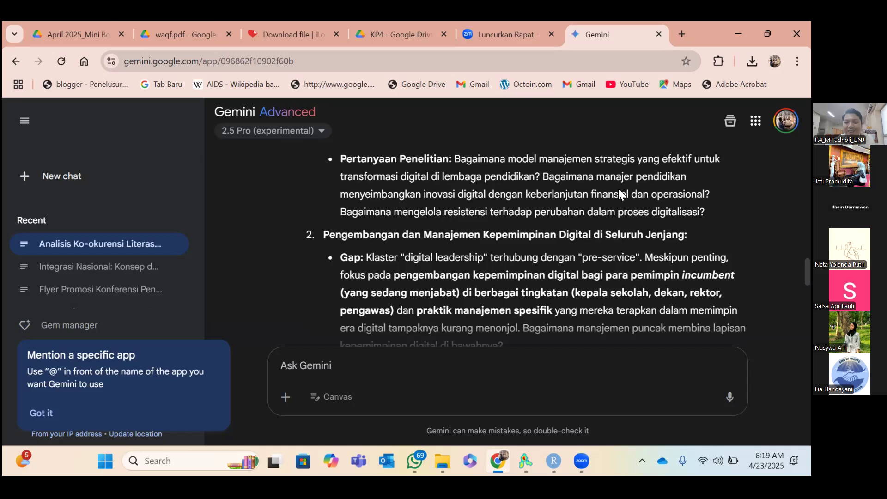
Read the second gap, "Pengembangan dan Manajemen Kepemimpinan Digital di Seluruh Jenjang", together with its research questions.
scroll(619, 189, "down", 1)
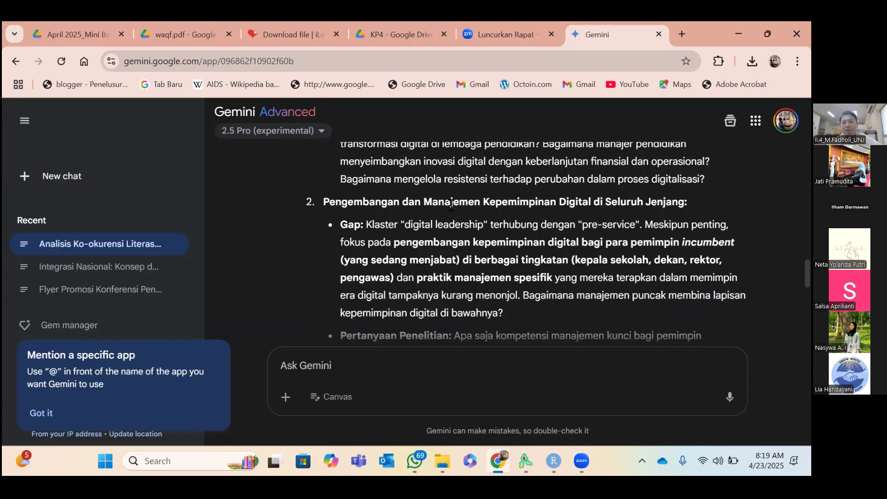
scroll(451, 206, "up", 2)
scroll(451, 206, "down", 3)
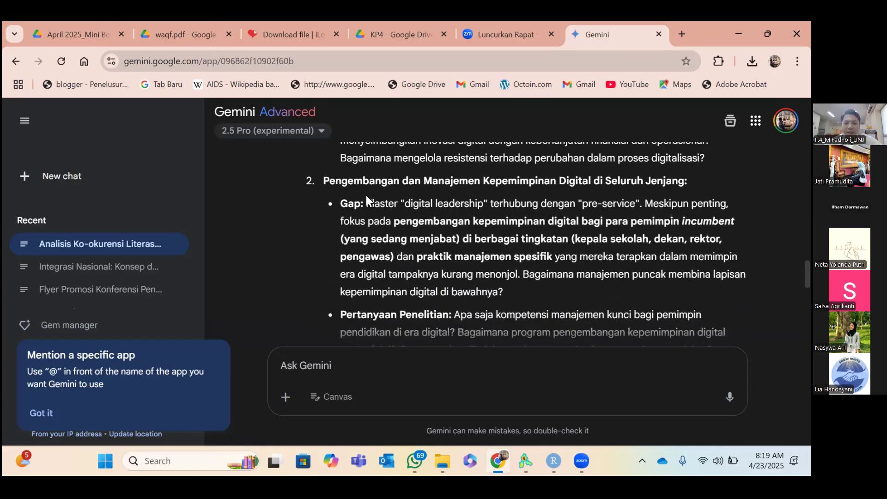
scroll(348, 190, "down", 1)
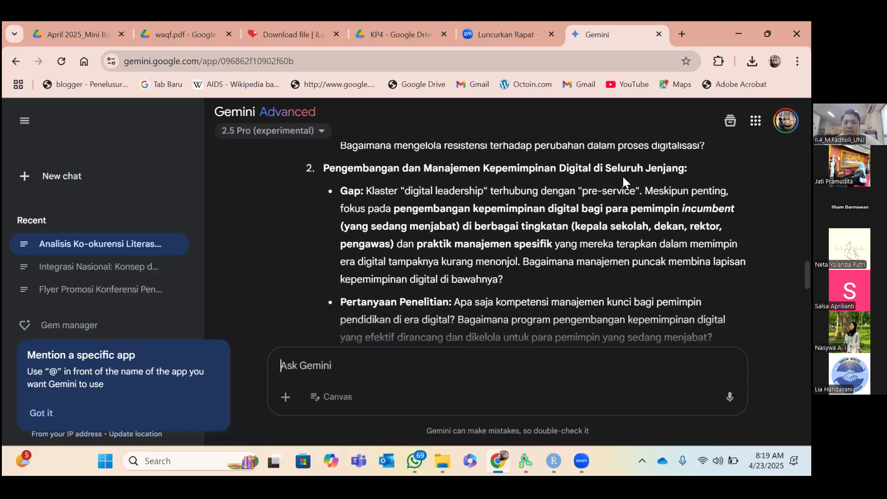
scroll(527, 220, "down", 1)
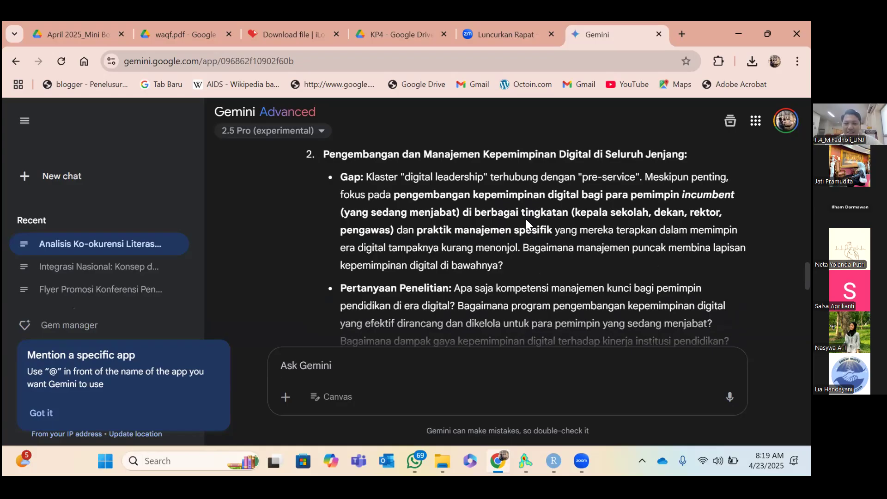
scroll(526, 219, "down", 1)
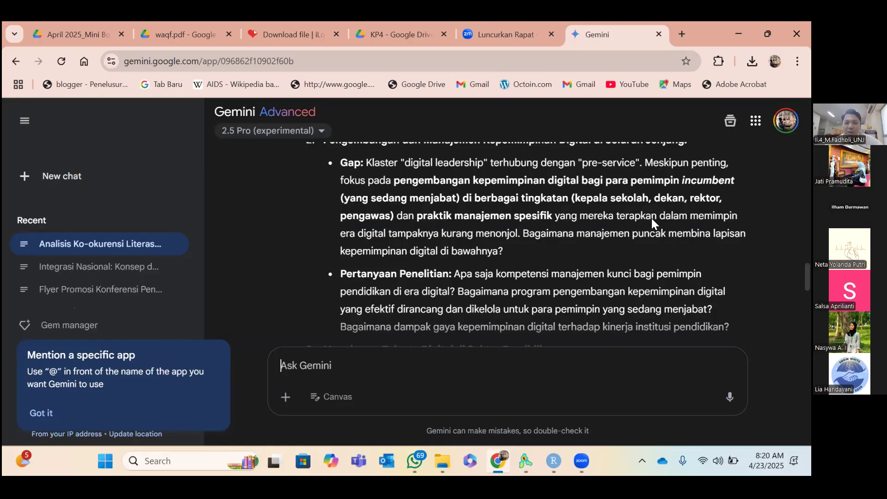
scroll(503, 205, "down", 1)
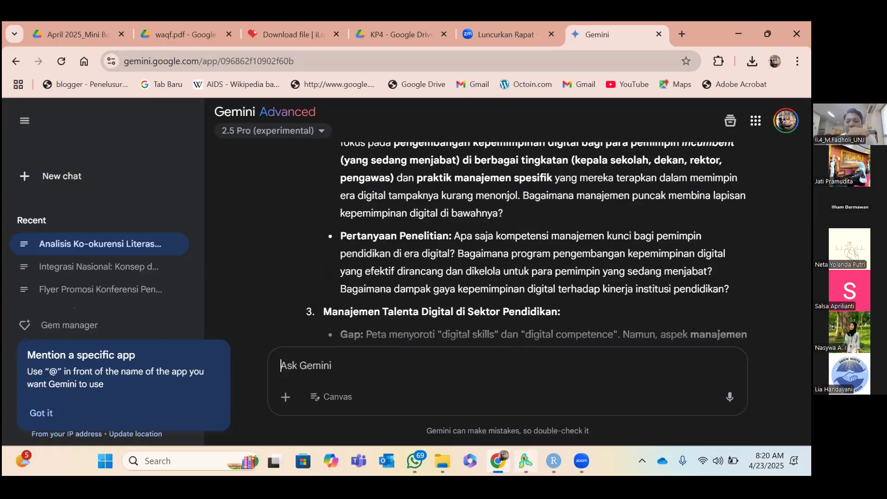
Switch to VOSviewer to inspect the digital leadership and critical thinking nodes in the keyword network, and return to the Gemini chat in Chrome.
left_click(526, 461)
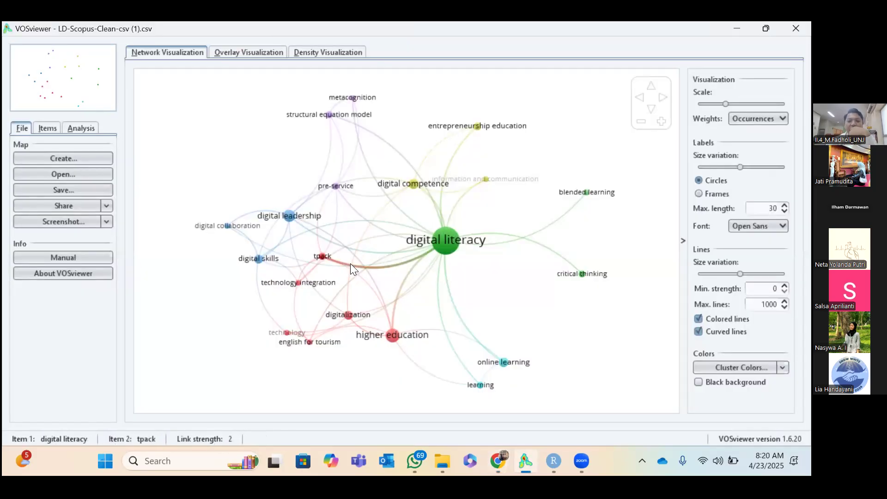
mouse_move(289, 216)
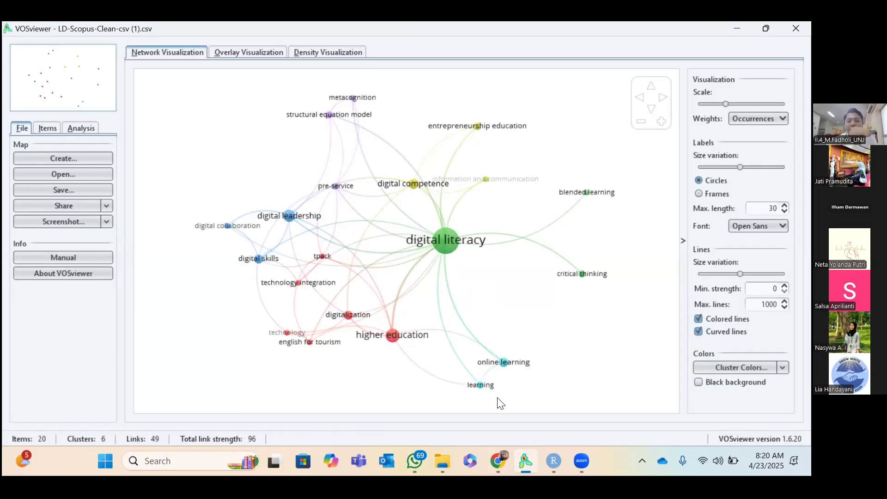
mouse_move(584, 279)
mouse_move(498, 461)
left_click(499, 406)
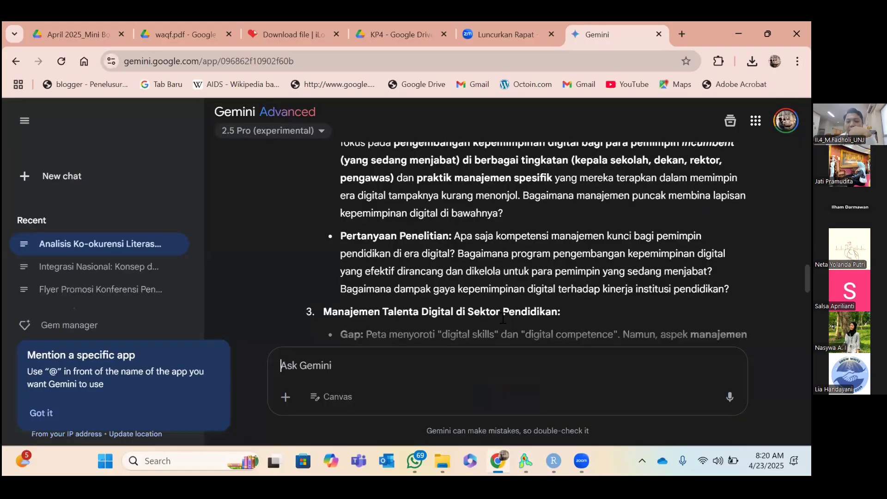
Read the third gap, "Manajemen Talenta Digital di Sektor Pendidikan", and its research questions.
scroll(503, 318, "down", 3)
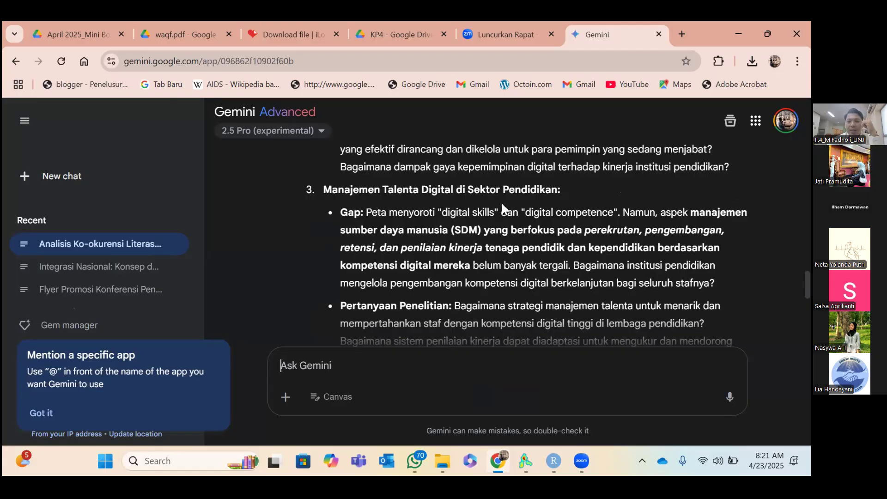
scroll(440, 195, "down", 1)
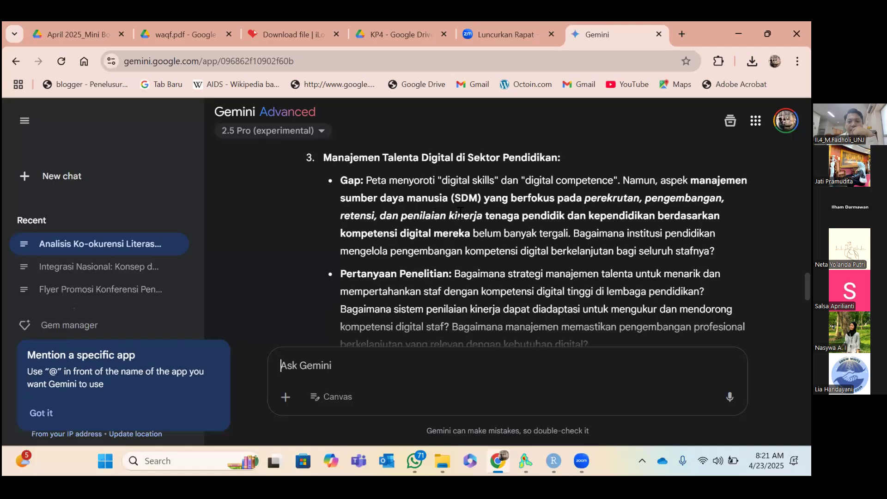
scroll(488, 209, "down", 1)
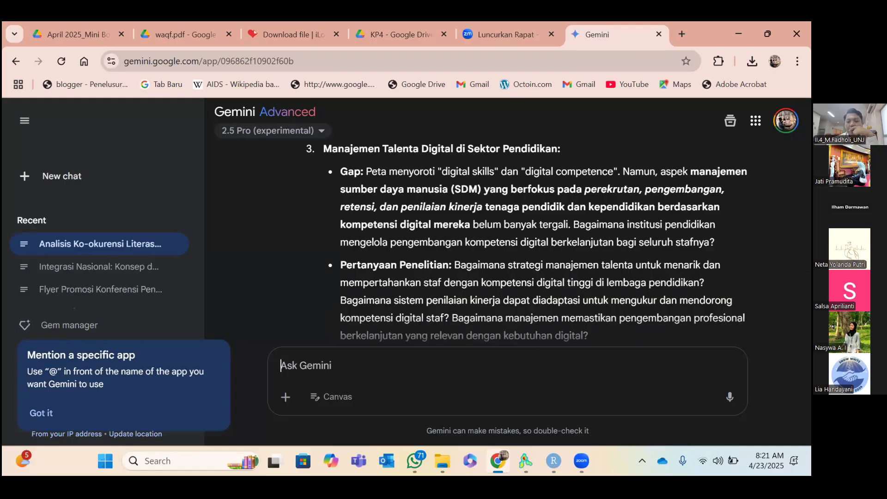
Switch to VOSviewer to check the talent-management gap against the keyword network, and return to the Gemini chat in Chrome.
left_click(526, 461)
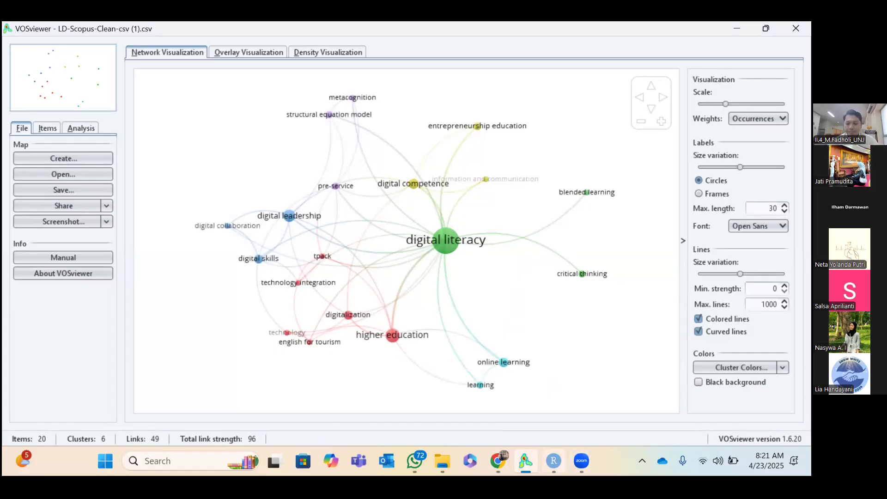
mouse_move(497, 460)
left_click(498, 418)
Read the fourth gap, "Manajemen Kualitas dan Ekuitas dalam Pembelajaran Digital/Campuran", and its research questions up to the fifth gap's heading.
scroll(511, 292, "down", 5)
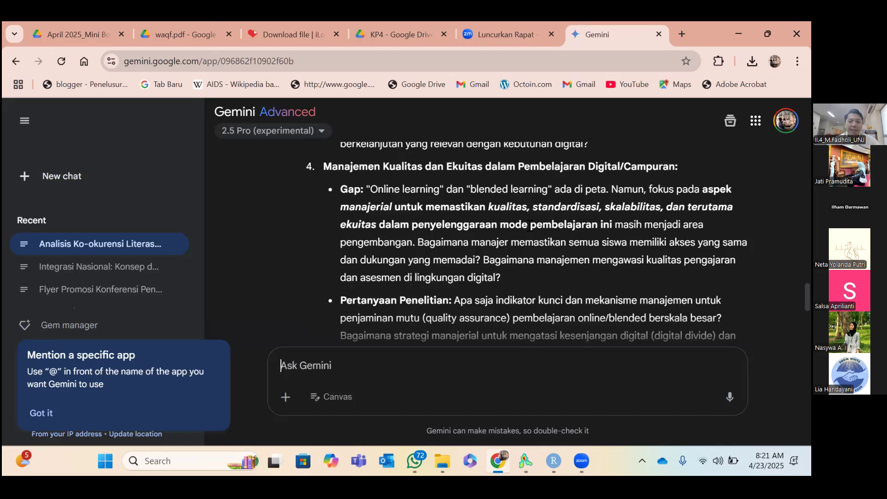
scroll(530, 225, "down", 1)
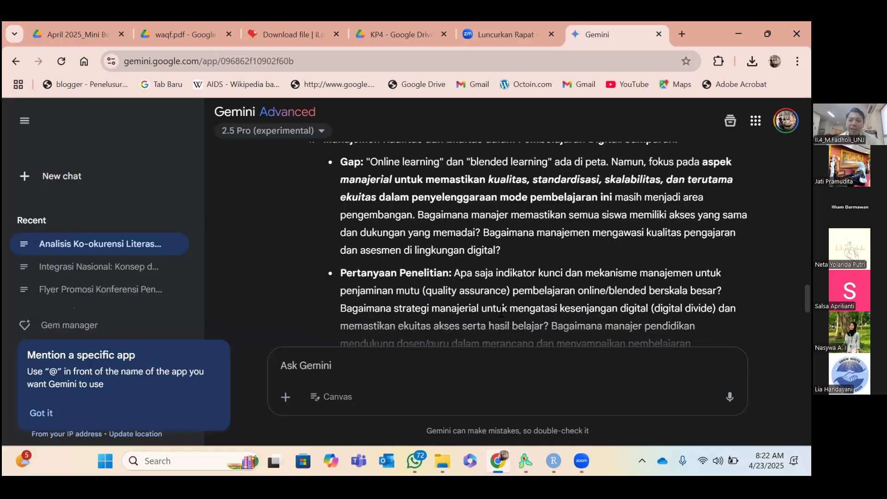
scroll(500, 311, "down", 2)
scroll(525, 243, "down", 1)
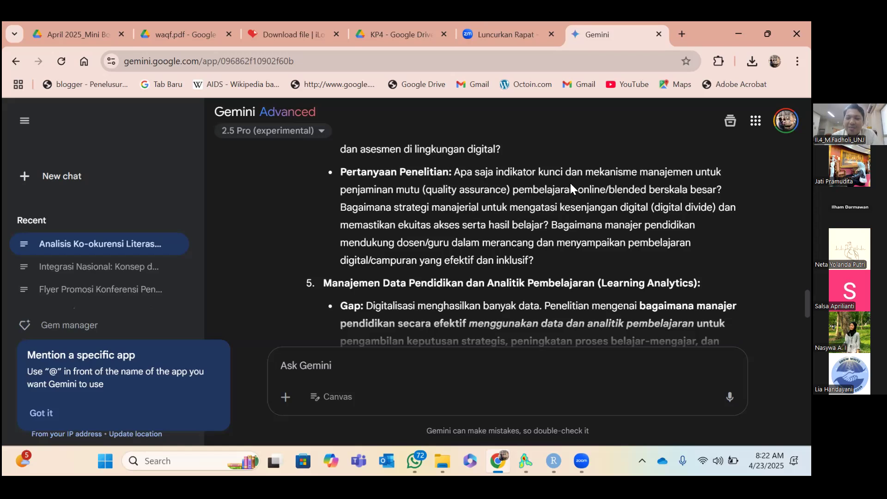
Read the fifth gap, "Manajemen Data Pendidikan dan Analitik Pembelajaran (Learning Analytics)", and continue to the "Kesimpulan Gap" conclusion.
scroll(571, 183, "down", 1)
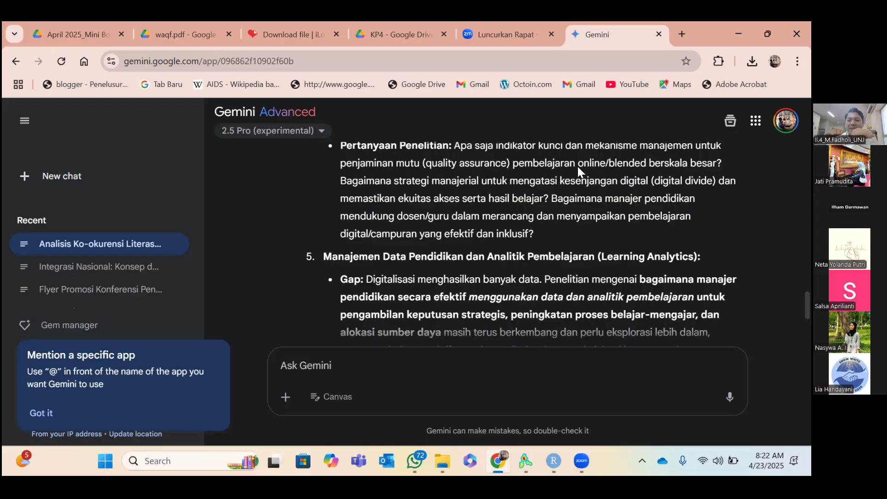
scroll(462, 185, "down", 1)
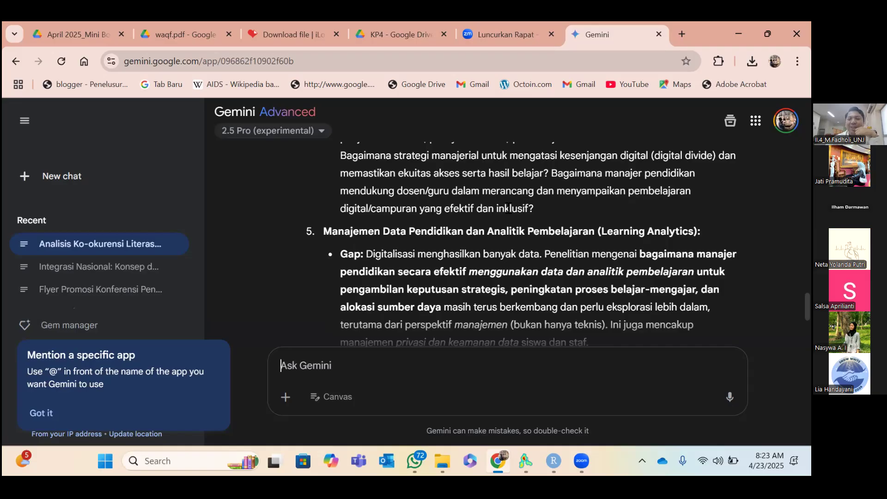
scroll(508, 208, "down", 2)
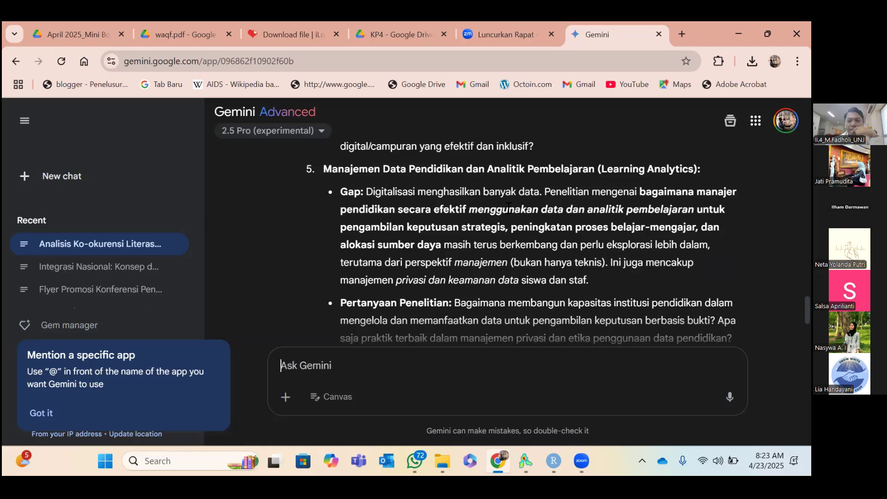
scroll(508, 208, "down", 15)
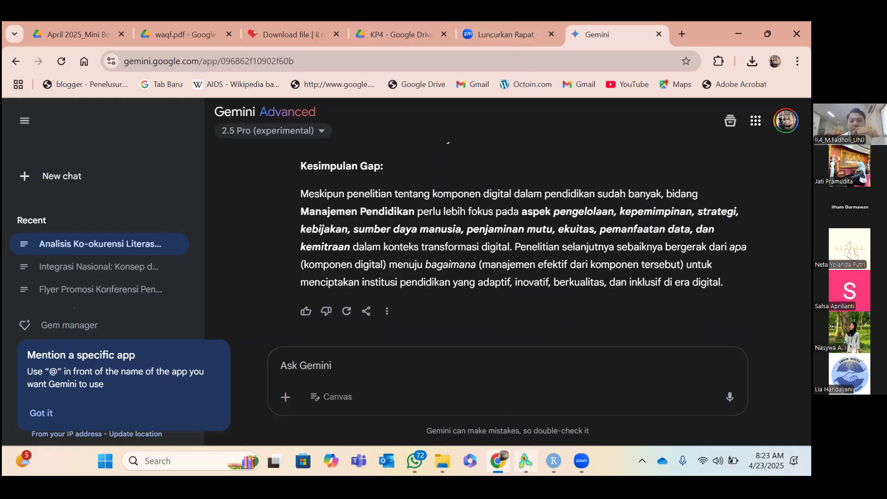
Switch to VOSviewer and examine the keyword map in the overlay and density visualizations.
left_click(526, 461)
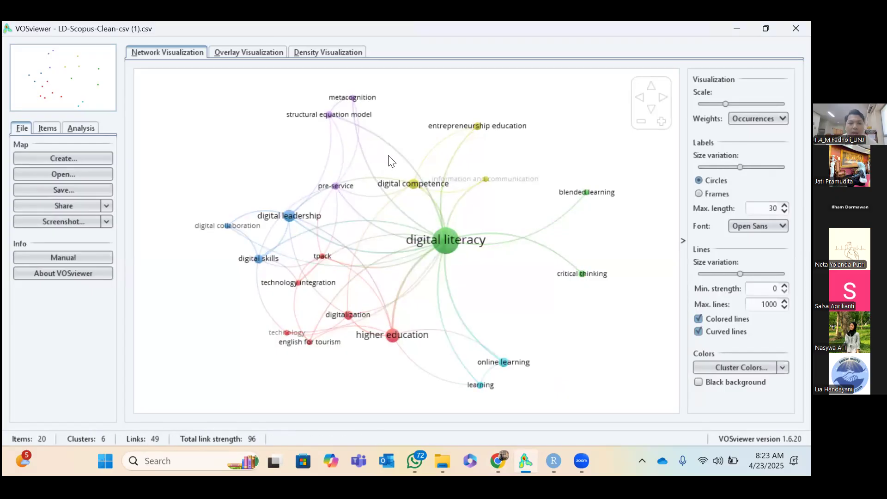
left_click(249, 53)
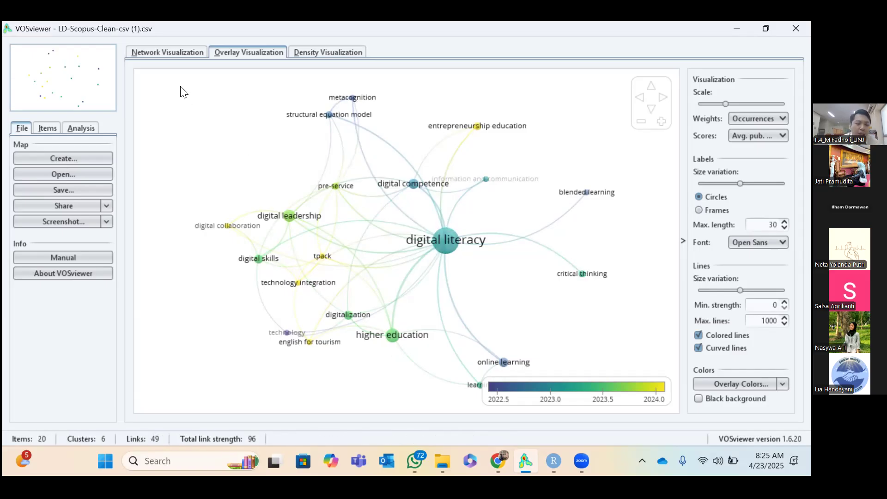
left_click(323, 52)
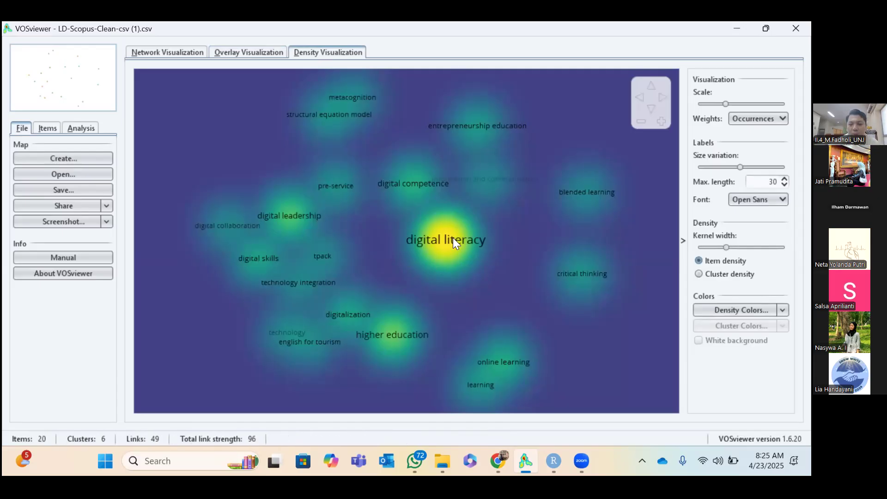
Start a new bibliographic map from the Scopus file LD-Scopus-Clean-csv (1).csv, using co-authorship analysis with organizations as the unit and full counting.
left_click(68, 159)
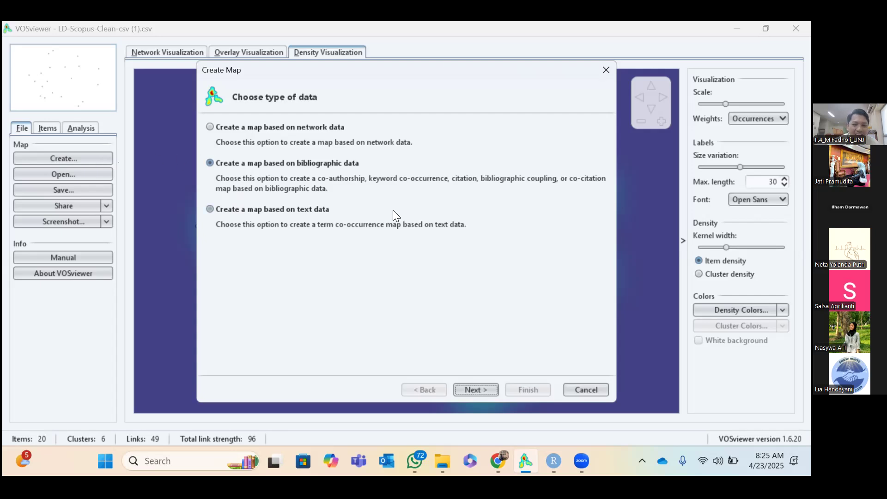
left_click(466, 391)
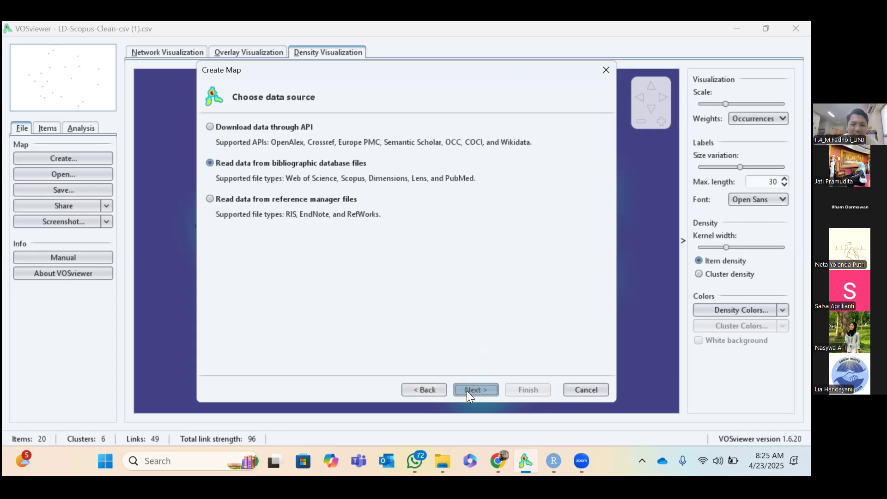
left_click(467, 391)
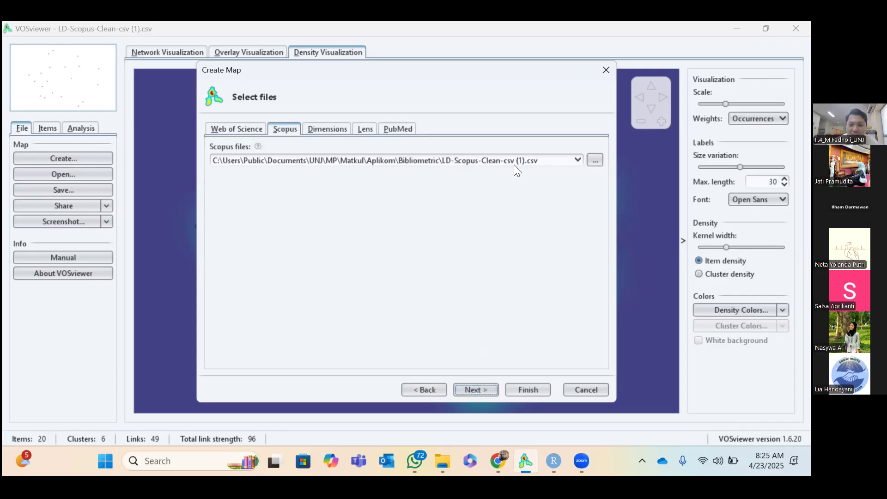
left_click(472, 392)
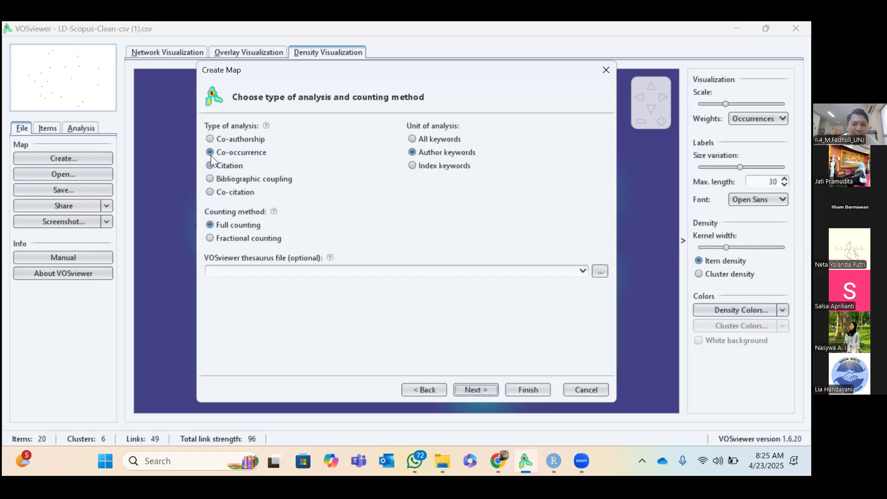
left_click(211, 139)
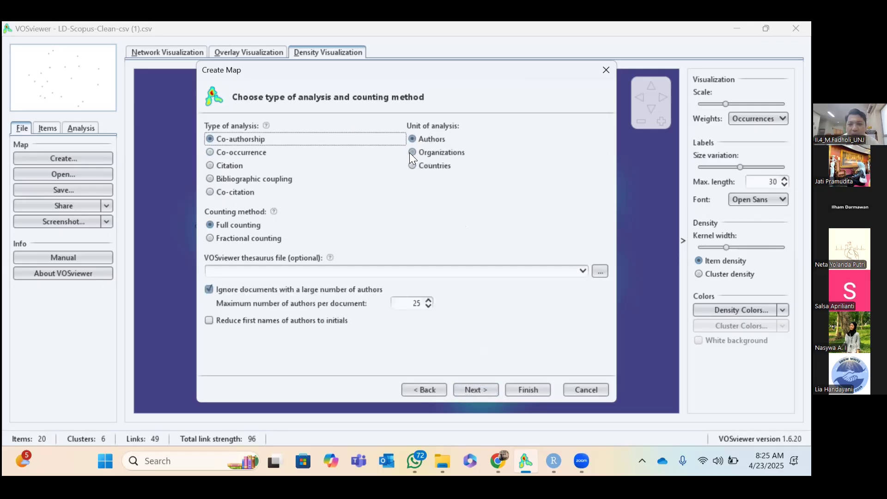
left_click(411, 152)
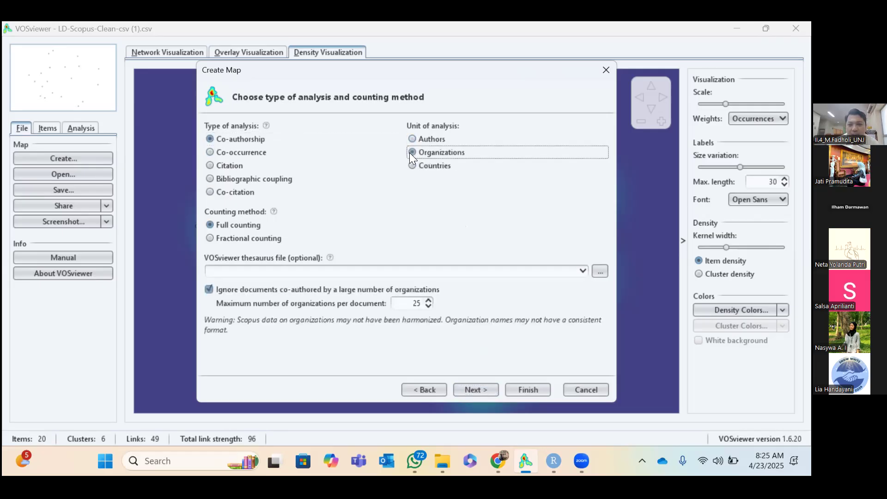
left_click(468, 389)
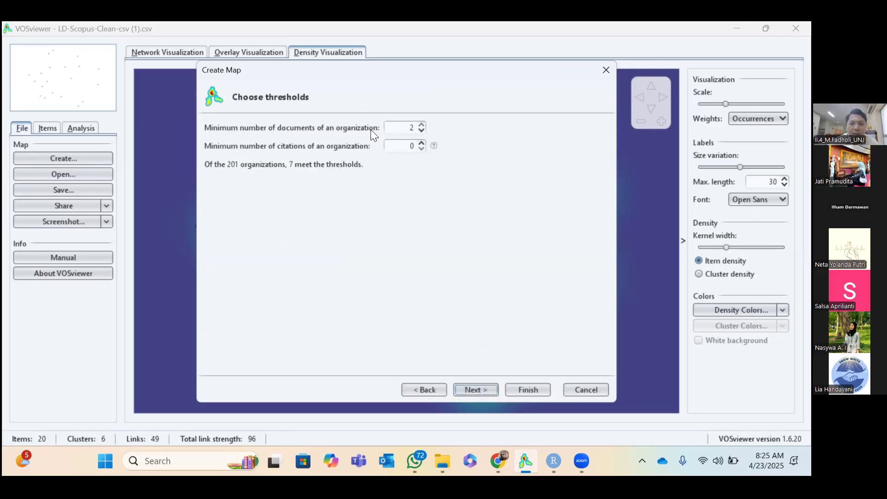
Check the document and citation thresholds, keep 7 organizations to be selected, and proceed to the list for verifying the organizations.
left_click(421, 144)
left_click(421, 144)
left_click(484, 387)
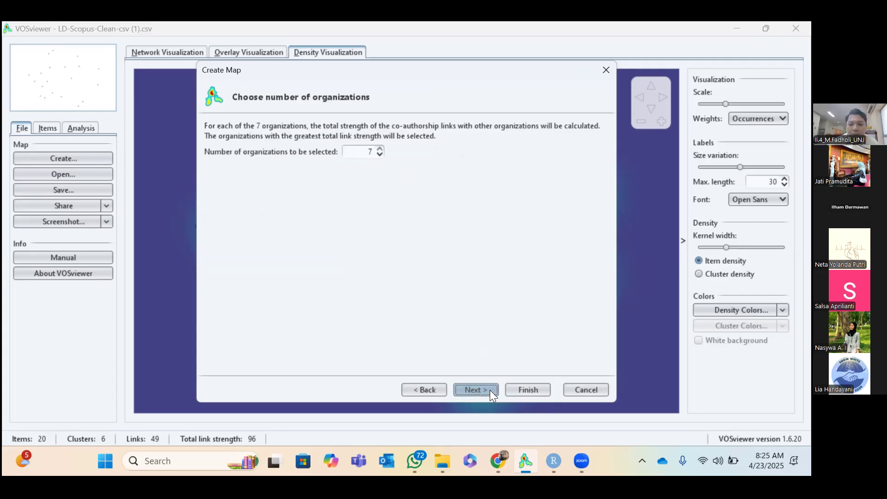
left_click(490, 390)
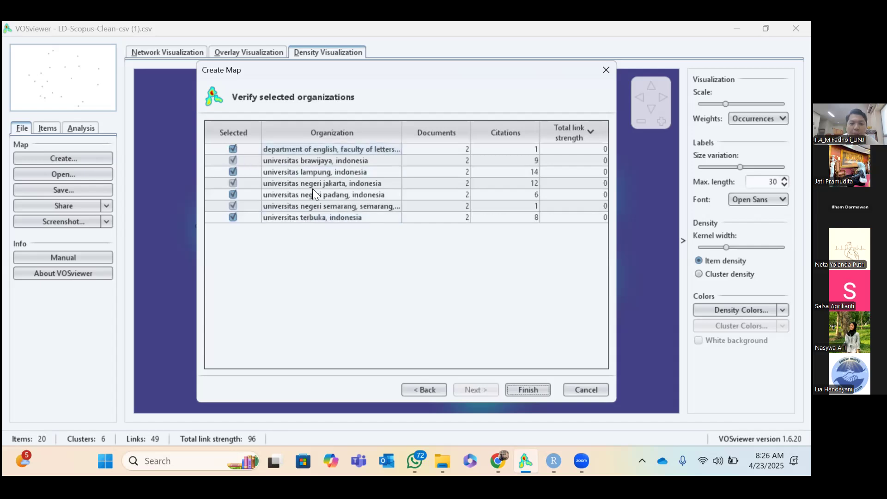
Open the export dialog for the selected organizations and close it without exporting a file.
right_click(305, 149)
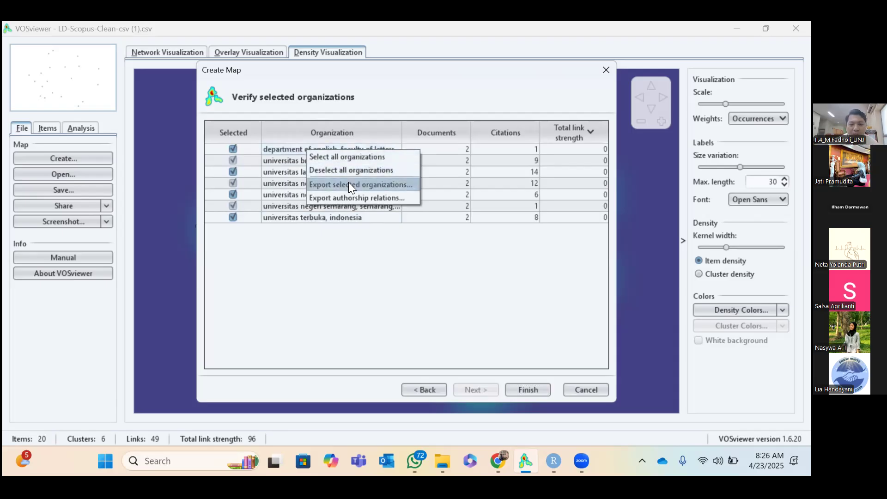
left_click(332, 271)
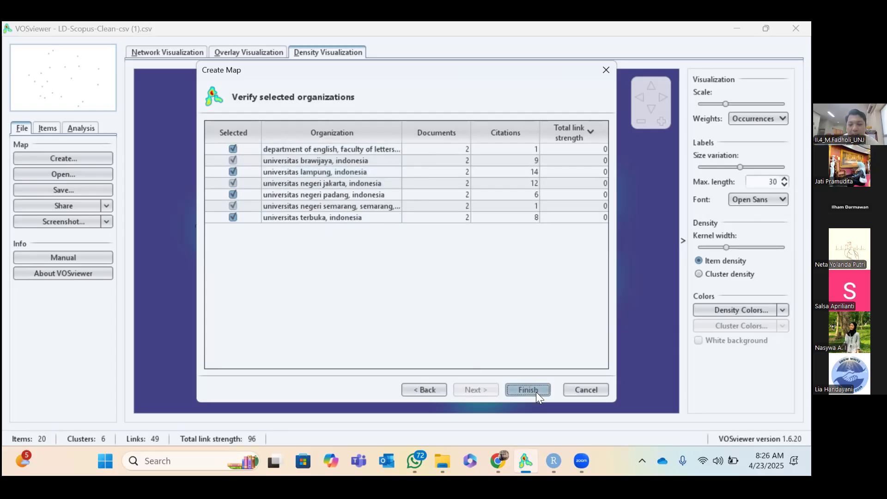
right_click(312, 157)
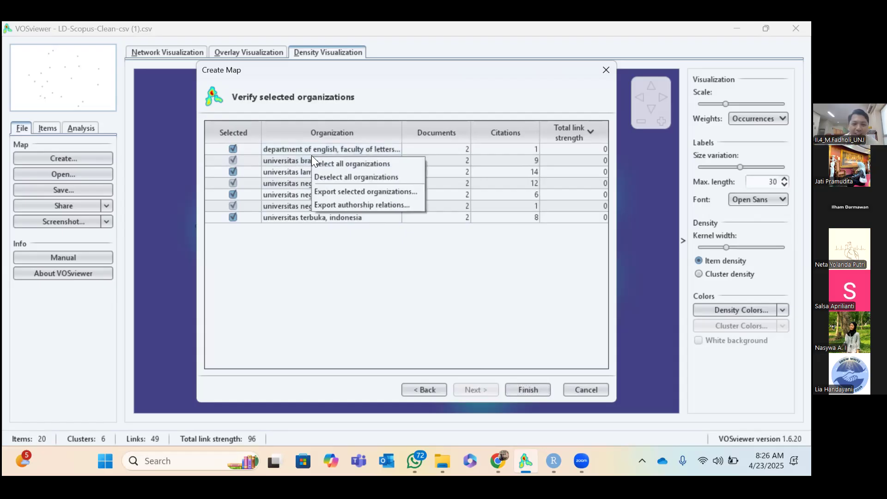
left_click(357, 192)
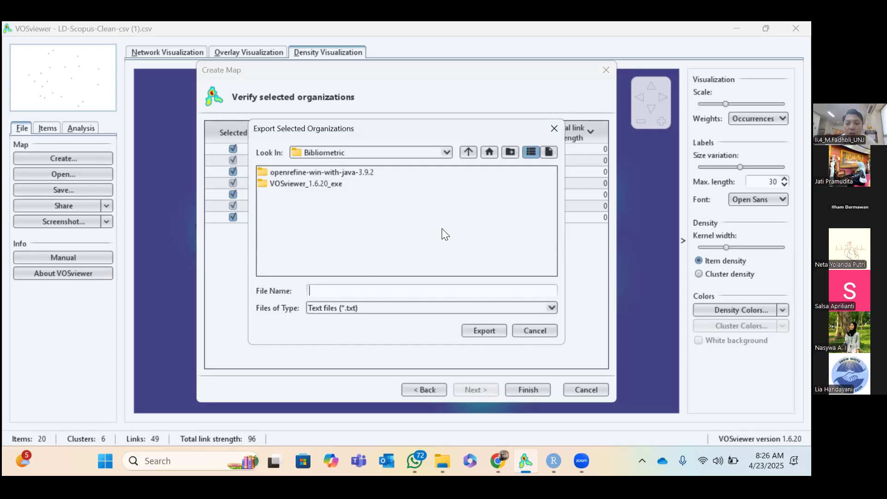
left_click(558, 129)
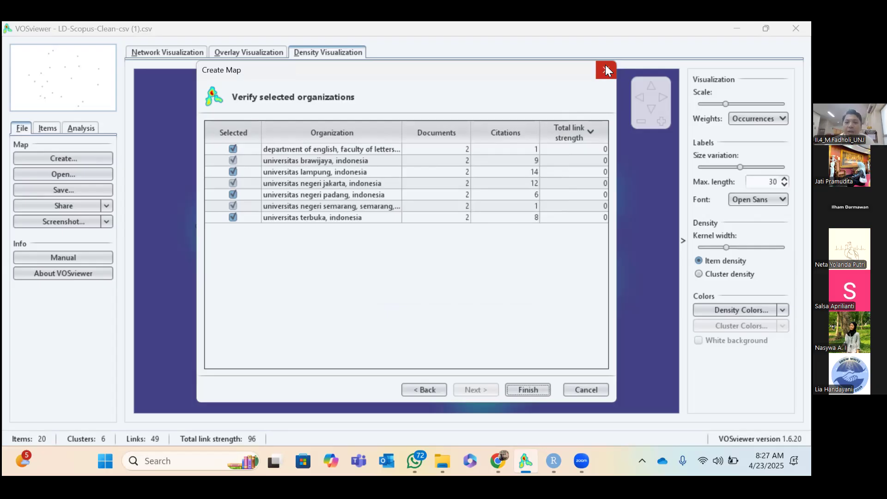
Finish creating the organization co-authorship map and display it in the network visualization.
left_click(528, 390)
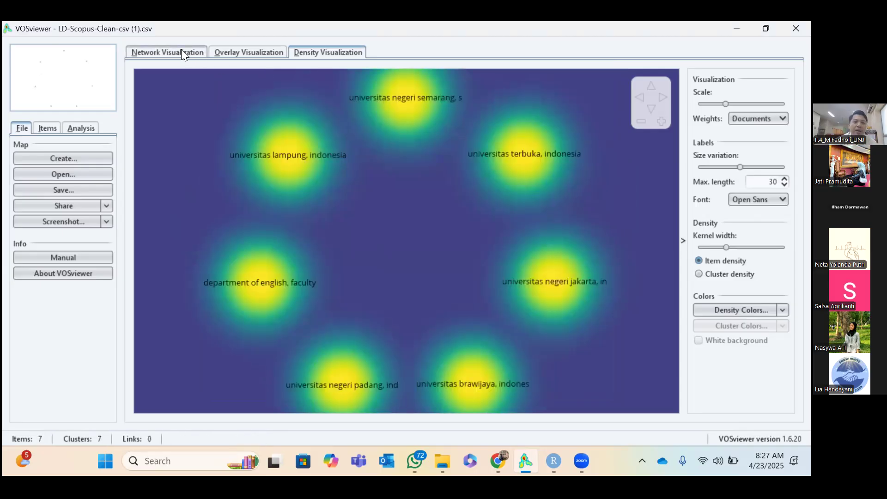
left_click(181, 51)
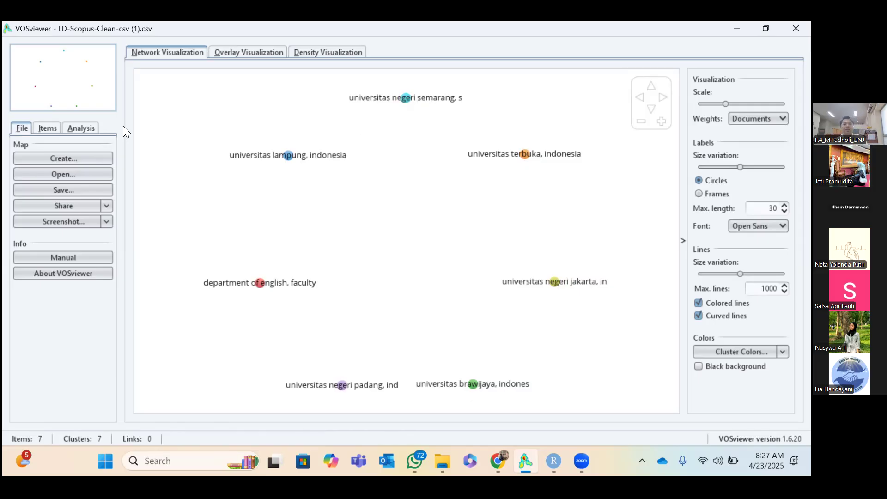
Start another bibliographic map from the same Scopus file and proceed to the choice of analysis type and counting method.
left_click(68, 160)
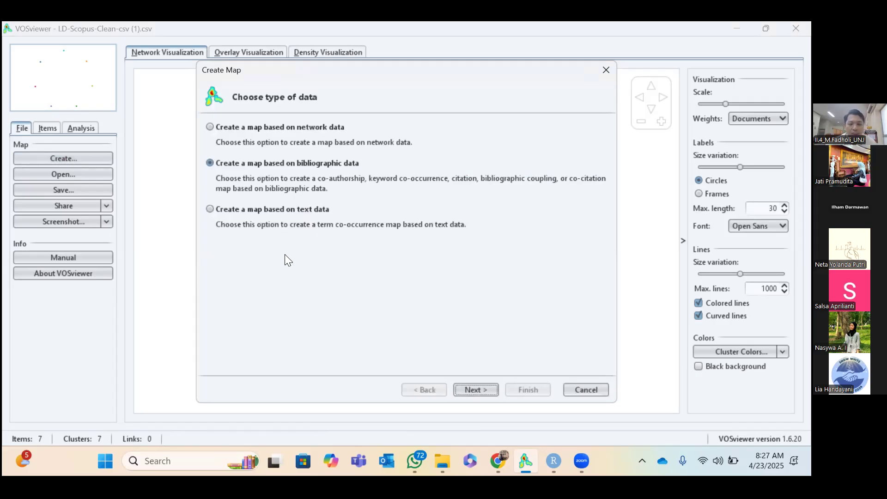
left_click(478, 390)
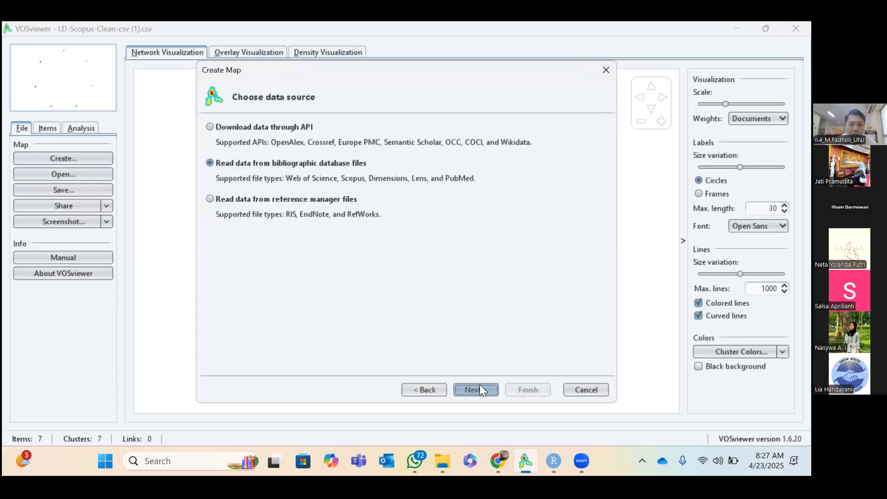
left_click(479, 391)
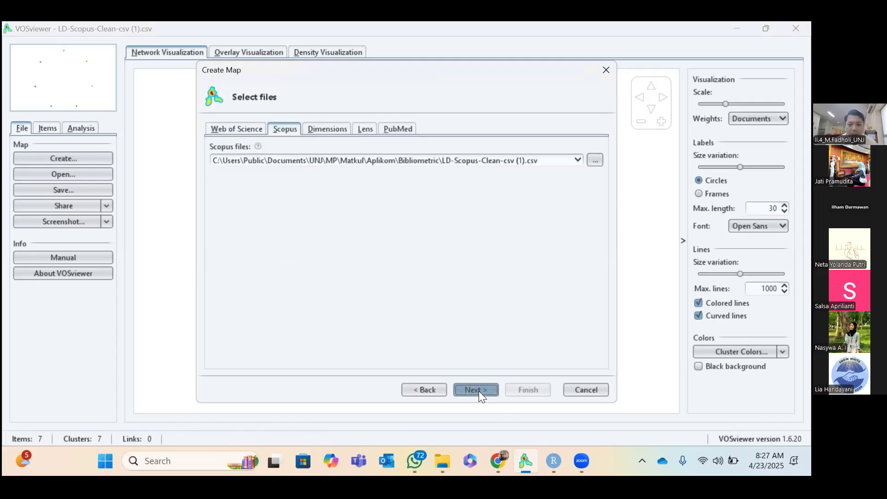
left_click(478, 391)
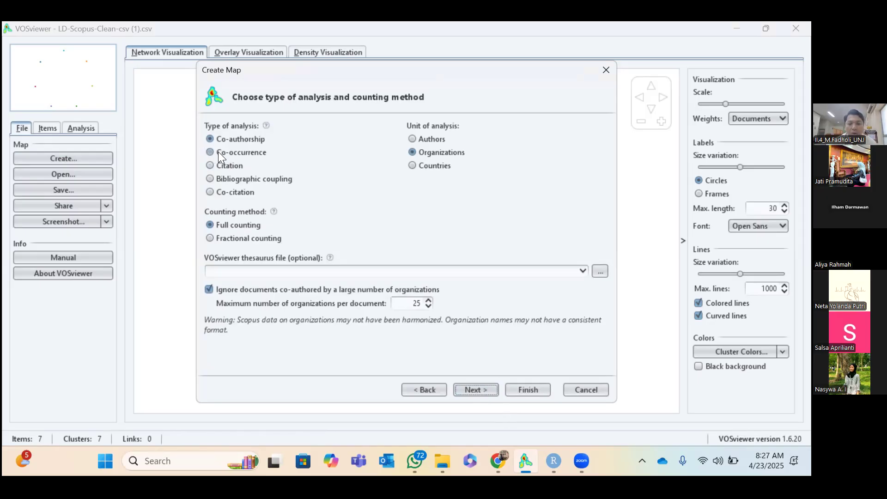
Switch to waqf.pdf in Chrome and examine Table 2 on the search keywords and the "Tools of analysis" section.
mouse_move(498, 461)
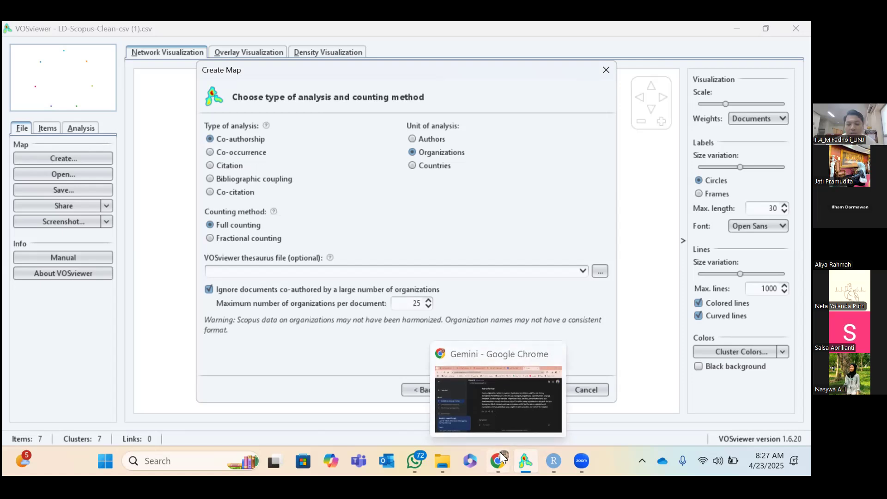
left_click(499, 399)
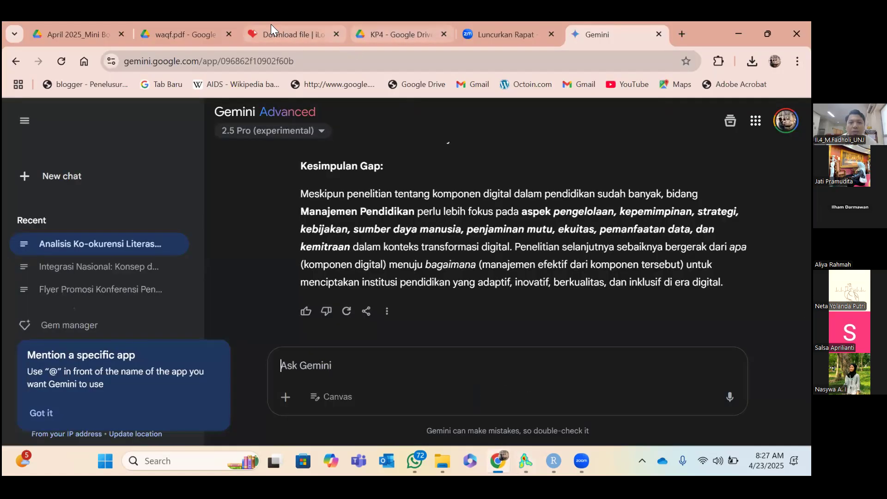
left_click(191, 25)
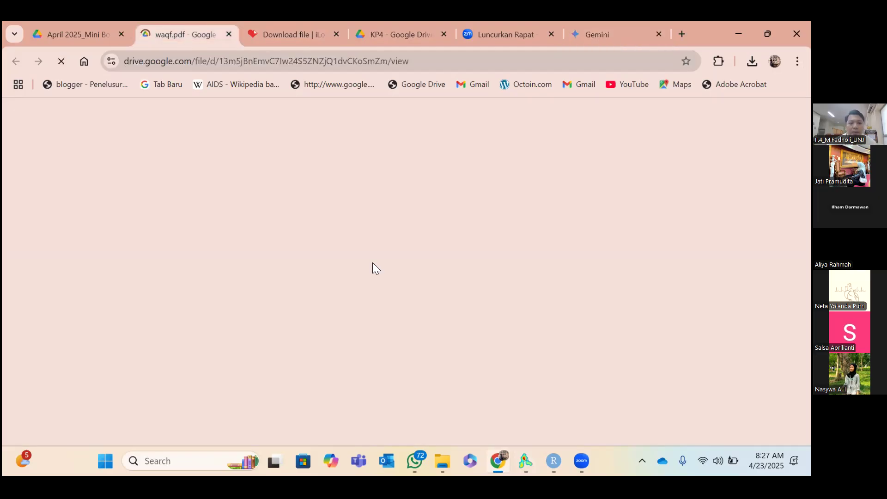
scroll(373, 351, "down", 5)
scroll(373, 349, "down", 5)
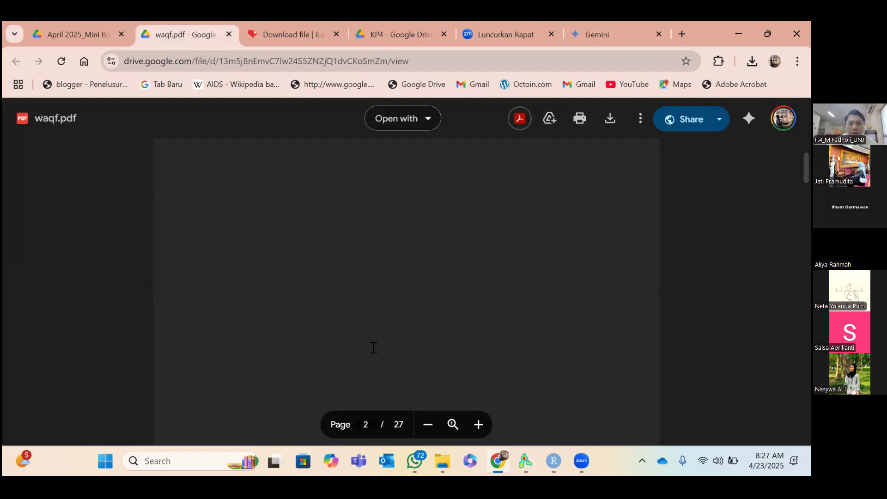
scroll(373, 347, "down", 15)
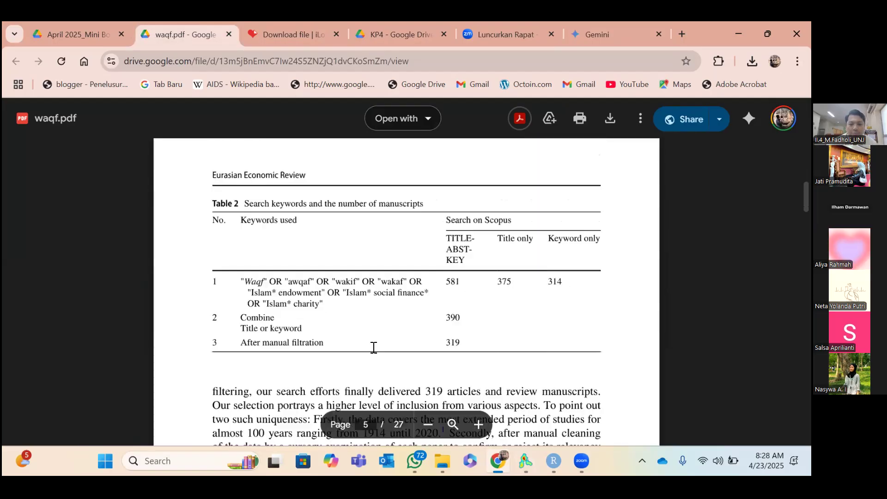
scroll(374, 347, "up", 3)
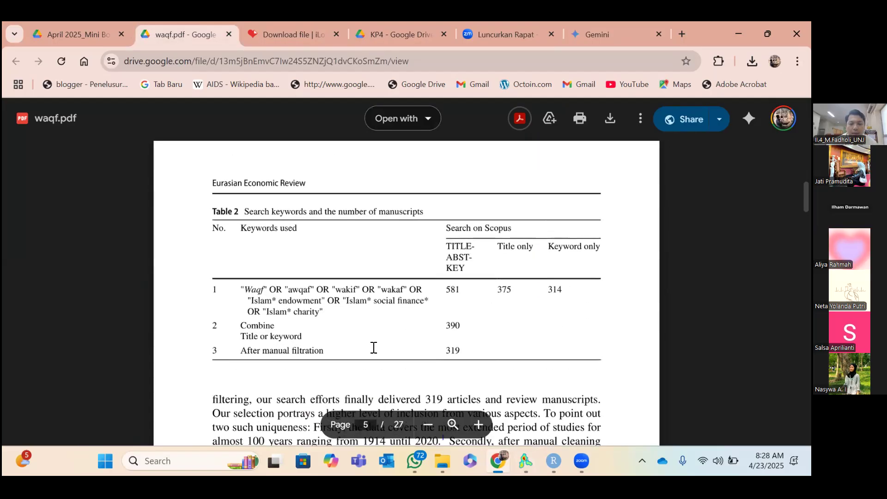
scroll(373, 347, "down", 1)
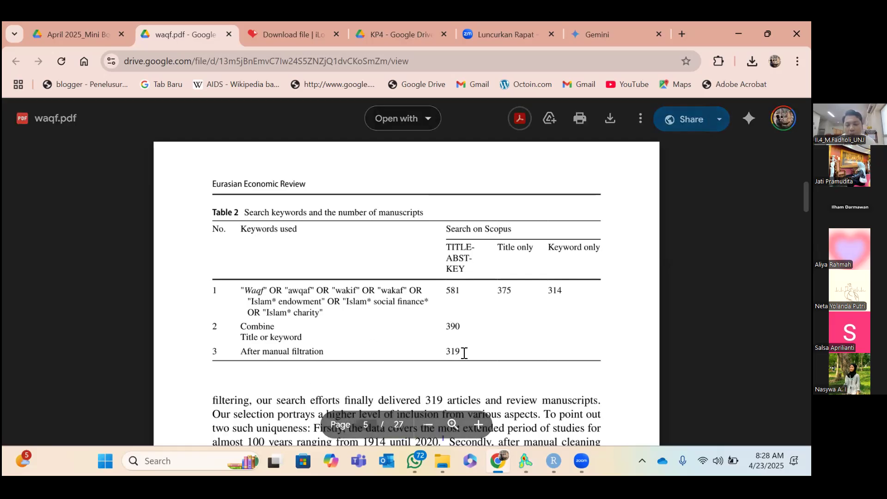
scroll(465, 354, "down", 9)
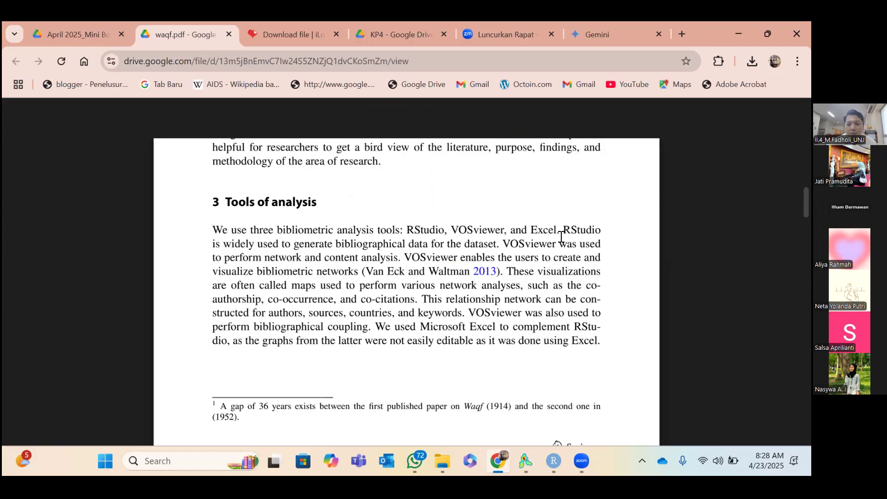
Read section 3.1 "Type of analysis" in waqf.pdf and switch back to VOSviewer.
scroll(514, 295, "down", 7)
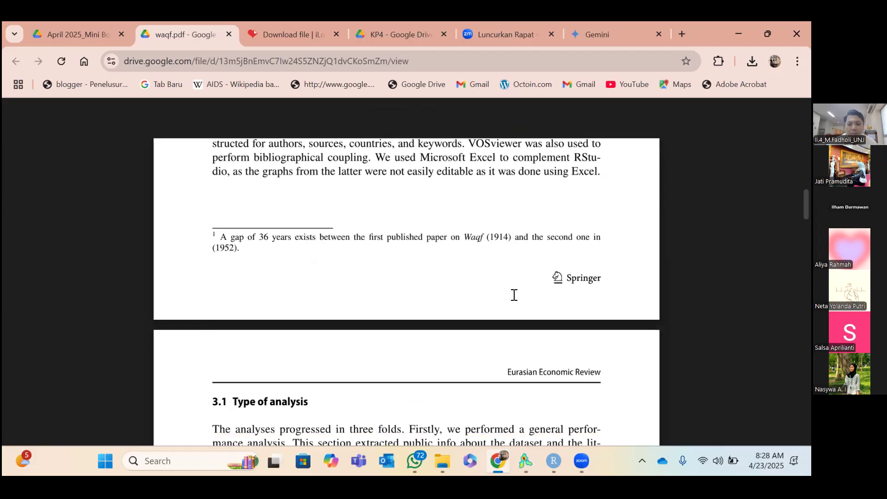
scroll(515, 295, "down", 3)
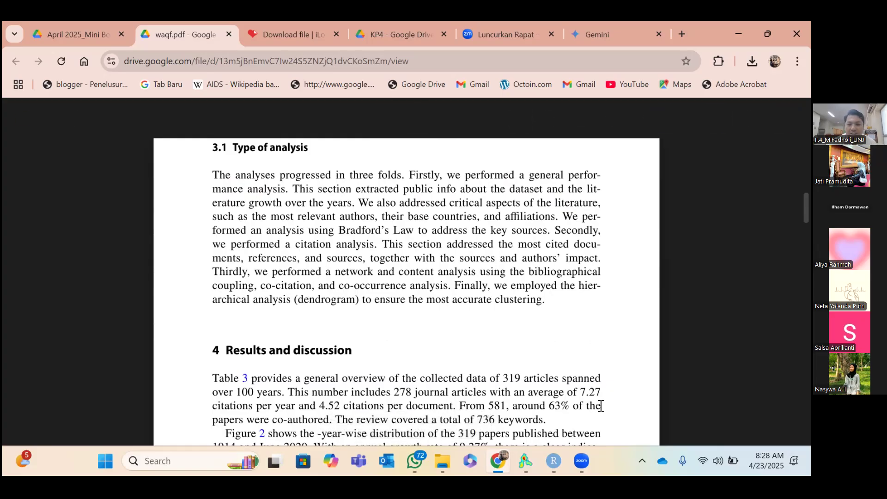
left_click(525, 461)
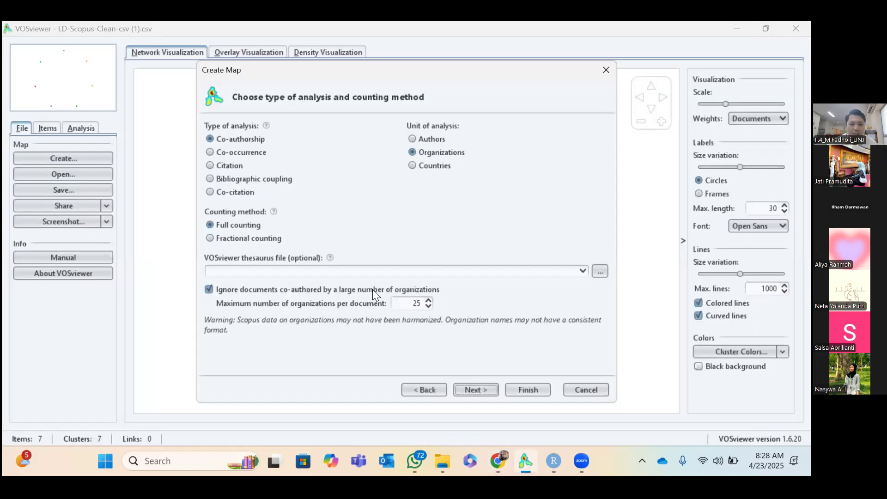
Set the new map to a citation analysis with authors as the unit of analysis and proceed to the thresholds.
left_click(210, 166)
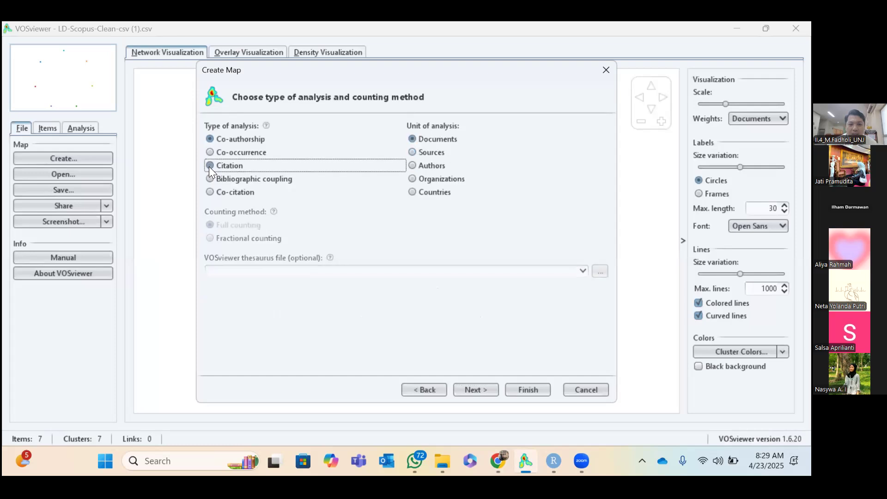
left_click(413, 166)
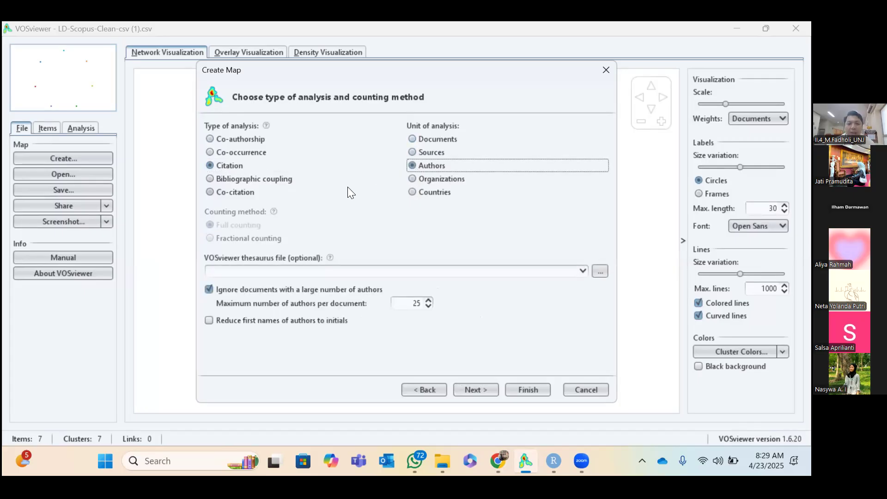
left_click(472, 391)
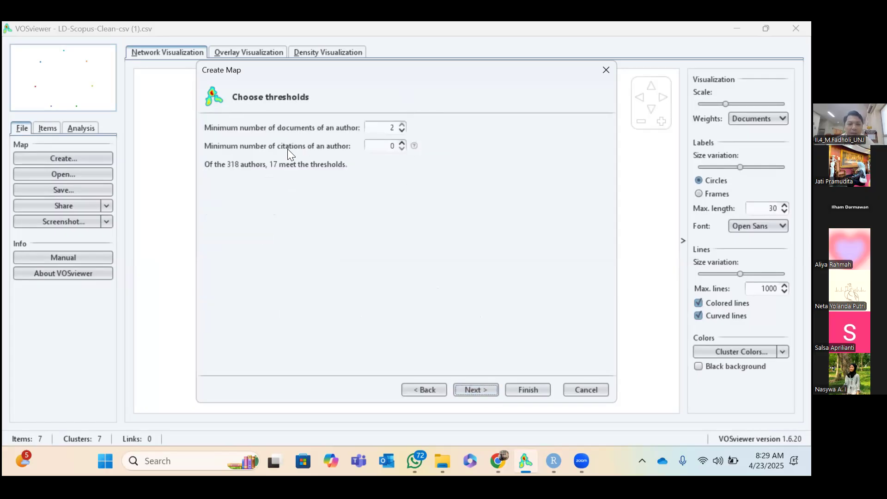
Set the minimum number of citations of an author to 1, keep all 14 qualifying authors selected, and create the map.
left_click(402, 142)
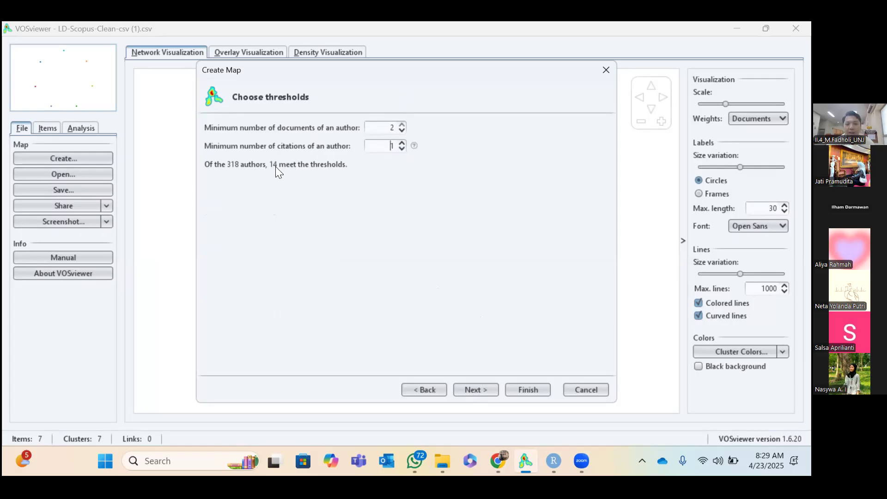
left_click(467, 392)
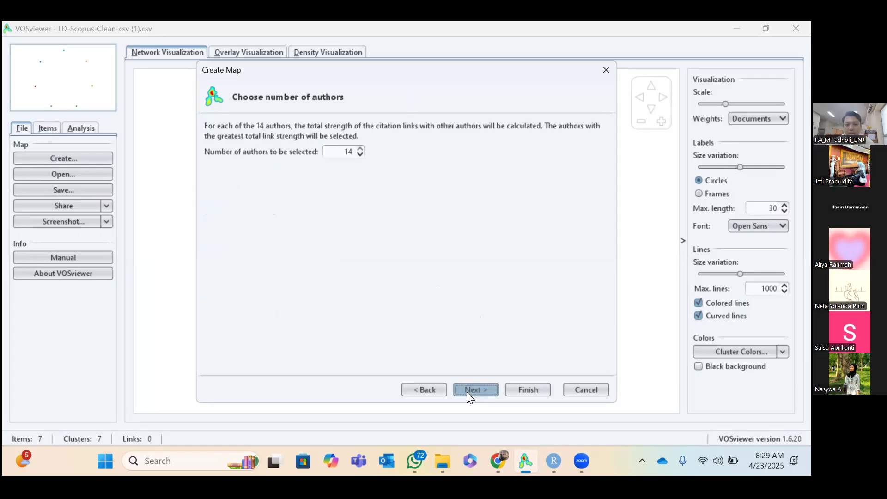
left_click(472, 390)
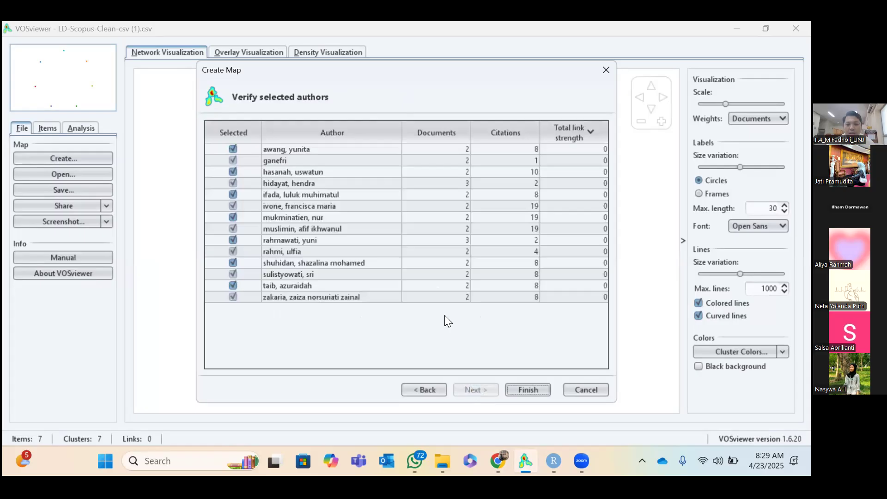
right_click(331, 148)
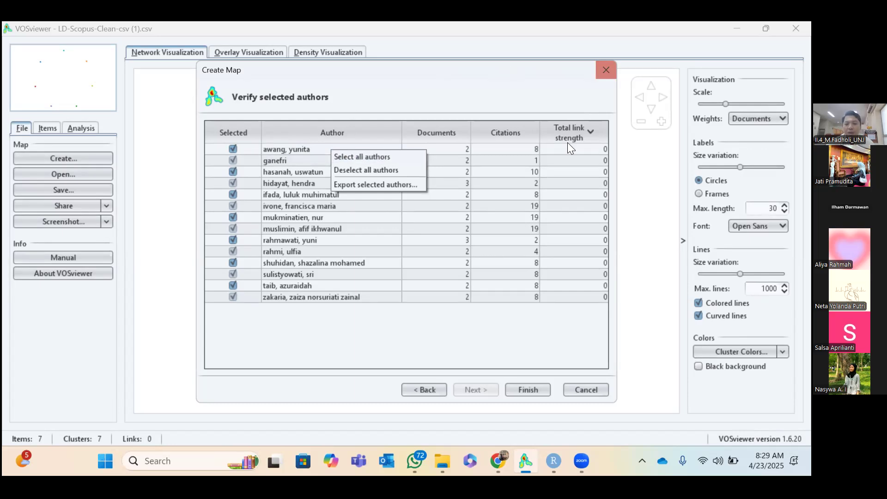
left_click(533, 319)
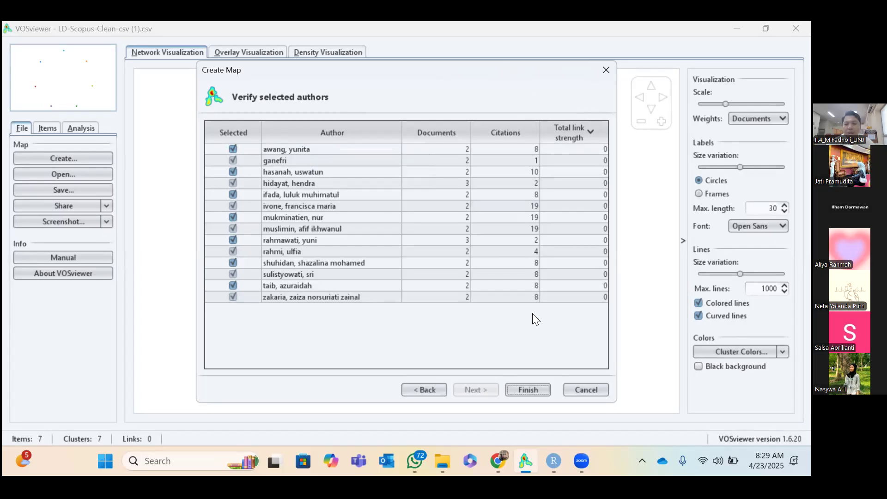
left_click(528, 389)
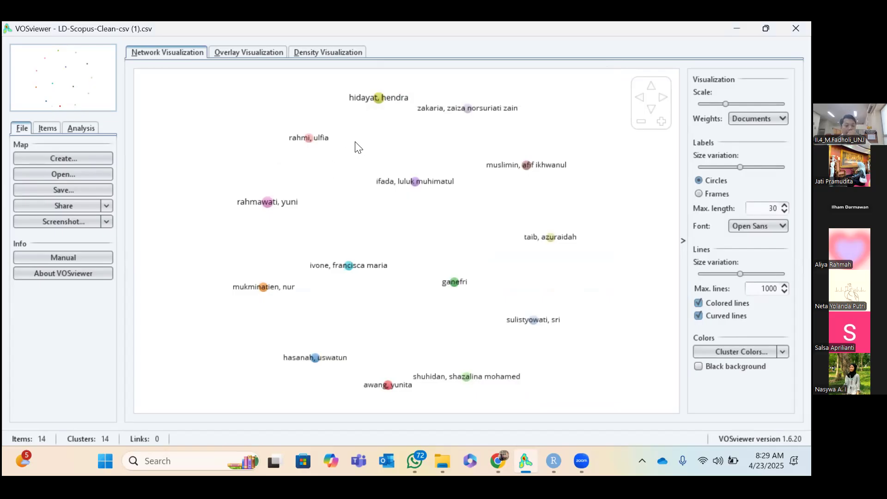
View the author citation map in the overlay visualization and return to the network visualization.
mouse_move(394, 97)
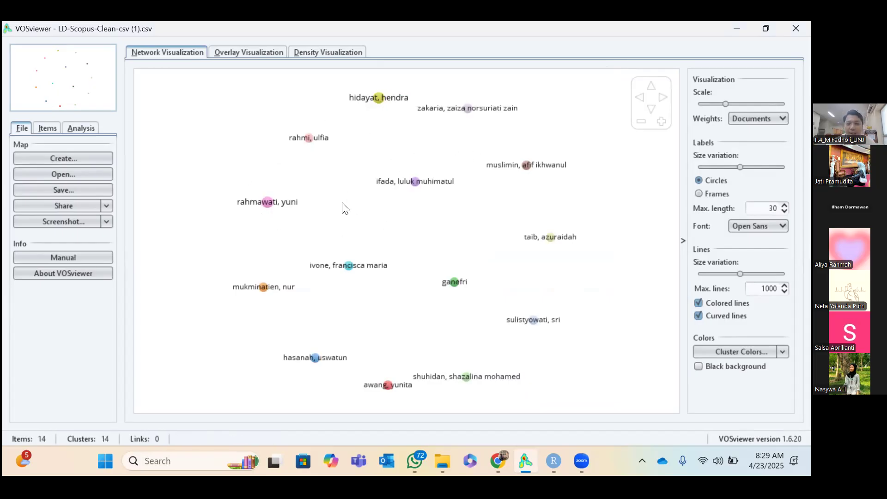
left_click(232, 51)
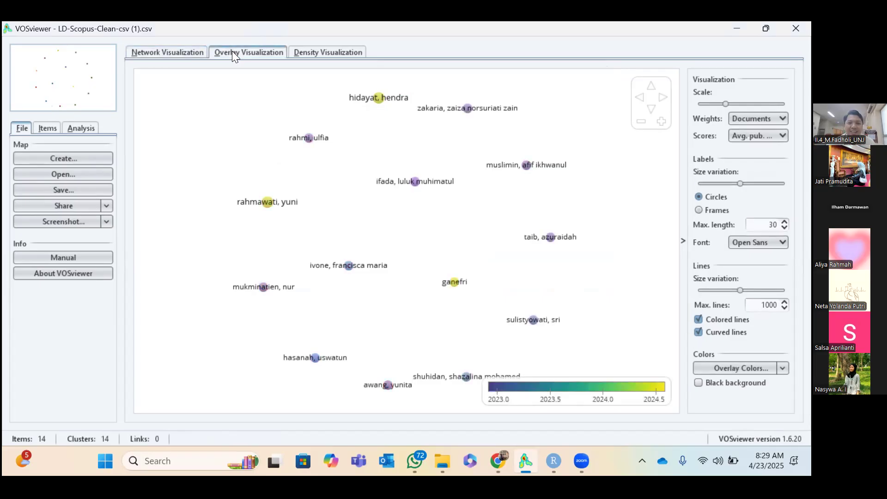
left_click(180, 49)
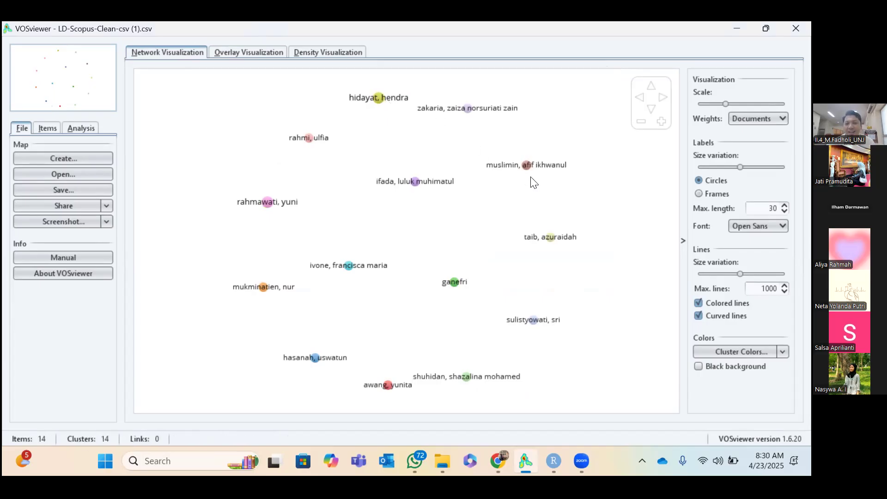
mouse_move(507, 383)
mouse_move(498, 461)
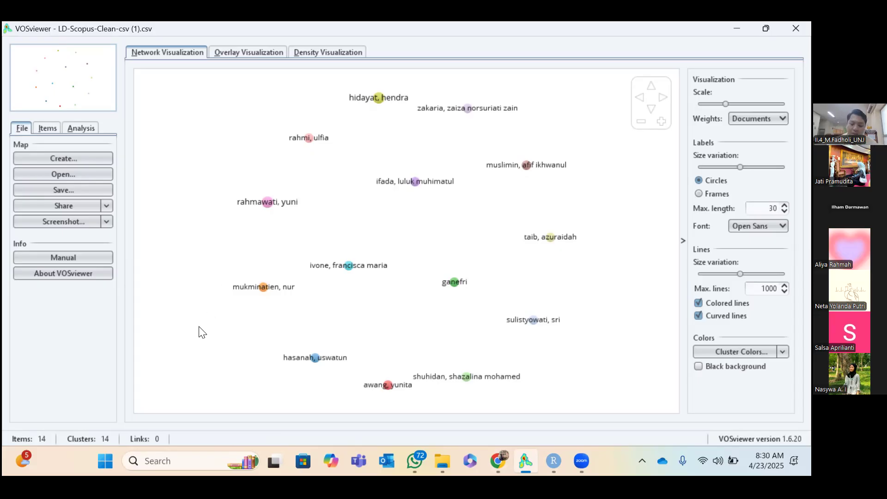
Switch to waqf.pdf in Chrome and read the "Results and discussion" section, section 4.1 and Table 3 summarizing the review.
key("alt+Tab")
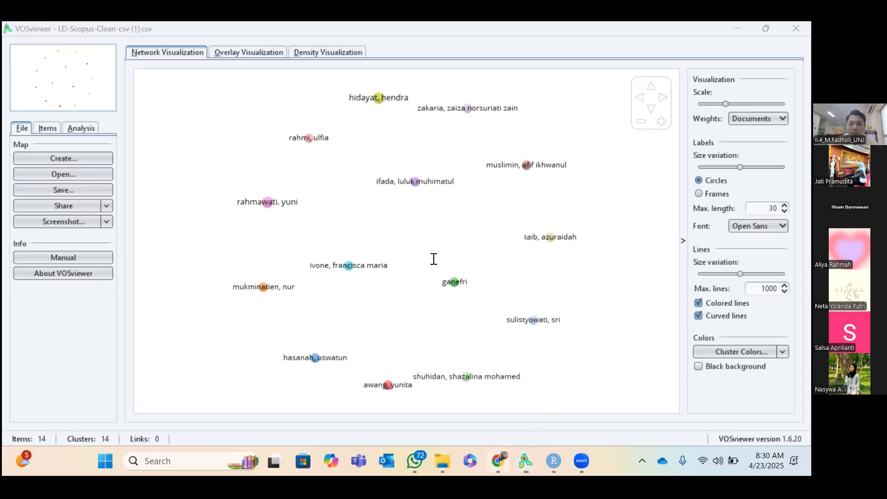
scroll(434, 258, "down", 3)
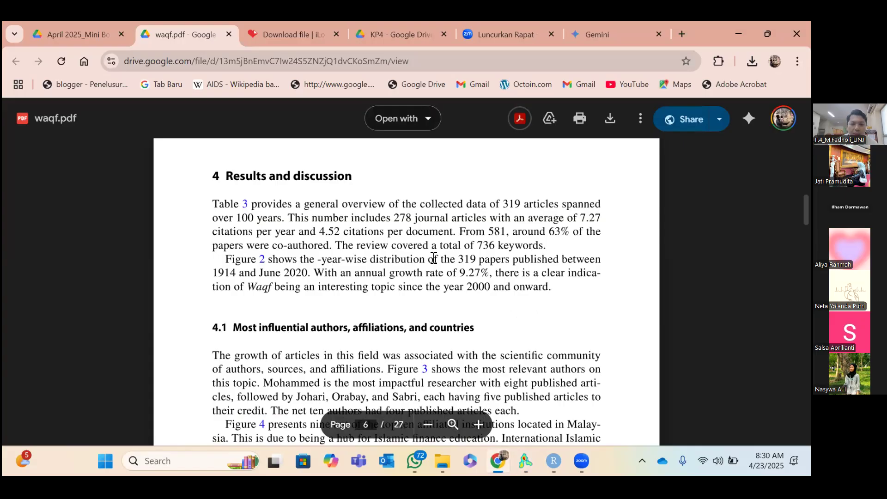
scroll(345, 194, "down", 15)
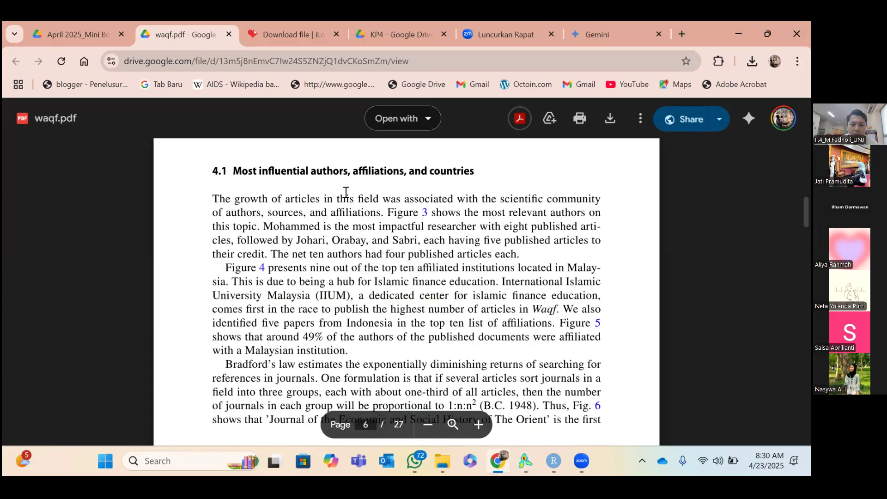
scroll(315, 266, "down", 4)
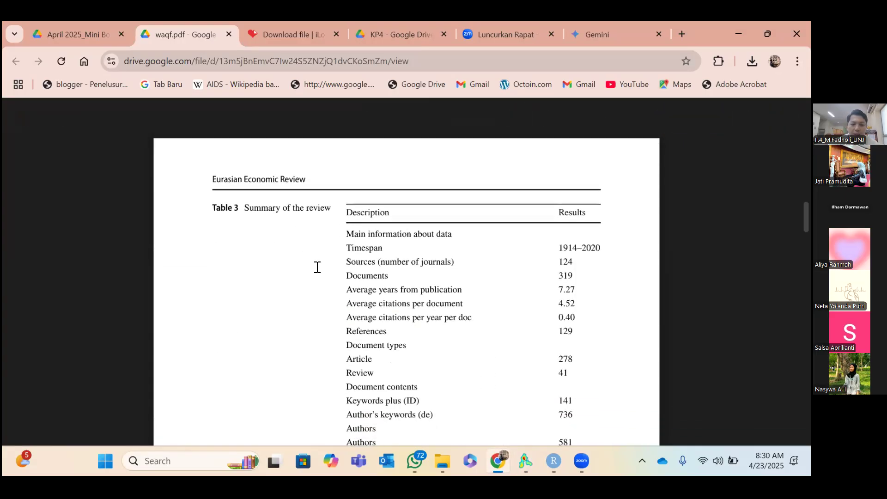
scroll(317, 267, "down", 5)
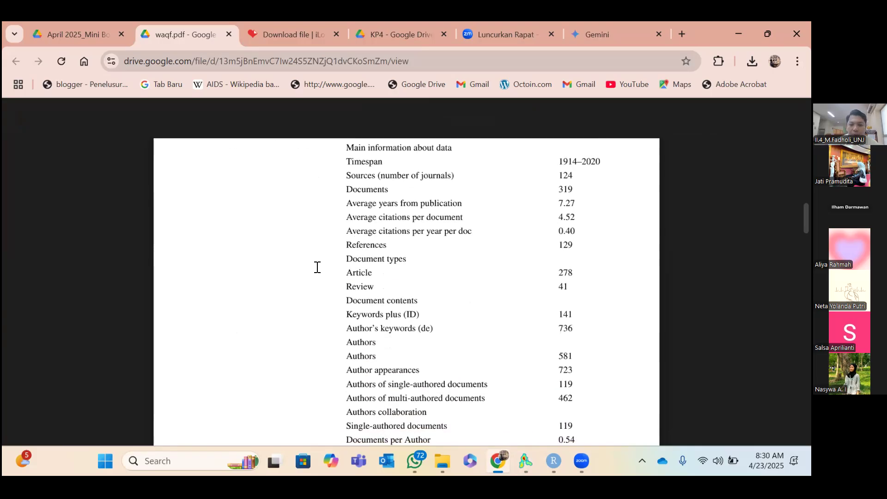
scroll(317, 267, "down", 5)
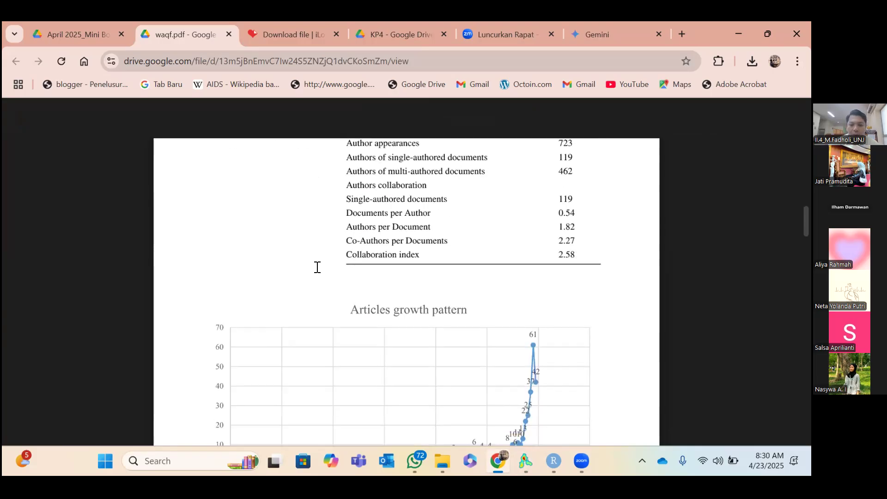
Examine the Fig. 2 chart of document growth by year and the Fig. 3 chart of most relevant authors.
scroll(317, 267, "down", 3)
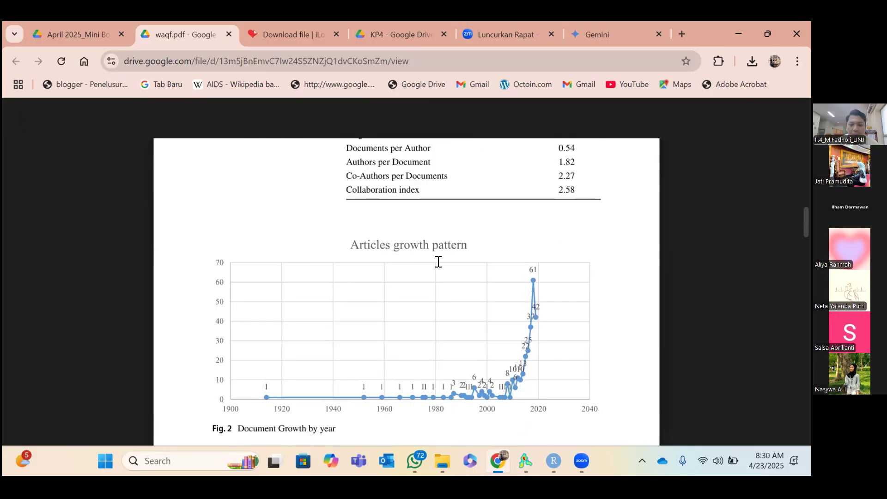
scroll(437, 261, "down", 2)
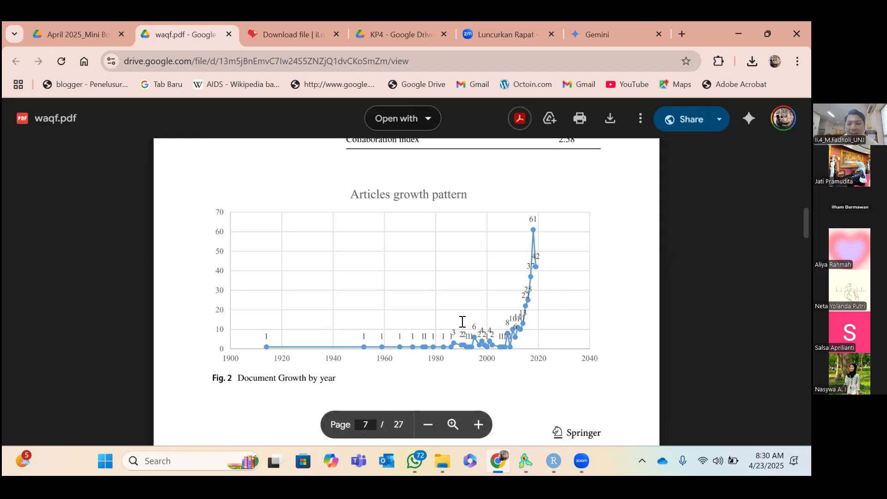
scroll(380, 356, "down", 1)
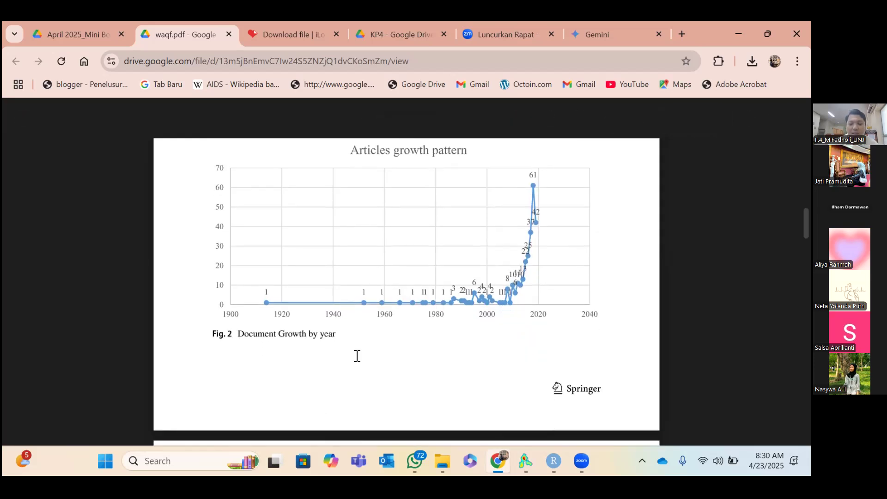
scroll(380, 345, "down", 3)
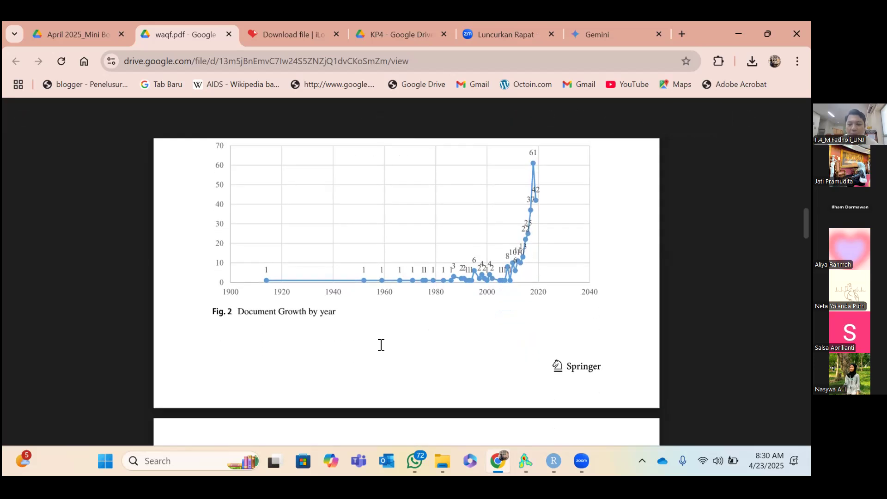
scroll(446, 362, "down", 4)
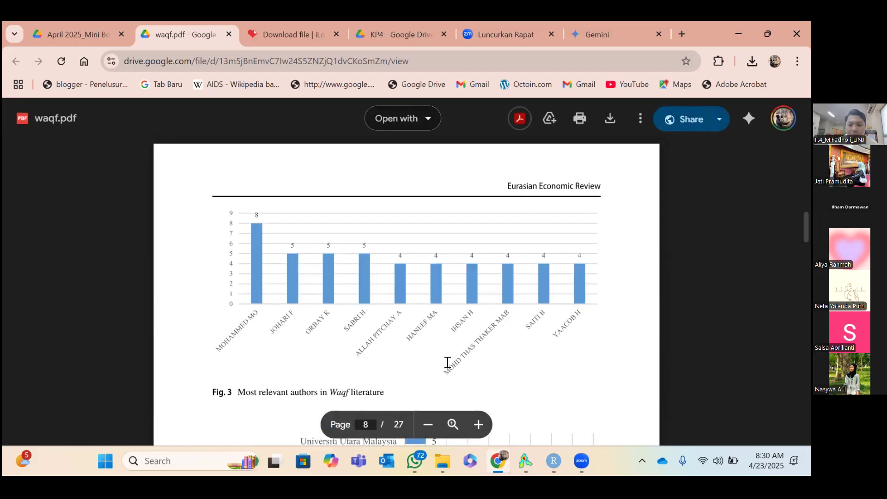
scroll(416, 309, "down", 1)
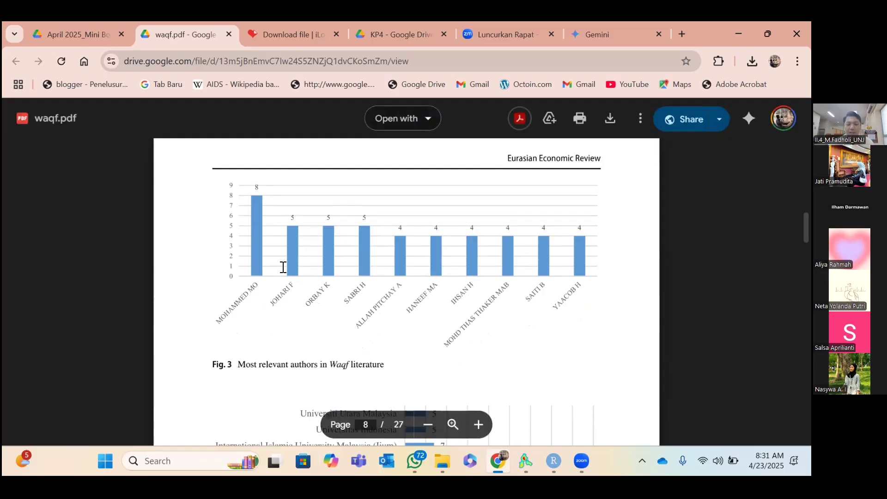
Compare the author map in VOSviewer with the paper's Fig. 3 in Chrome, ending back in VOSviewer.
mouse_move(526, 460)
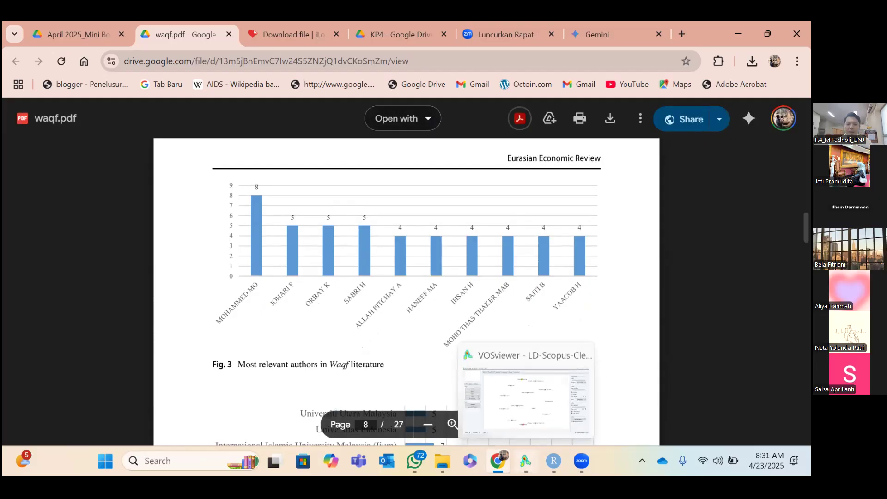
left_click(525, 393)
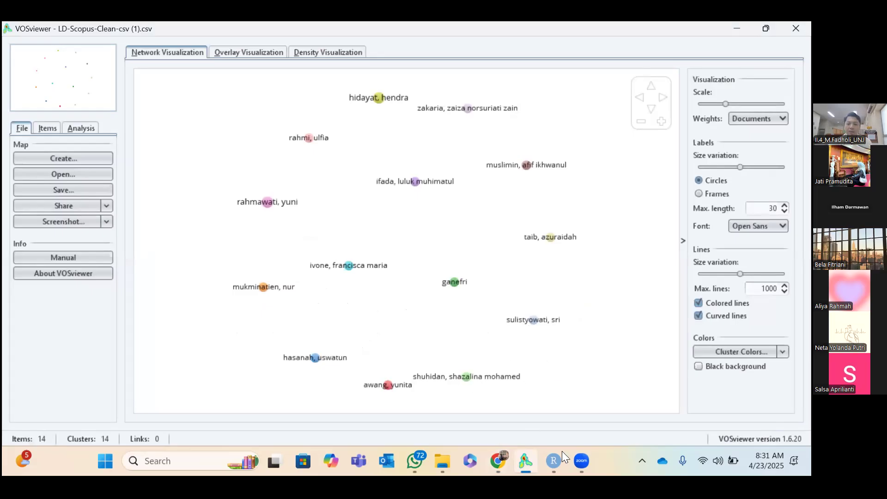
left_click(498, 397)
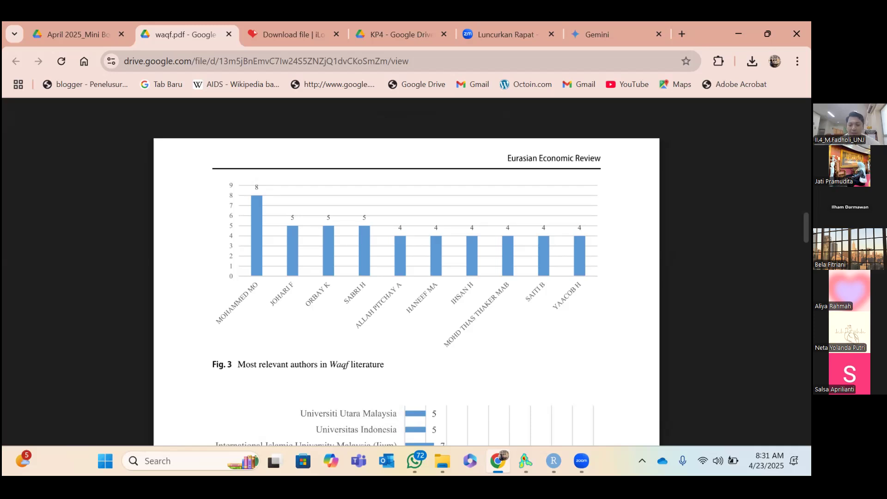
left_click(525, 460)
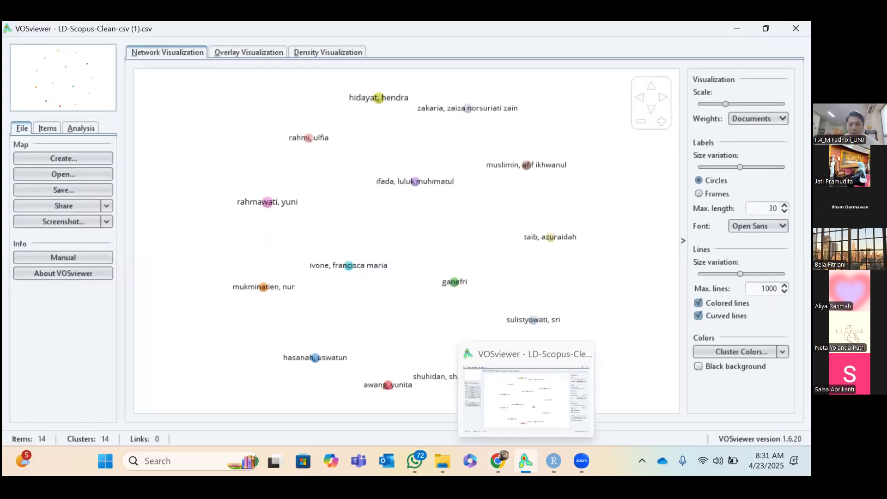
Switch to RStudio and run bibliometrix::biblioshiny() to launch the biblioshiny app in the browser.
mouse_move(554, 461)
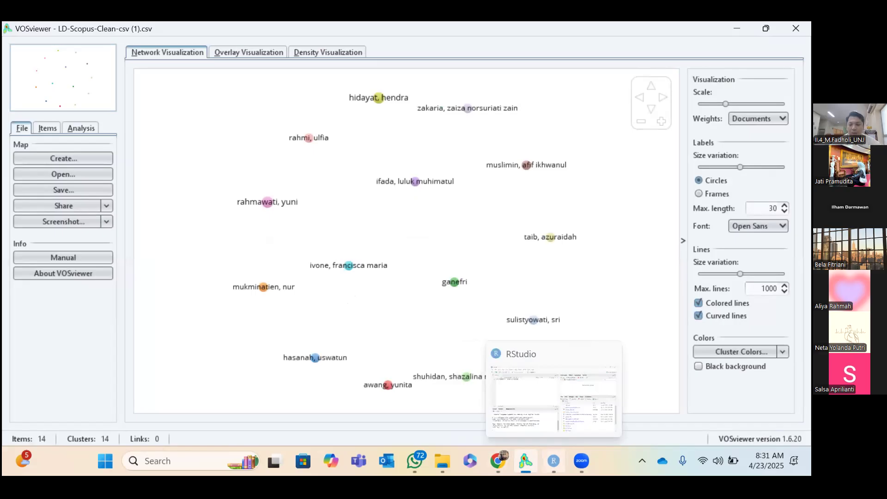
left_click(553, 461)
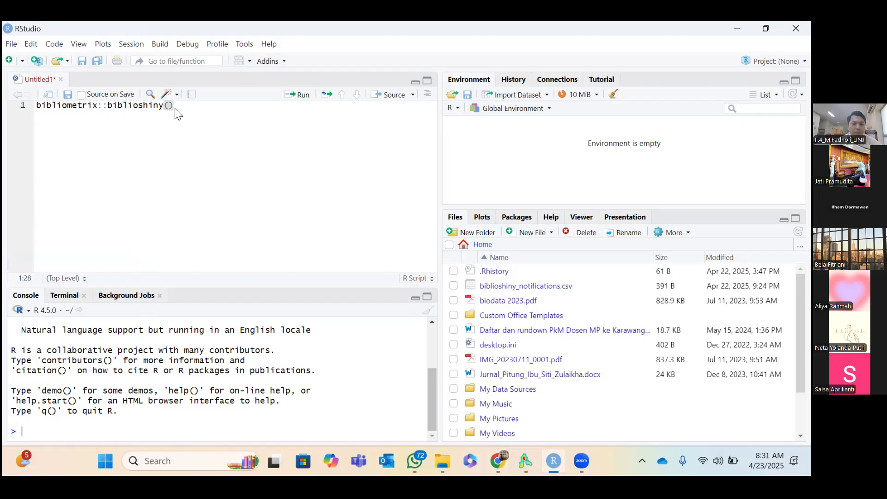
left_click(302, 99)
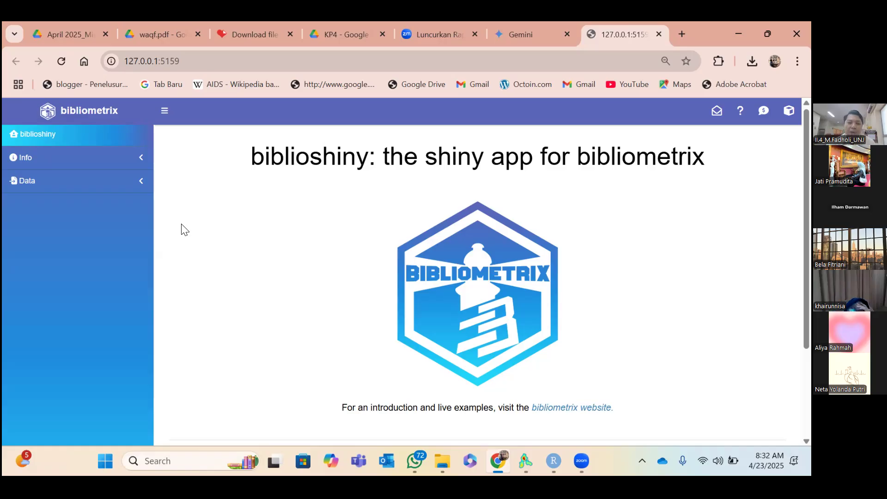
Set up a data import in biblioshiny for raw files with Scopus as the database.
left_click(19, 185)
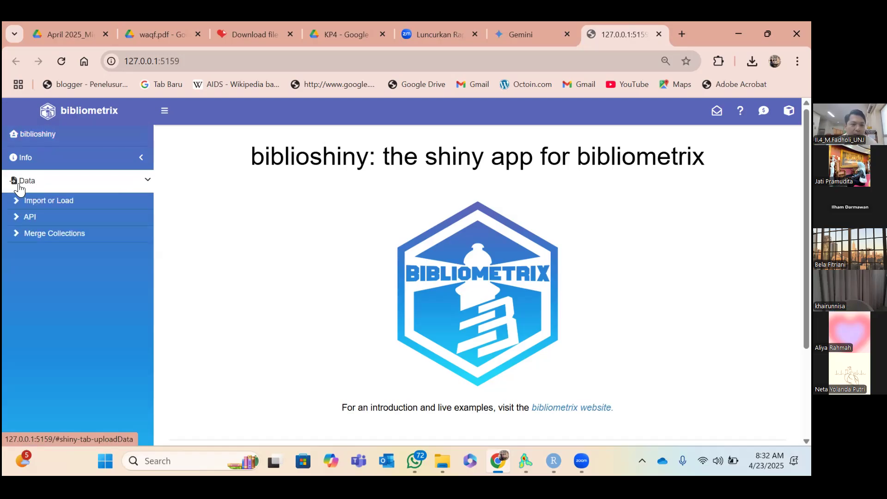
left_click(40, 201)
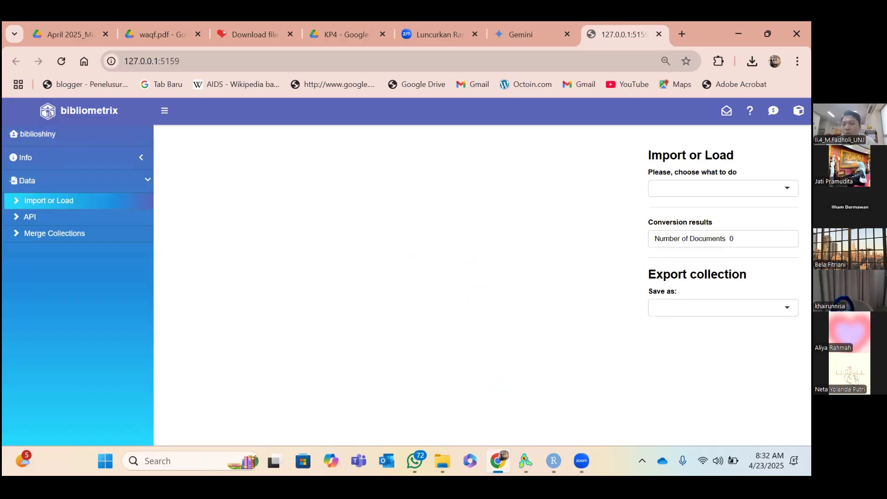
left_click(717, 188)
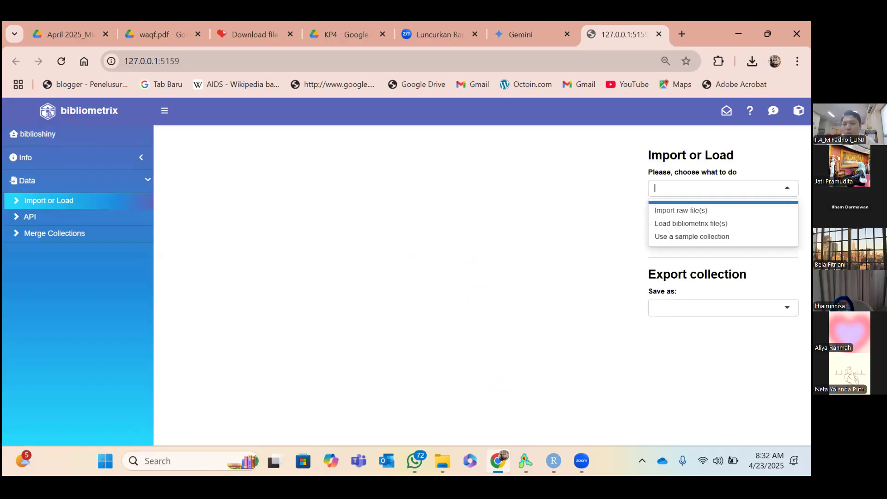
left_click(681, 212)
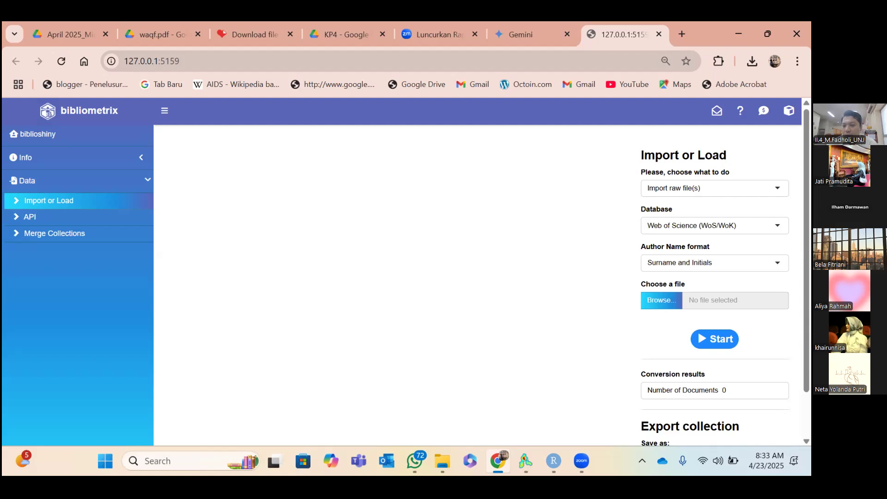
left_click(693, 225)
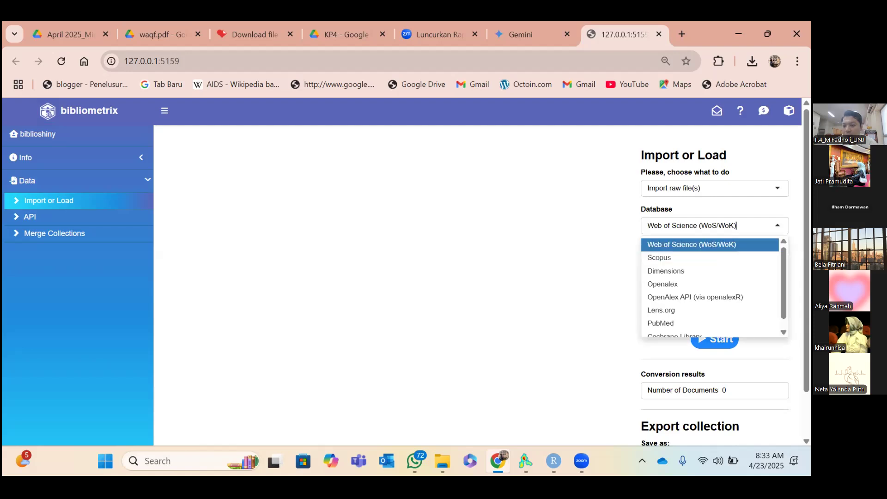
left_click(657, 259)
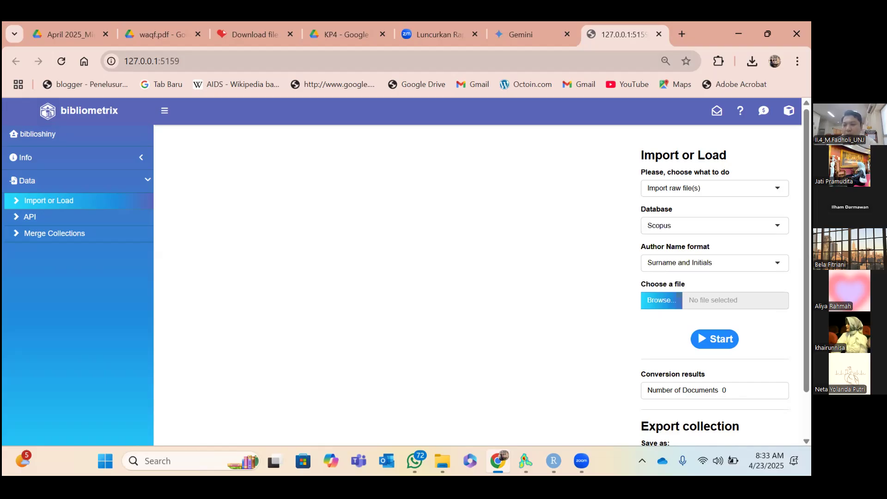
Choose LD-Scopus-Clean-csv (1) from the Bibliometric folder as the source file and start the import.
left_click(654, 300)
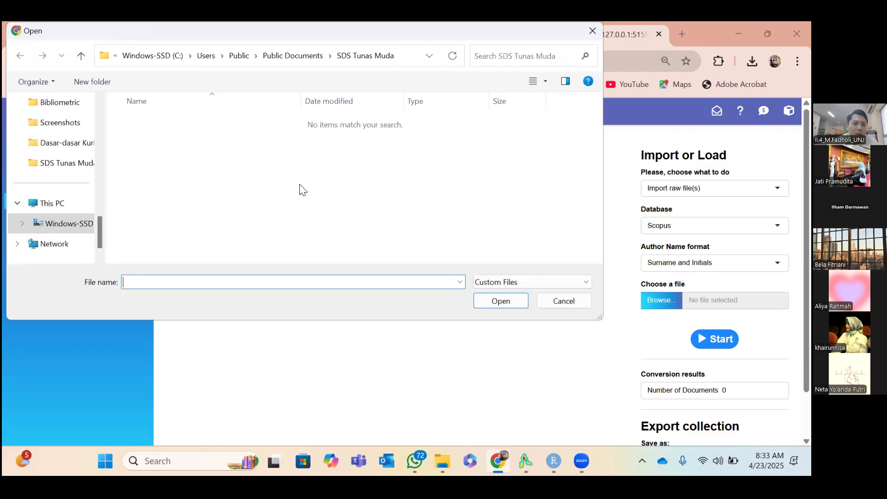
left_click(63, 102)
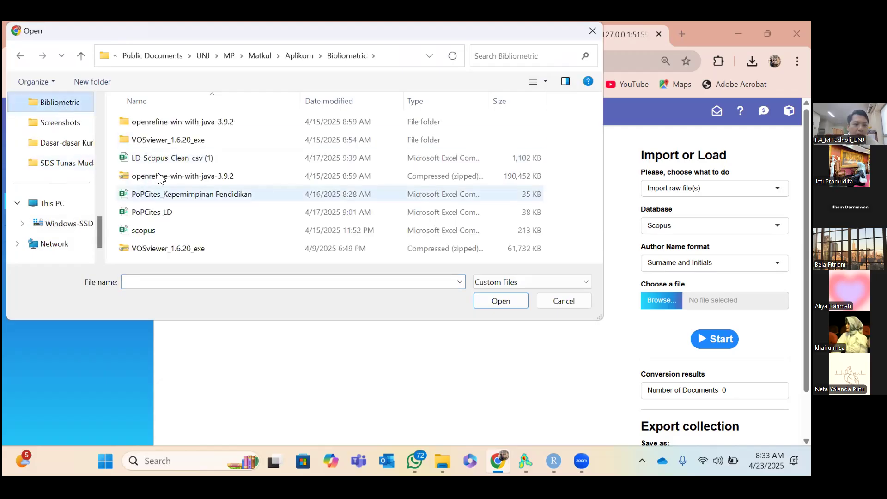
double_click(177, 159)
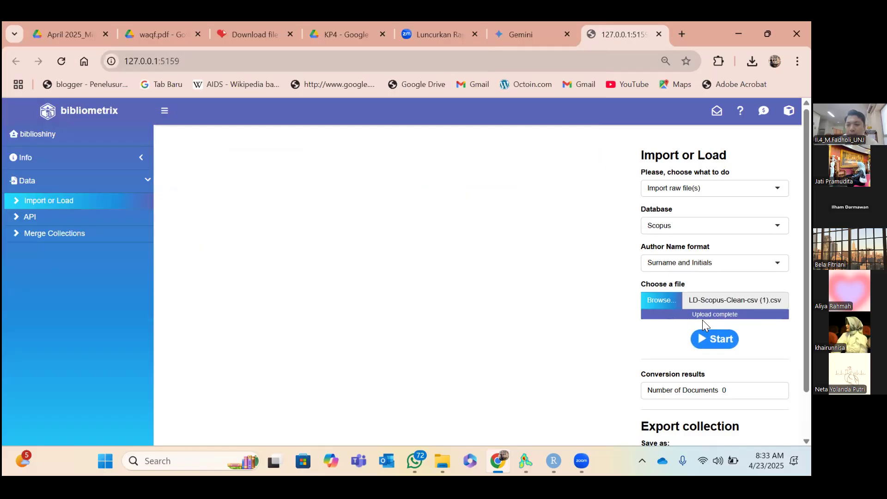
left_click(716, 338)
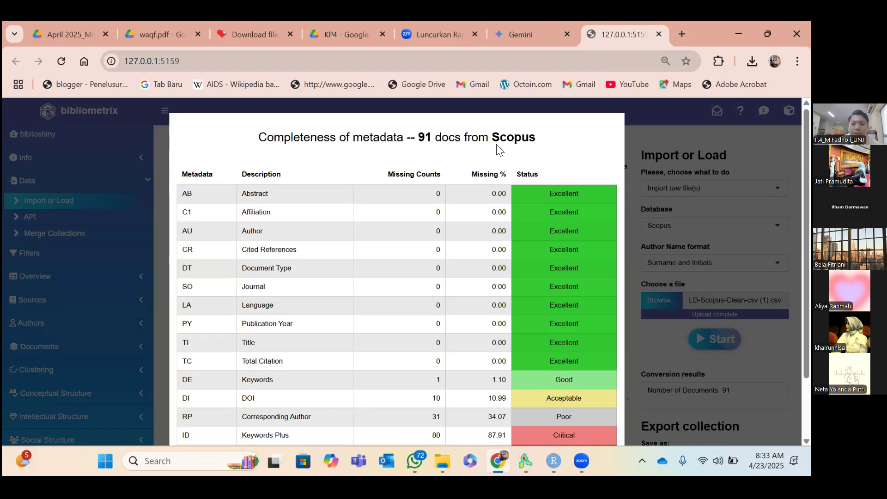
Review the completeness of each metadata field in the imported Scopus documents, and close the report.
scroll(529, 160, "down", 2)
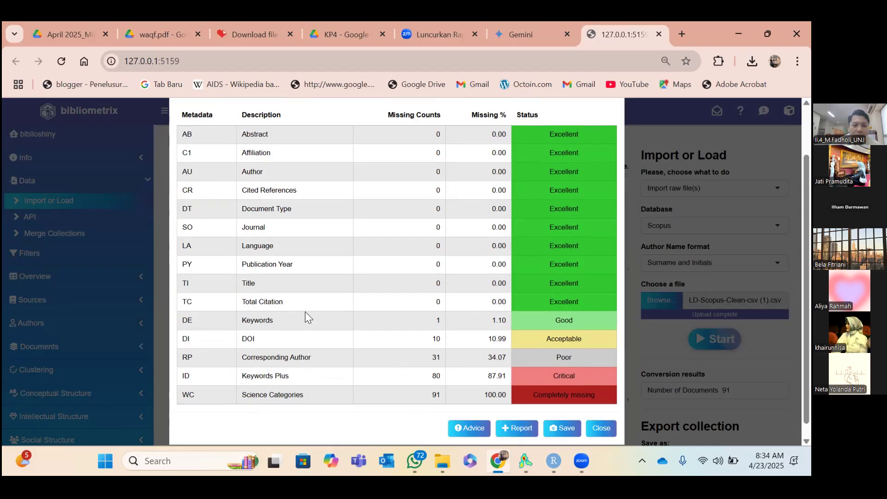
scroll(317, 303, "down", 1)
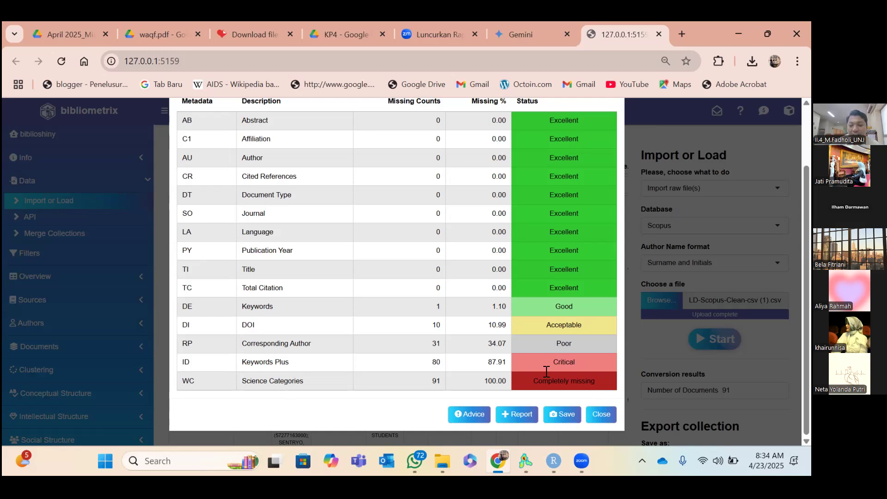
scroll(546, 371, "up", 2)
scroll(547, 372, "down", 2)
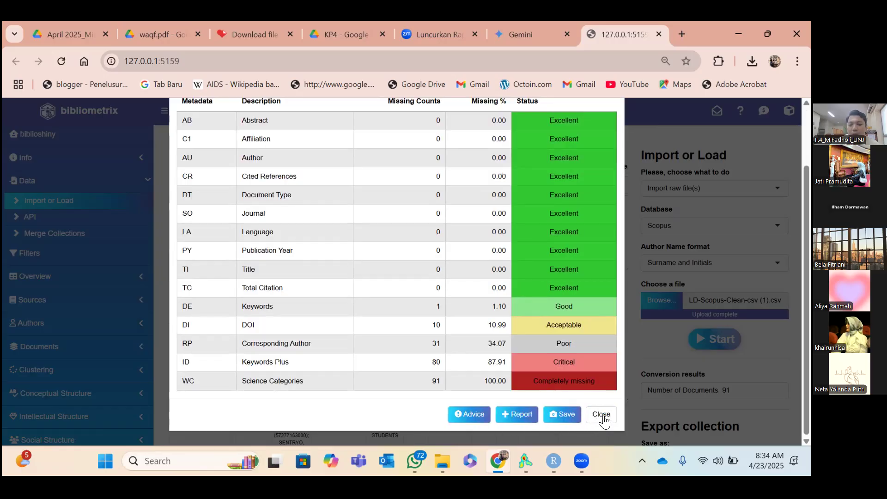
scroll(595, 320, "up", 2)
scroll(595, 320, "down", 2)
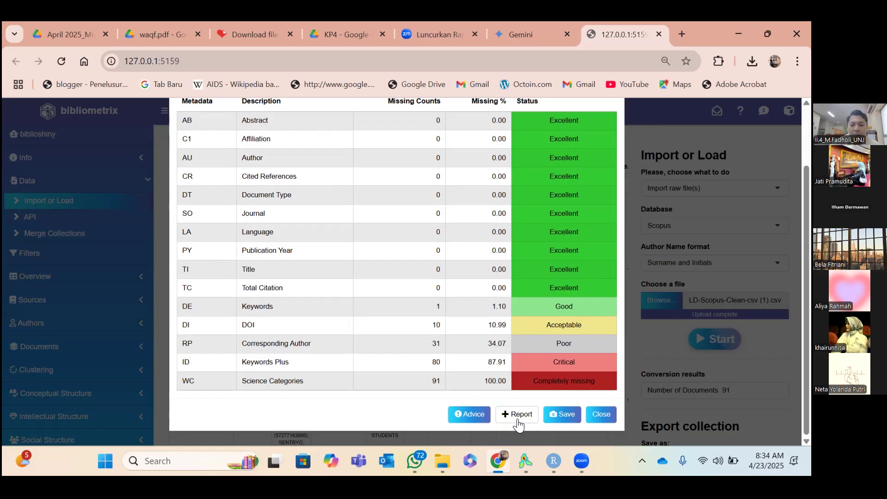
scroll(583, 284, "up", 2)
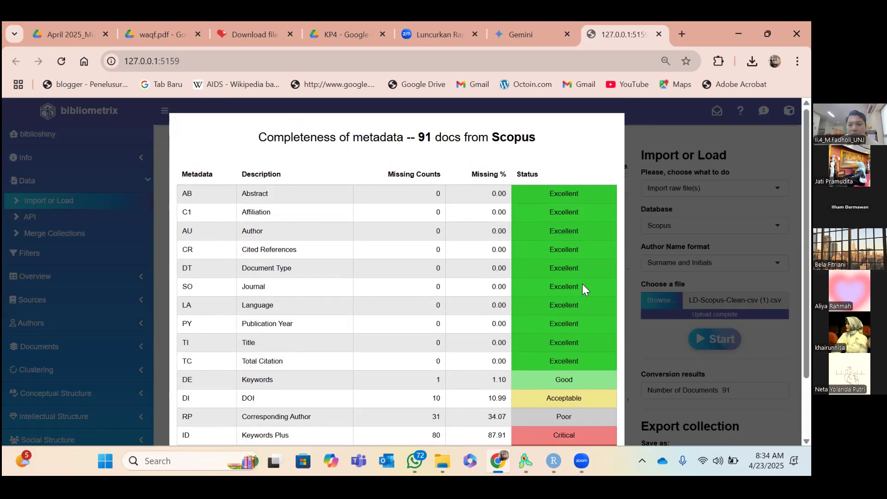
scroll(605, 251, "down", 2)
left_click(600, 416)
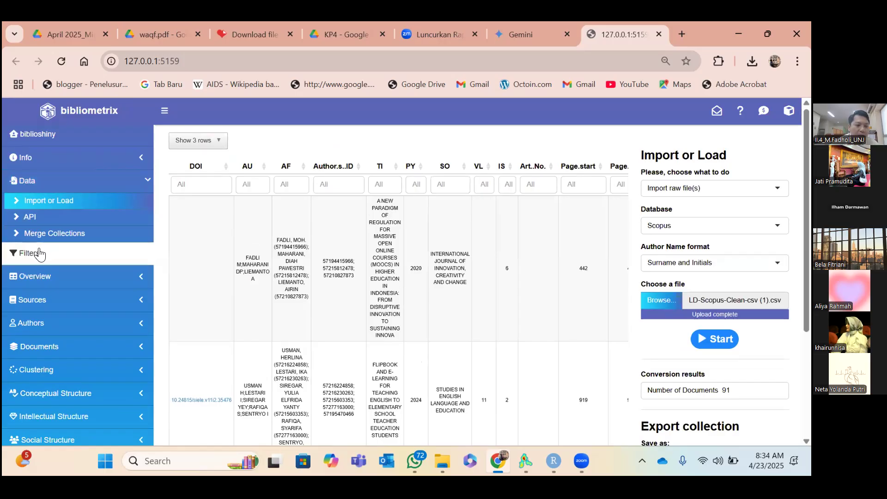
Look at the collection's filters, and examine the Main Information overview as a plot and as a table.
left_click(39, 254)
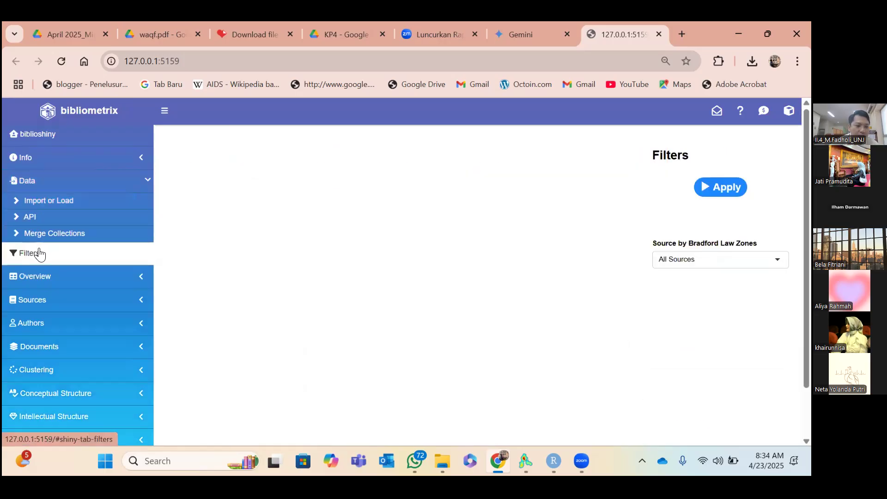
left_click(34, 285)
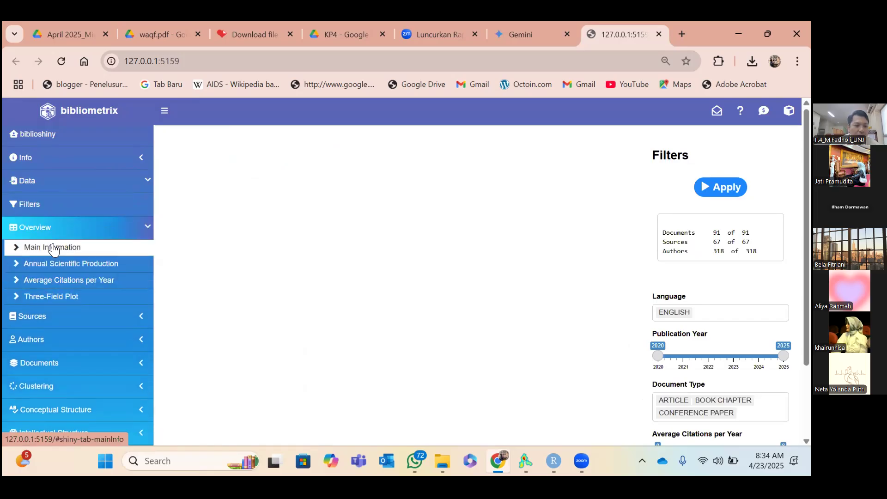
left_click(53, 248)
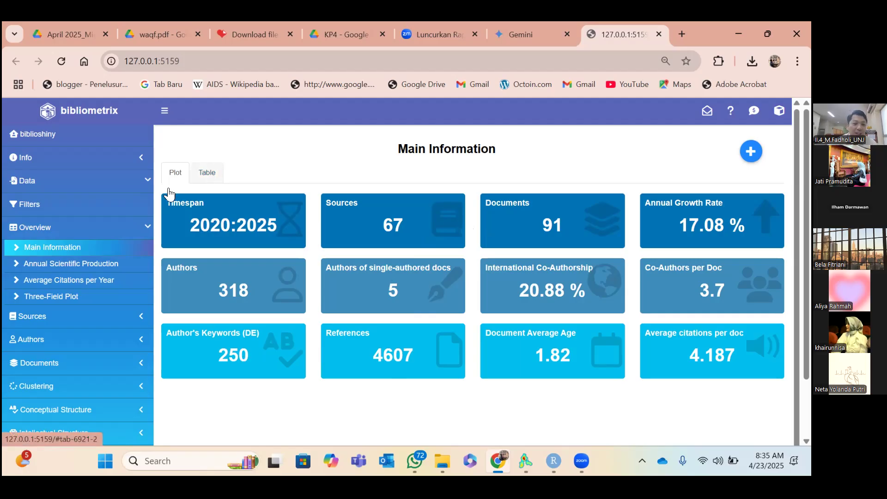
left_click(207, 174)
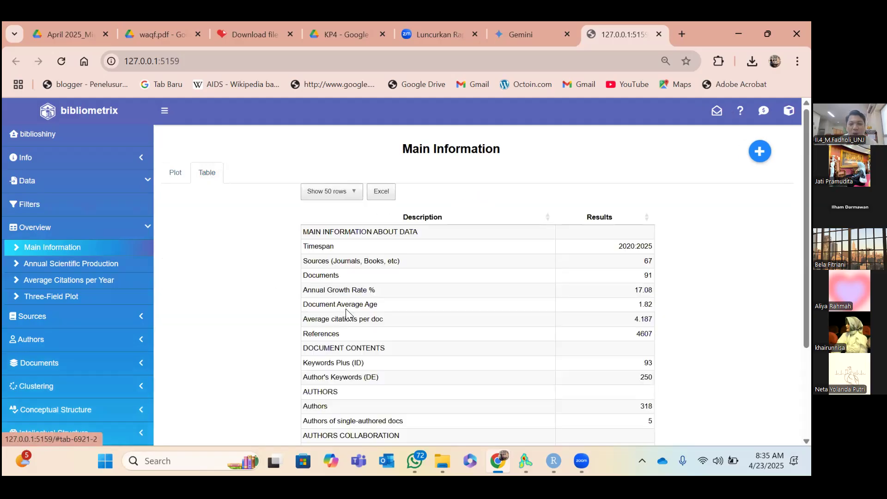
scroll(337, 300, "down", 3)
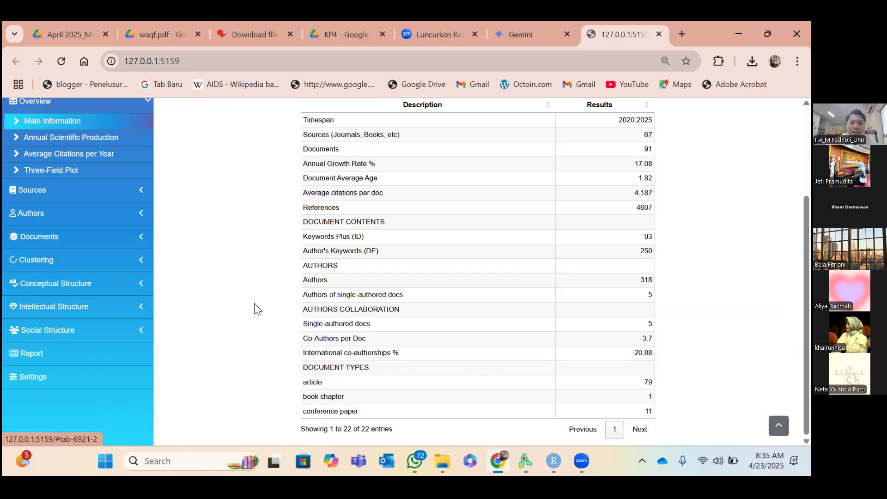
scroll(376, 231, "up", 3)
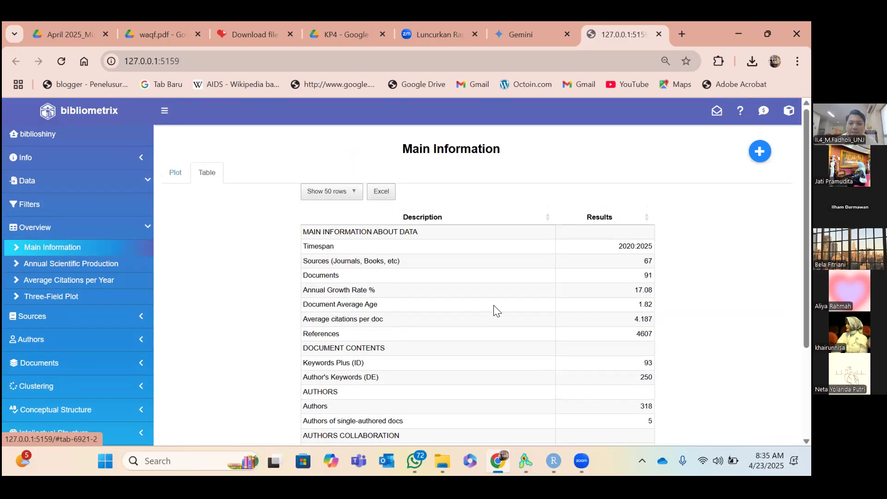
scroll(494, 309, "down", 2)
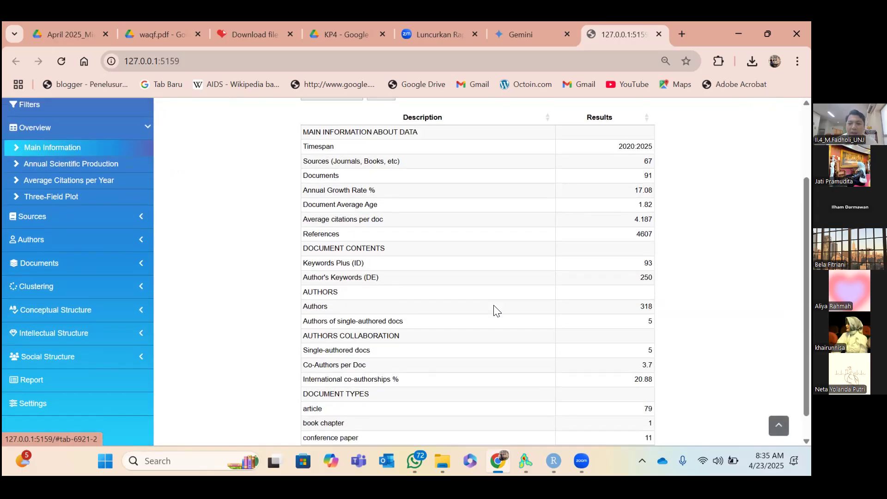
scroll(561, 297, "down", 1)
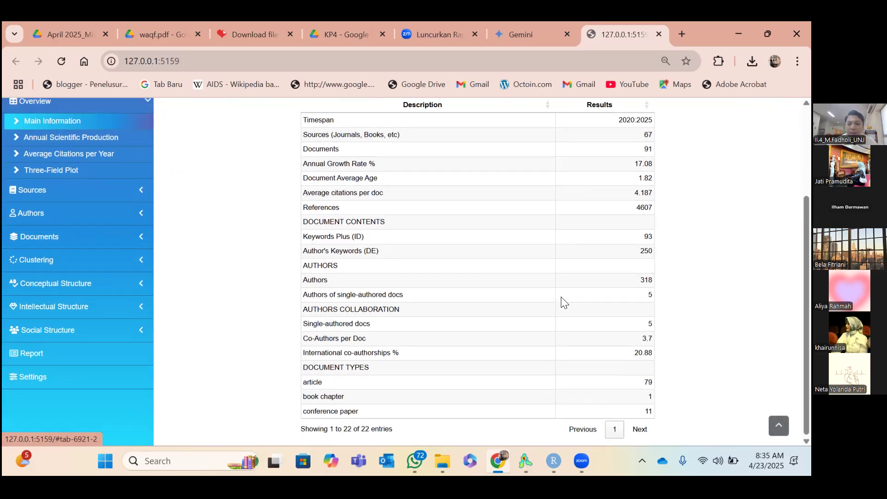
Switch to waqf.pdf and compare its Table 3, Summary of the review, with the Main Information table.
left_click(157, 36)
scroll(391, 235, "up", 15)
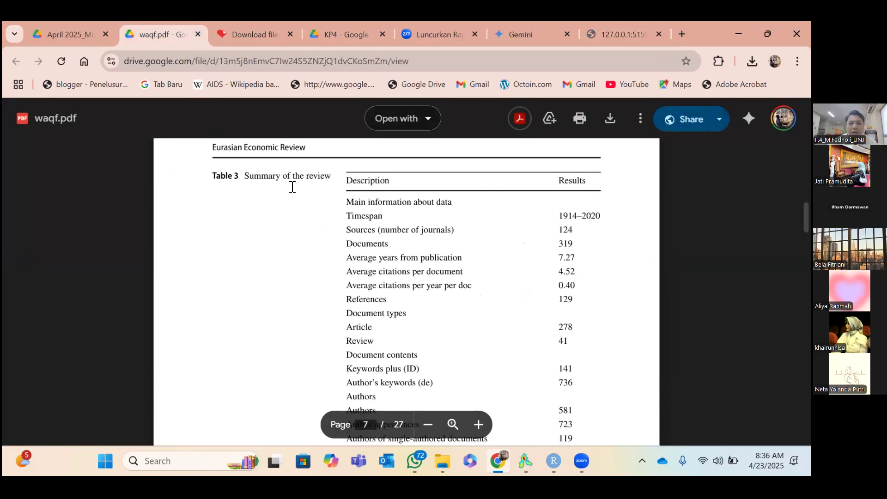
scroll(407, 230, "down", 1)
scroll(407, 230, "up", 2)
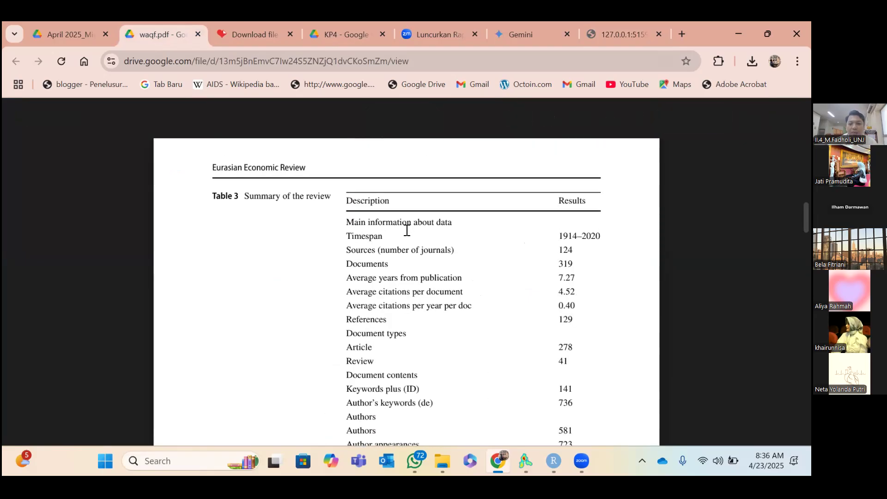
scroll(407, 230, "down", 1)
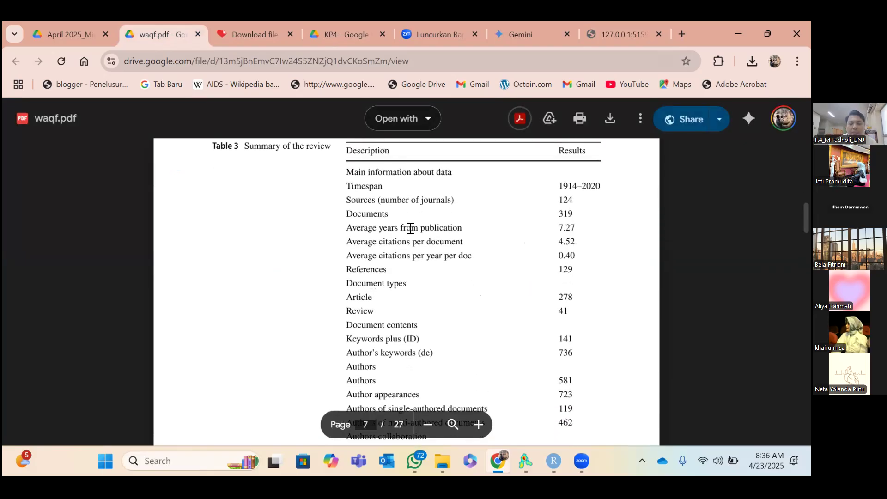
scroll(435, 244, "down", 20)
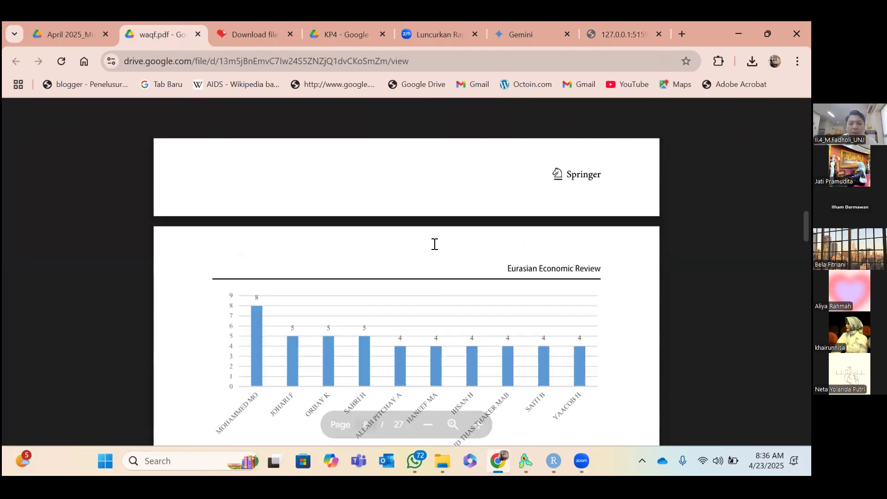
scroll(434, 244, "up", 15)
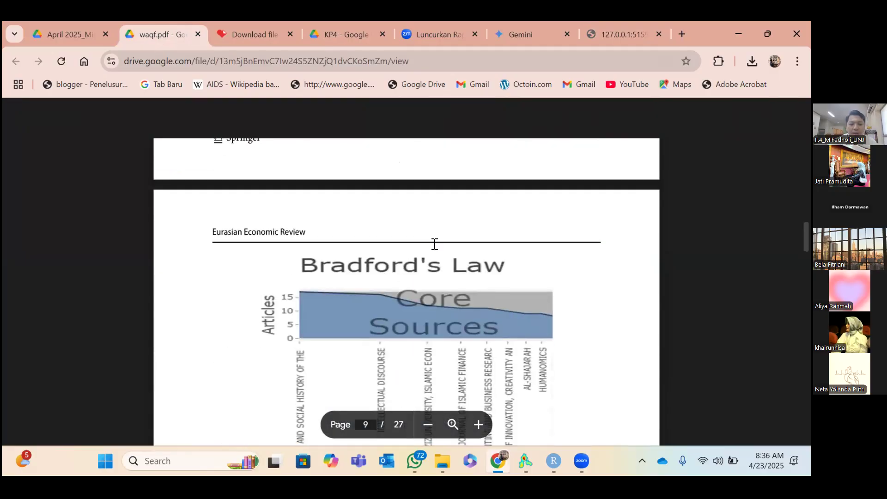
scroll(434, 244, "up", 8)
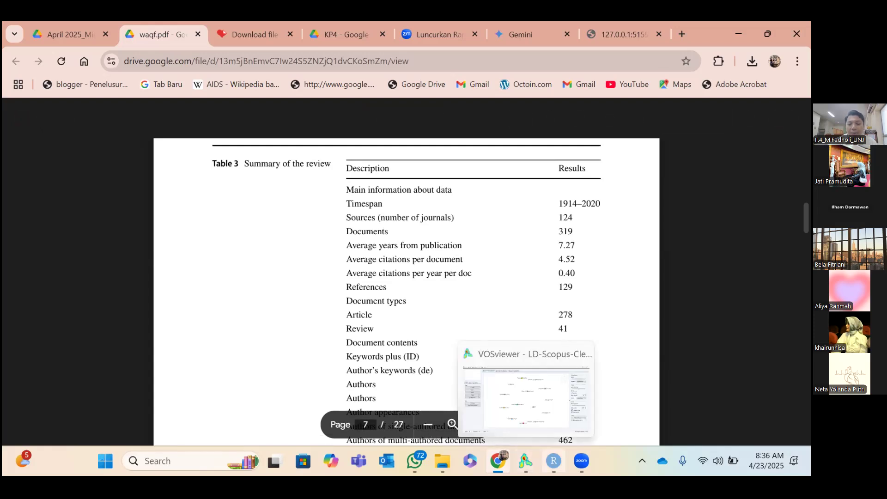
mouse_move(554, 461)
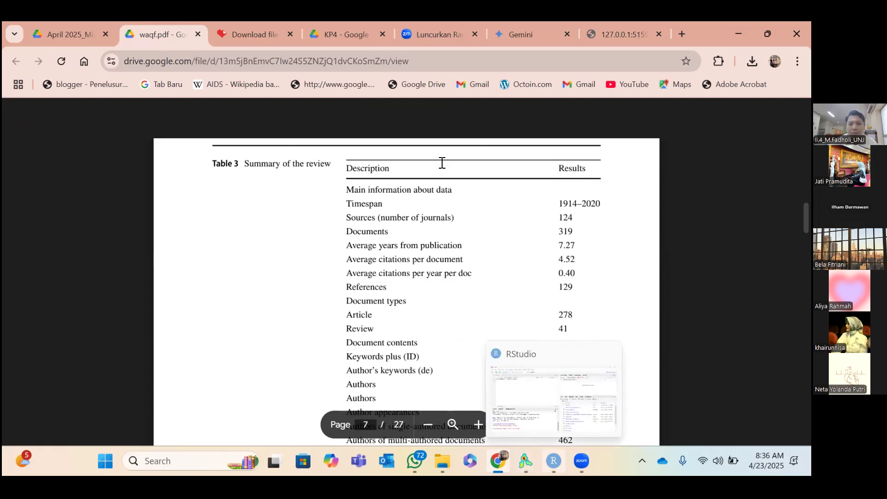
Return to biblioshiny and add the Main Information results to the report.
left_click(619, 39)
scroll(415, 198, "up", 2)
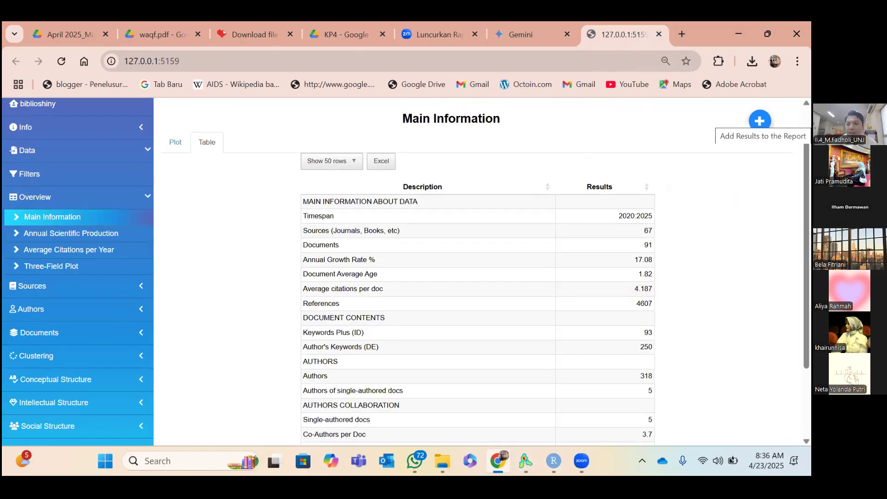
left_click(760, 121)
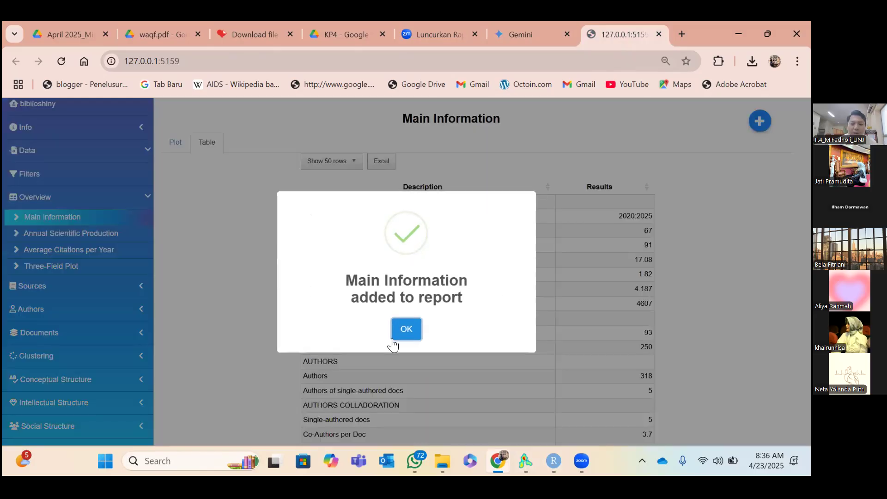
left_click(413, 336)
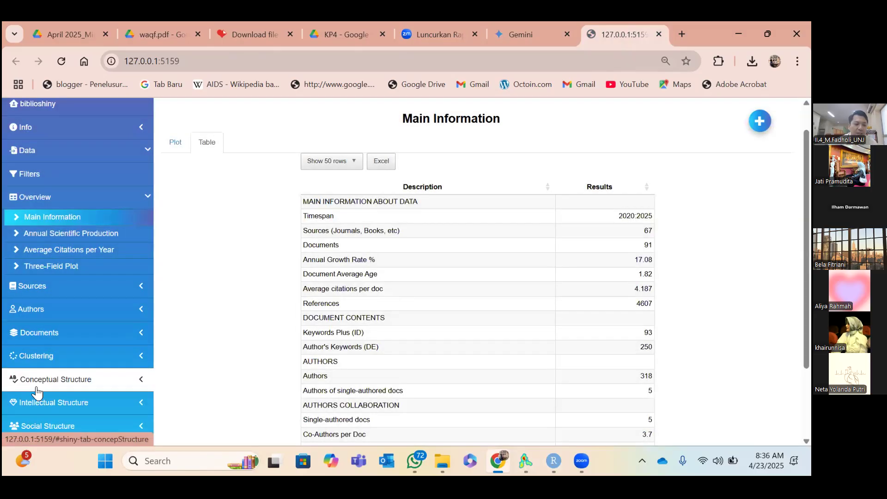
scroll(37, 393, "down", 2)
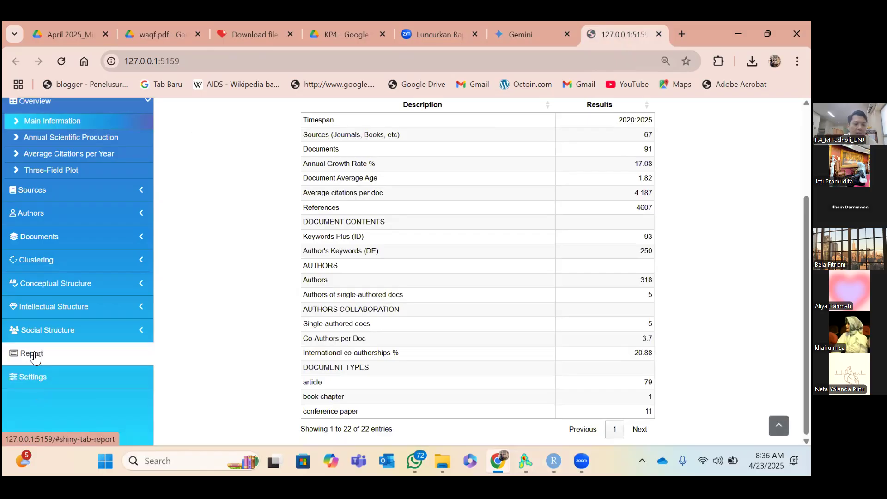
Examine Annual Scientific Production as a plot, reading the document counts for individual years, and as a table.
scroll(67, 285, "up", 3)
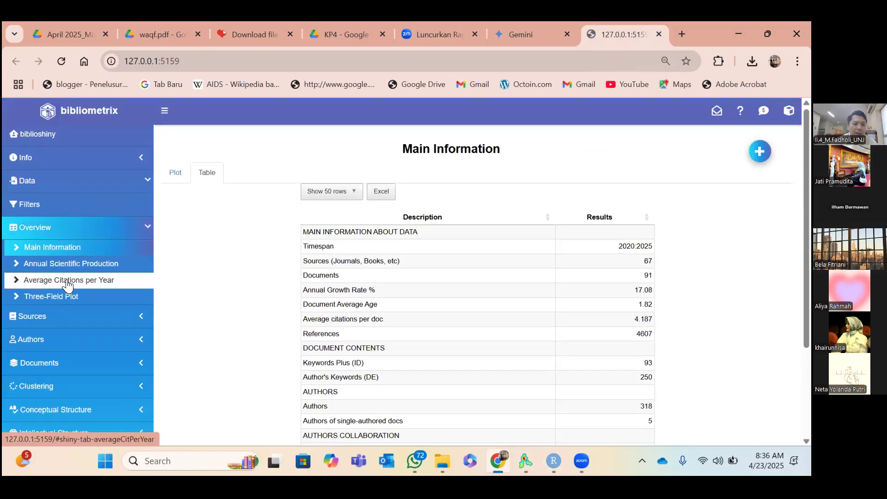
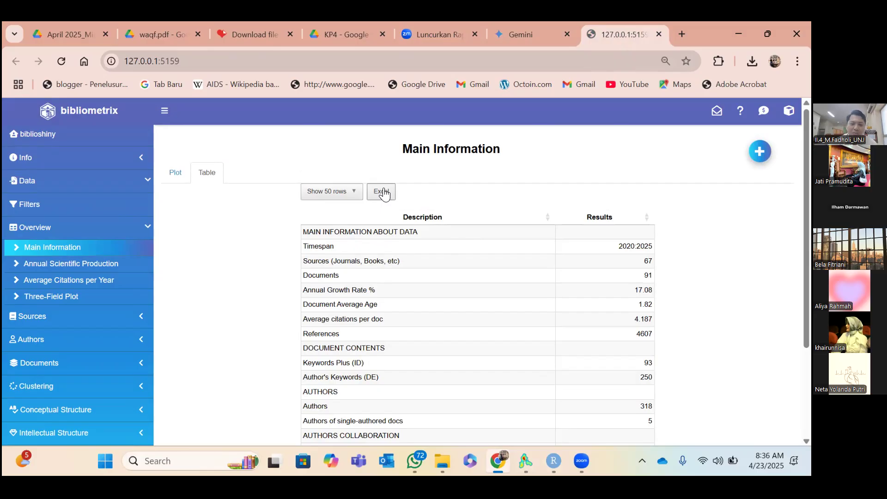
left_click(58, 268)
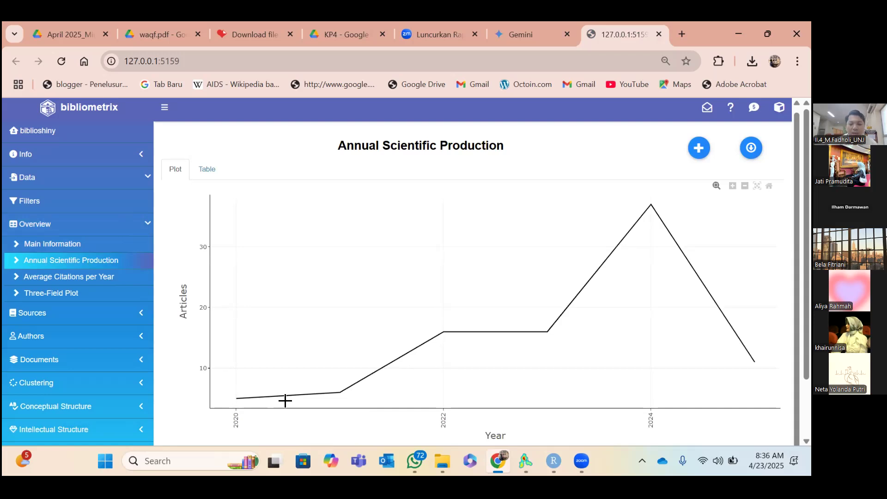
scroll(356, 420, "down", 1)
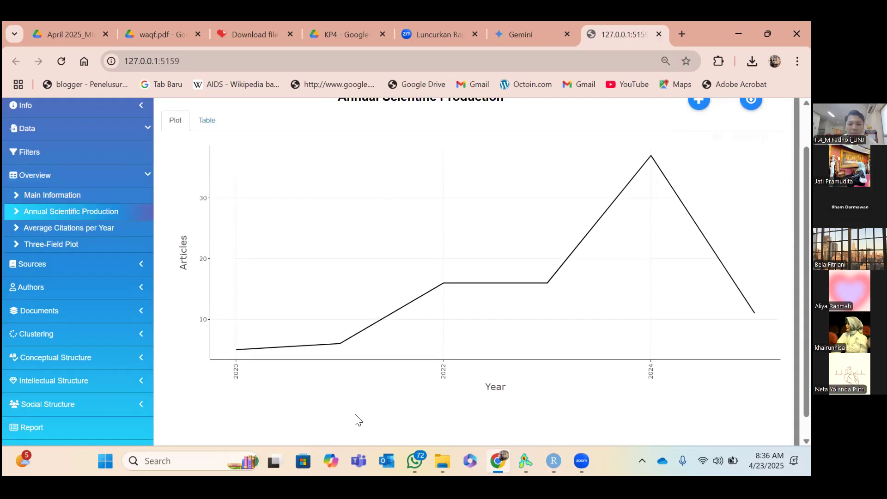
mouse_move(342, 351)
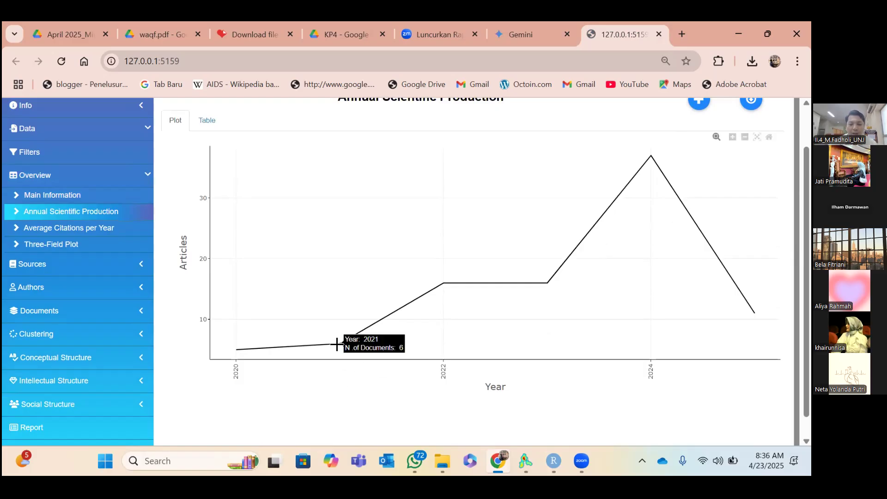
mouse_move(440, 285)
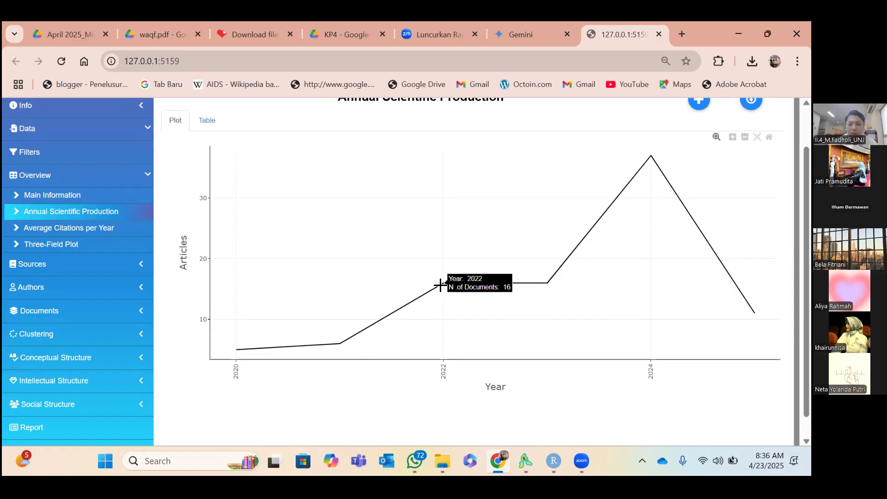
mouse_move(546, 287)
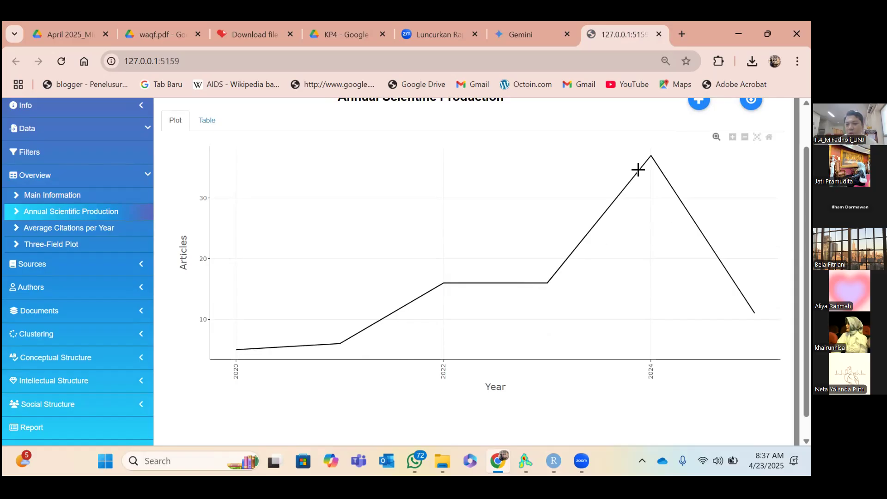
mouse_move(652, 155)
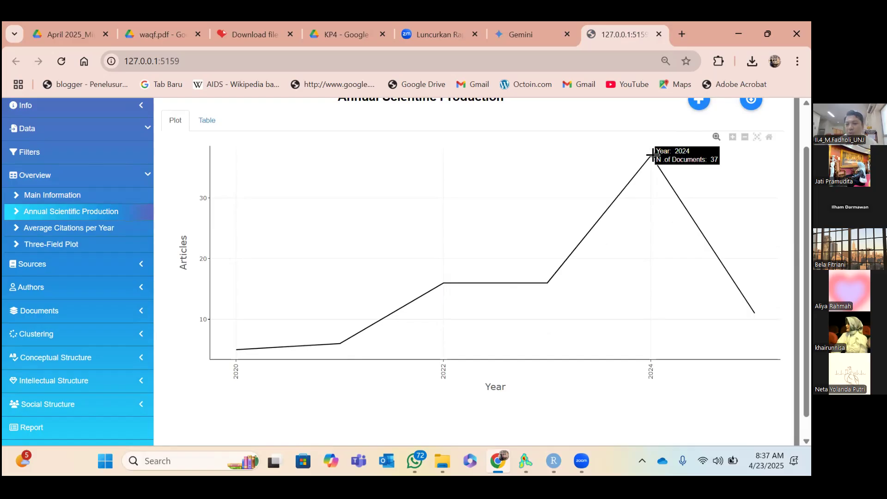
mouse_move(752, 312)
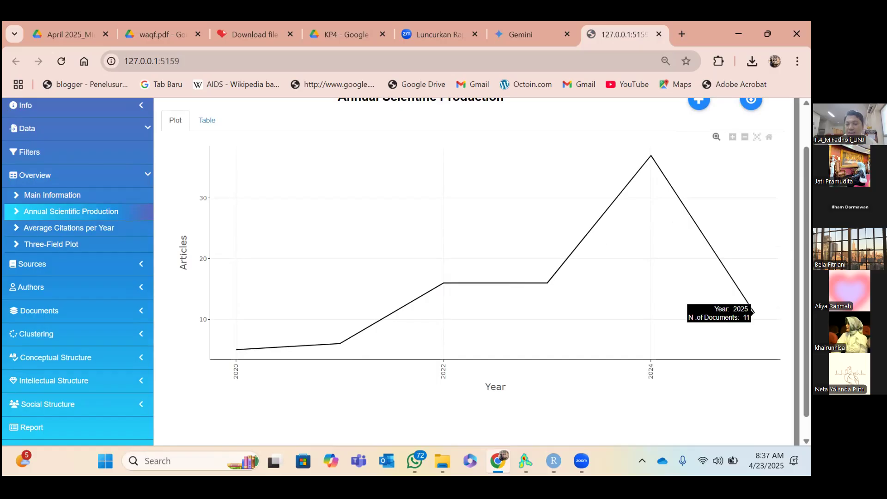
left_click(208, 122)
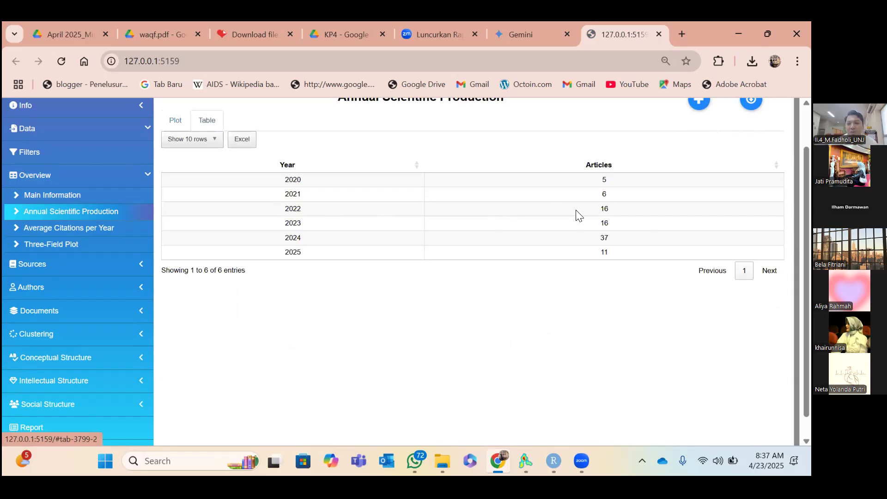
Examine Average Citations per Year as a plot and as a table.
scroll(577, 213, "up", 1)
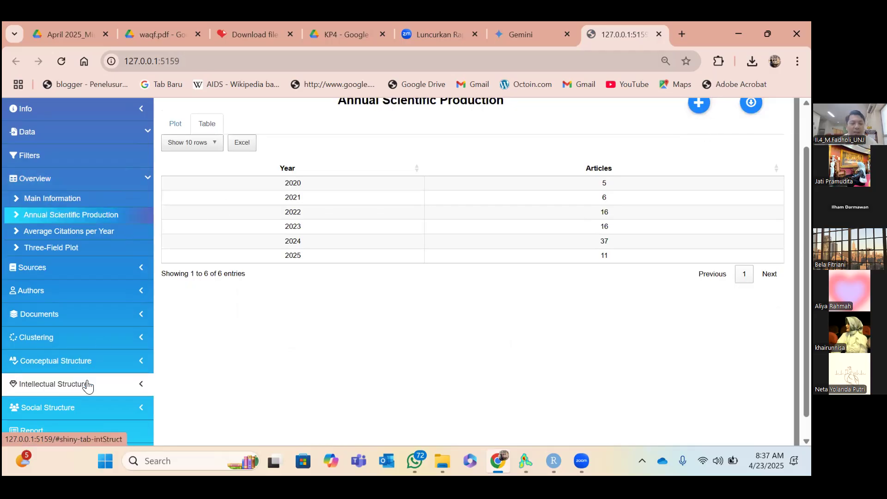
scroll(87, 386, "down", 1)
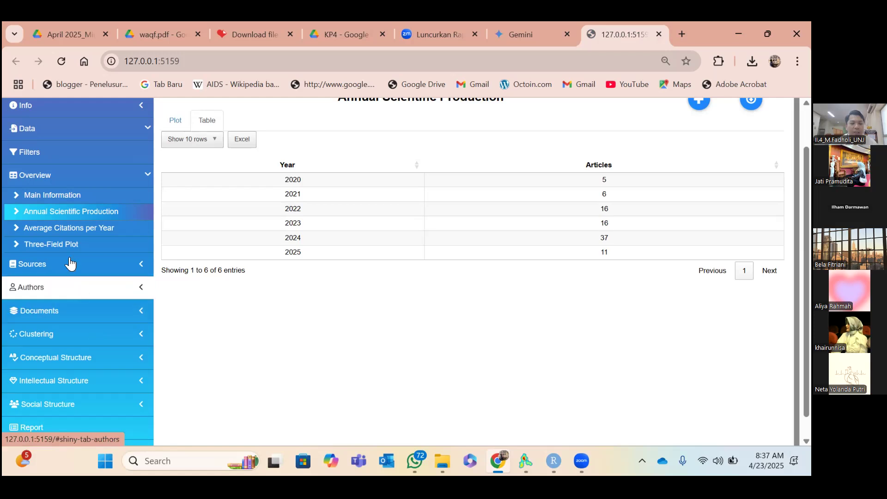
left_click(78, 235)
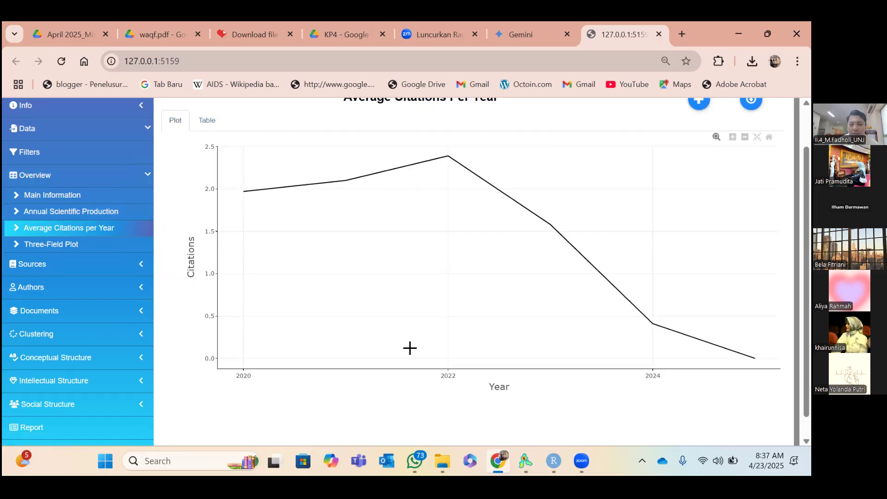
left_click(208, 122)
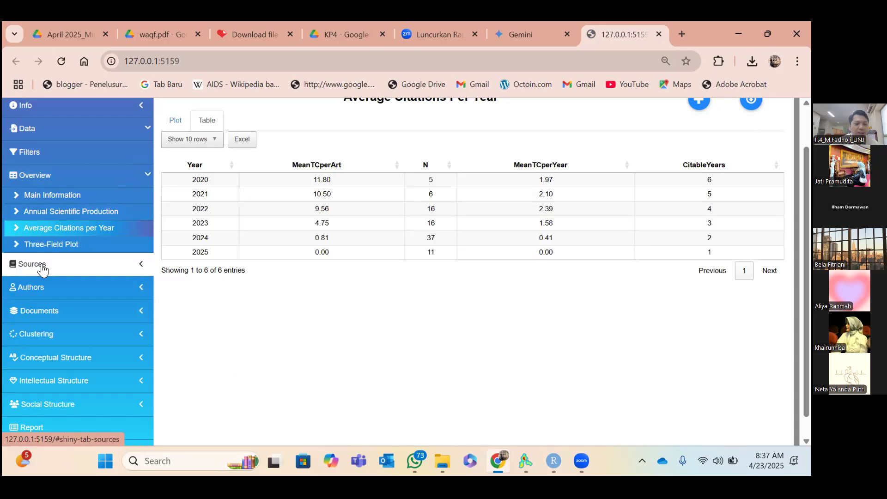
Check the Most Relevant Authors options and run the analysis for 10 authors, measured by N. of Documents.
left_click(68, 286)
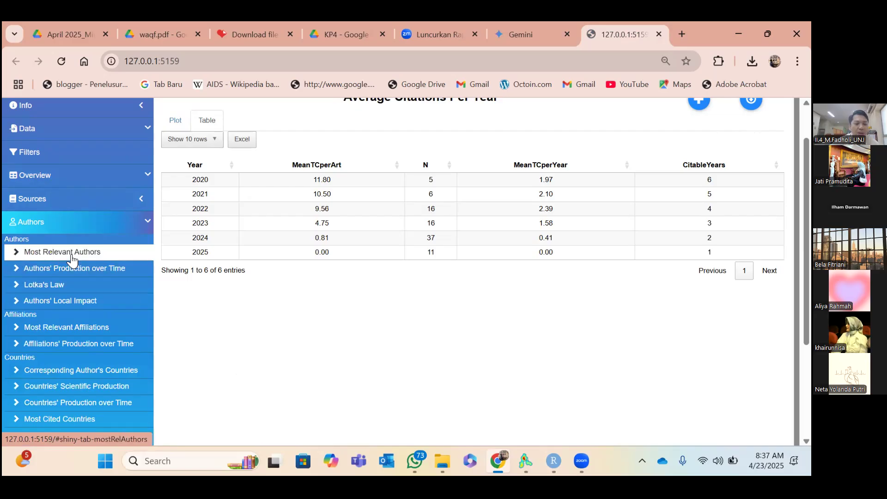
left_click(72, 260)
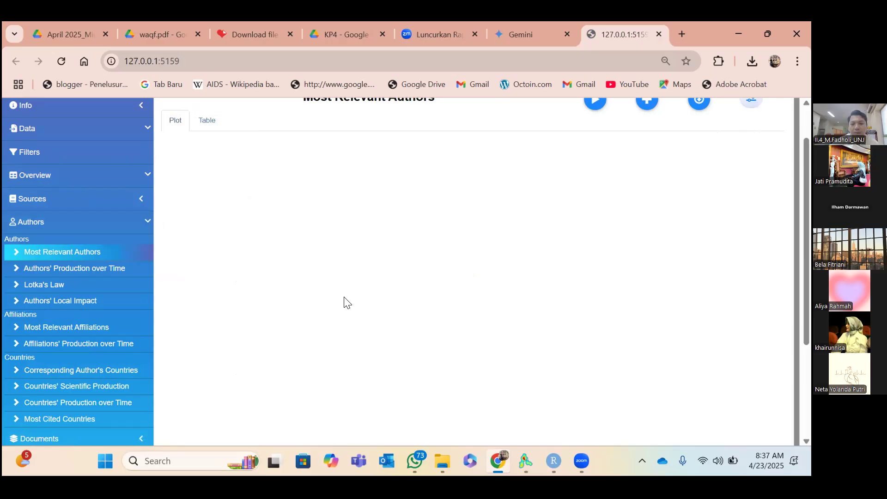
scroll(511, 247, "up", 1)
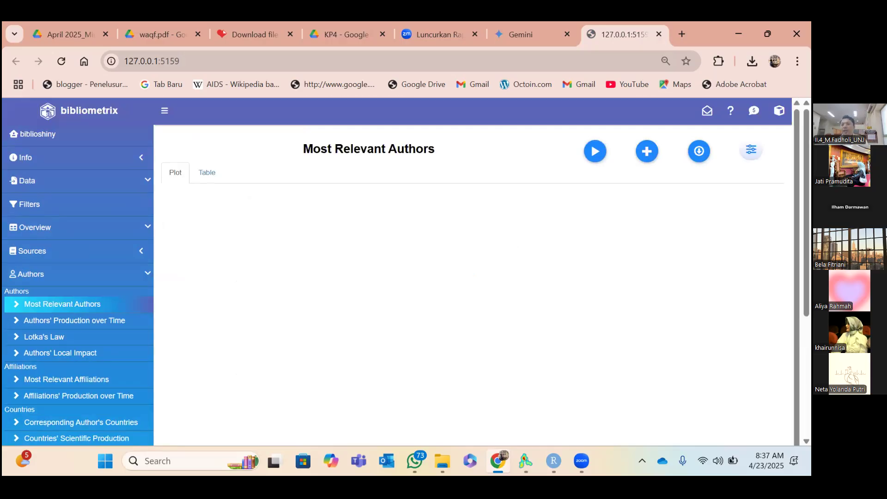
left_click(752, 149)
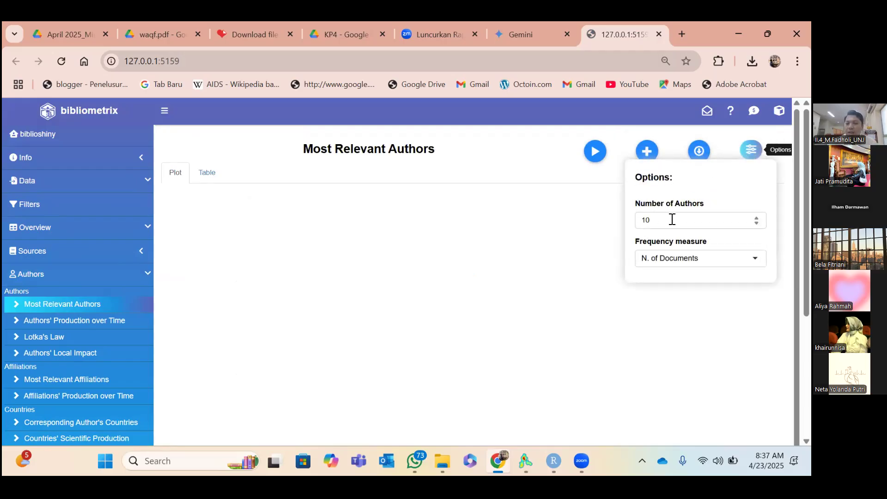
left_click(571, 252)
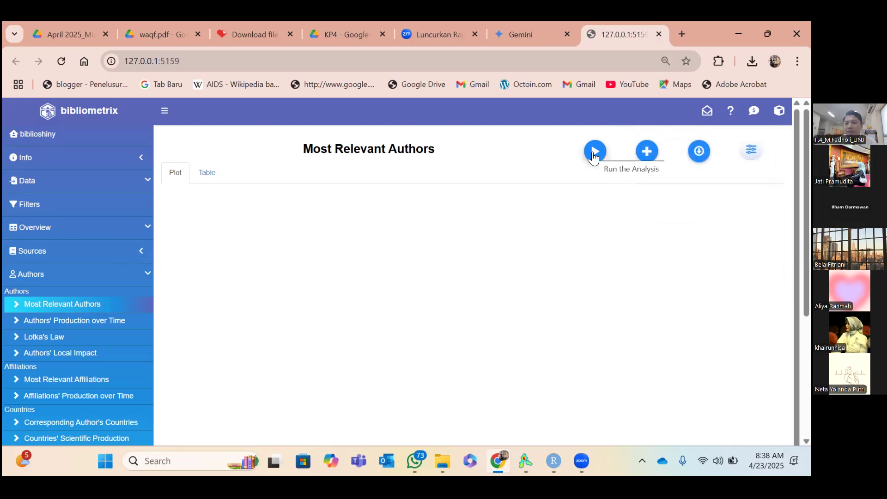
left_click(594, 157)
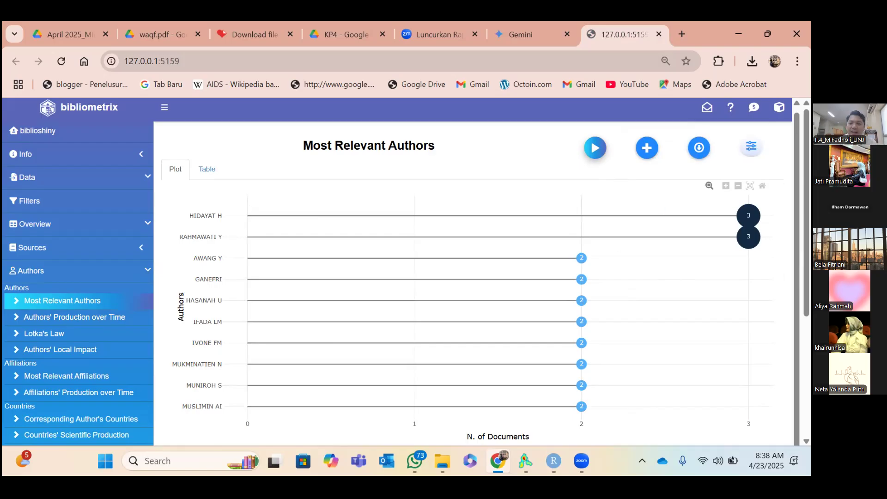
Examine the Most Relevant Authors results as a plot and as a table.
mouse_move(251, 249)
scroll(268, 342, "down", 2)
scroll(268, 342, "up", 3)
scroll(267, 346, "down", 2)
scroll(268, 346, "up", 1)
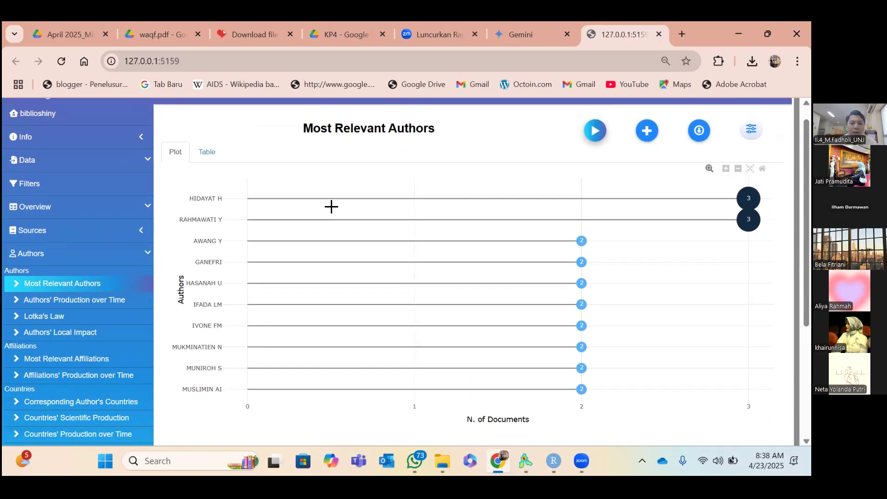
left_click(208, 153)
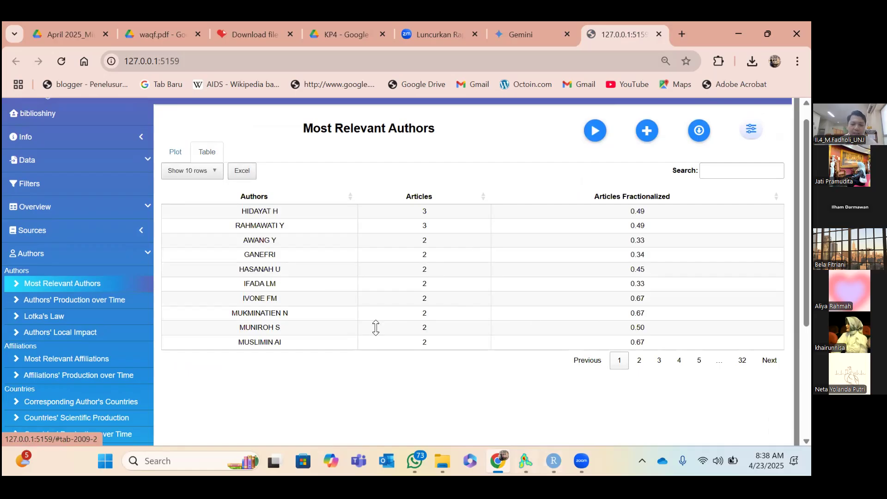
Look at Fig. 3, Most relevant authors, in waqf.pdf, and return to biblioshiny to compare it with the Most Relevant Authors plot.
left_click(157, 28)
scroll(366, 254, "down", 15)
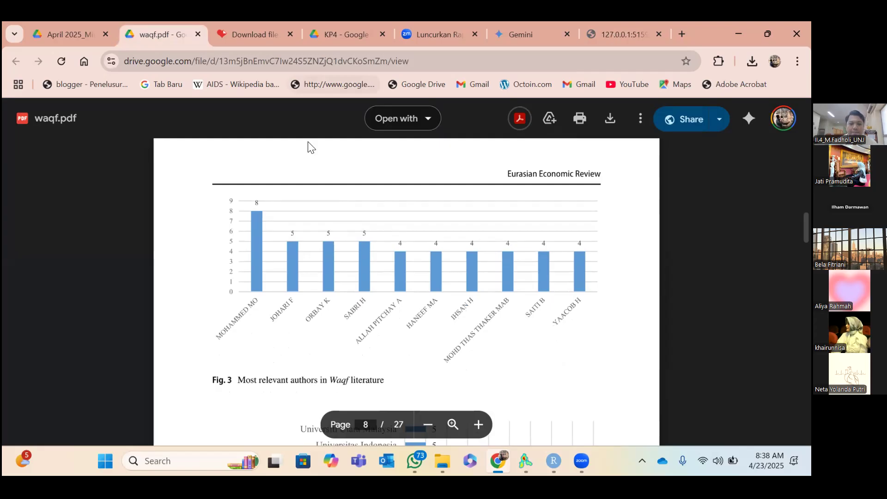
key("ctrl+9")
left_click(172, 152)
scroll(356, 358, "down", 2)
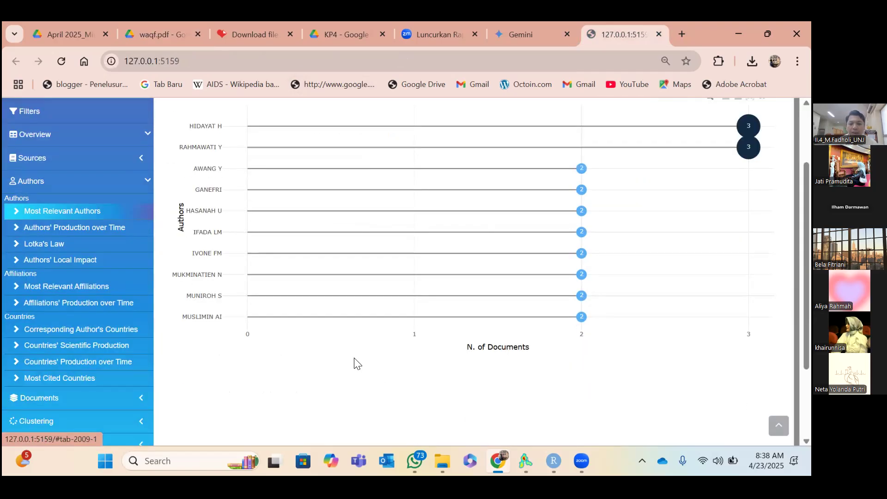
scroll(357, 364, "up", 2)
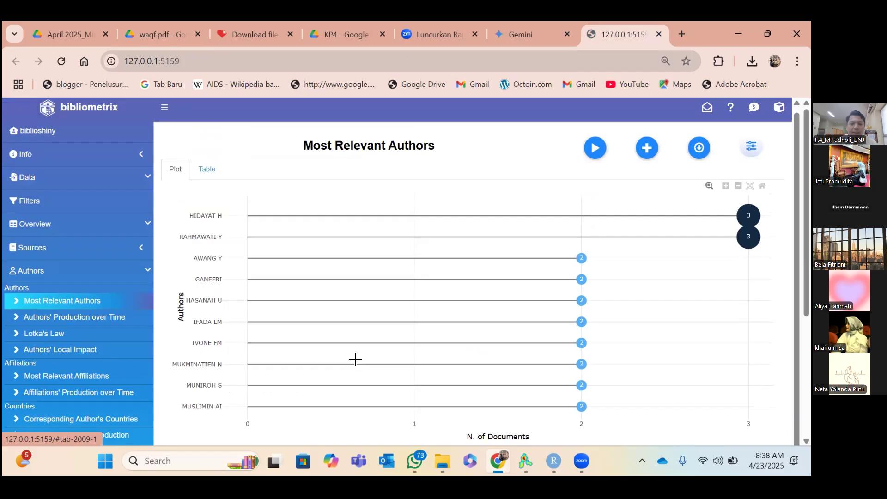
scroll(80, 328, "down", 1)
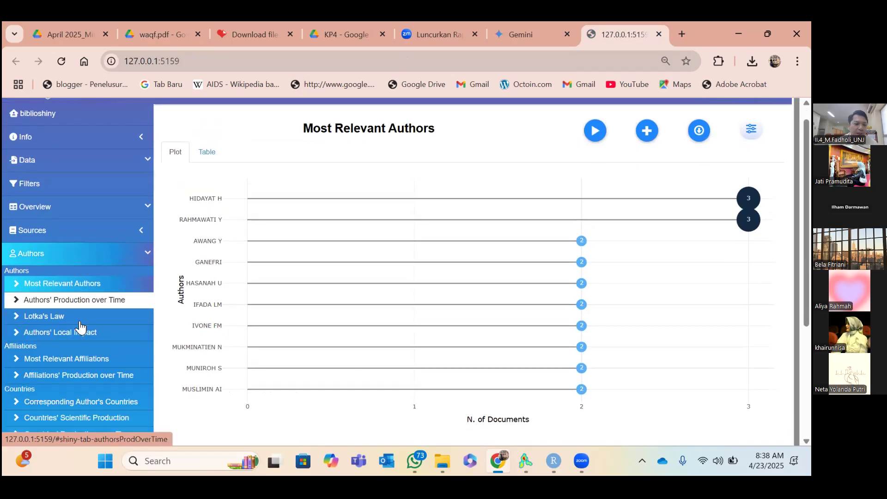
Open Lotka's Law, and switch to waqf.pdf to look through its figures and citation tables up to Table 6, Authors' impact.
left_click(49, 281)
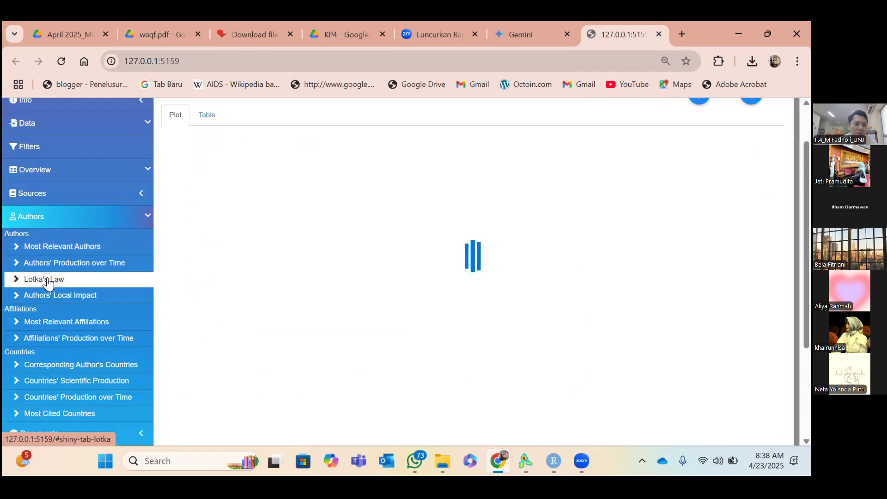
left_click(149, 32)
scroll(308, 225, "down", 15)
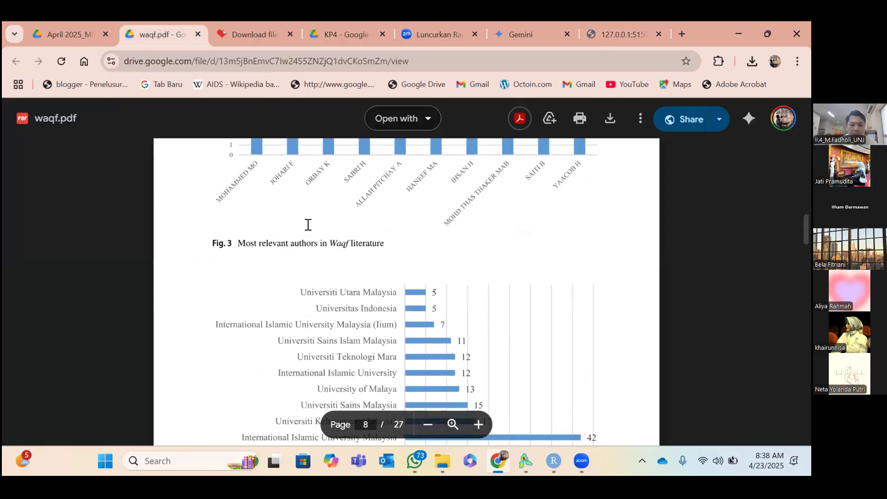
scroll(308, 225, "down", 15)
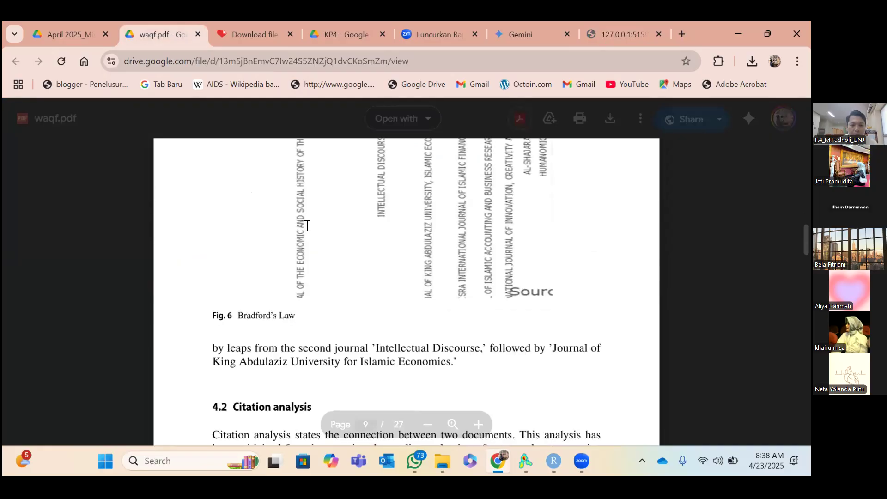
scroll(307, 225, "down", 5)
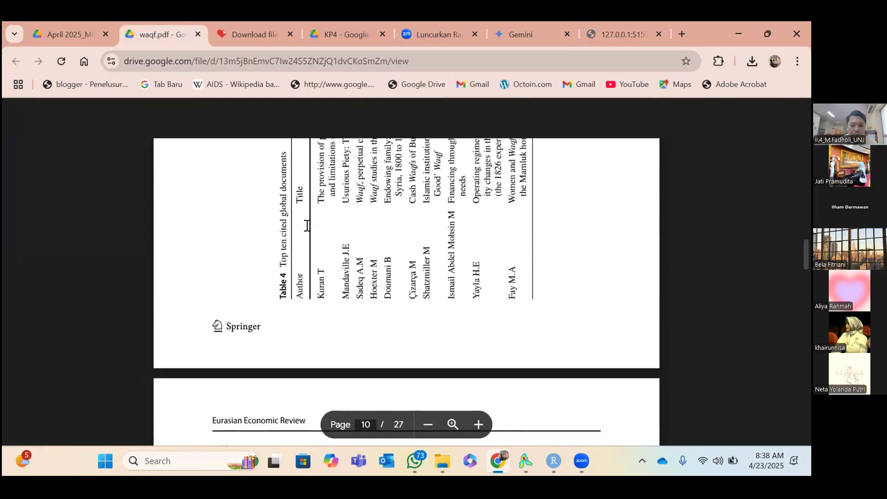
scroll(284, 240, "up", 2)
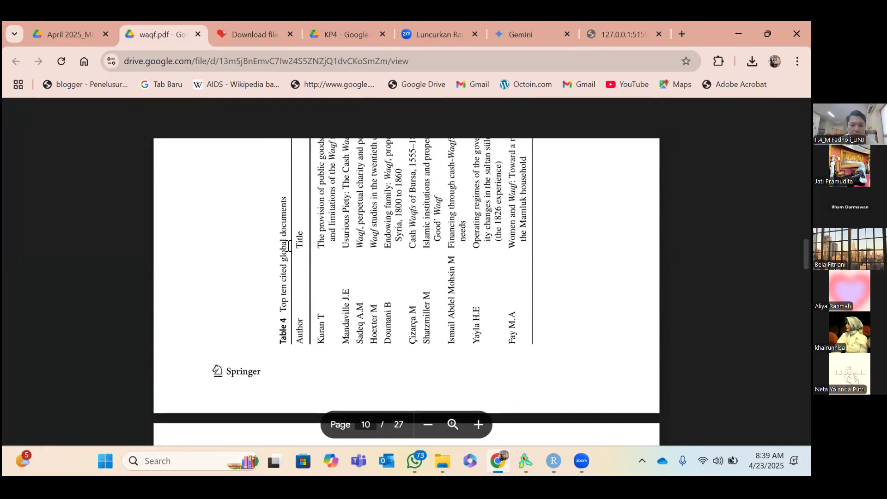
scroll(296, 269, "down", 5)
scroll(296, 269, "down", 2)
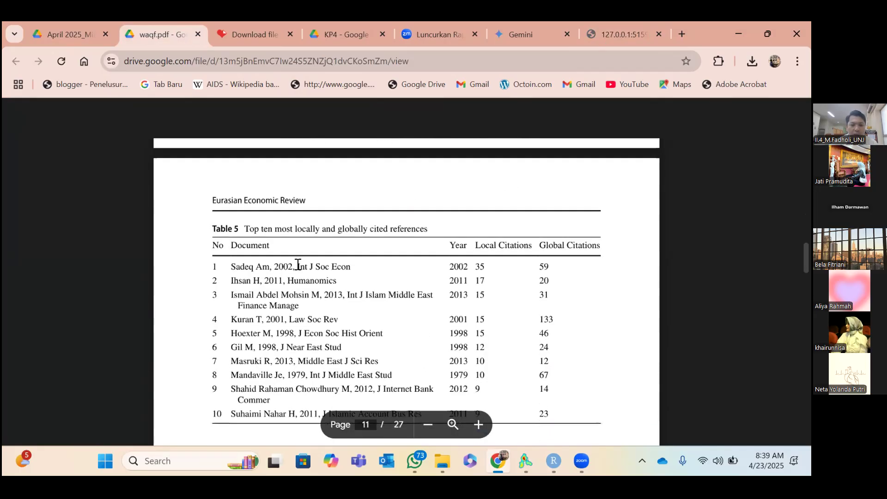
scroll(298, 264, "down", 1)
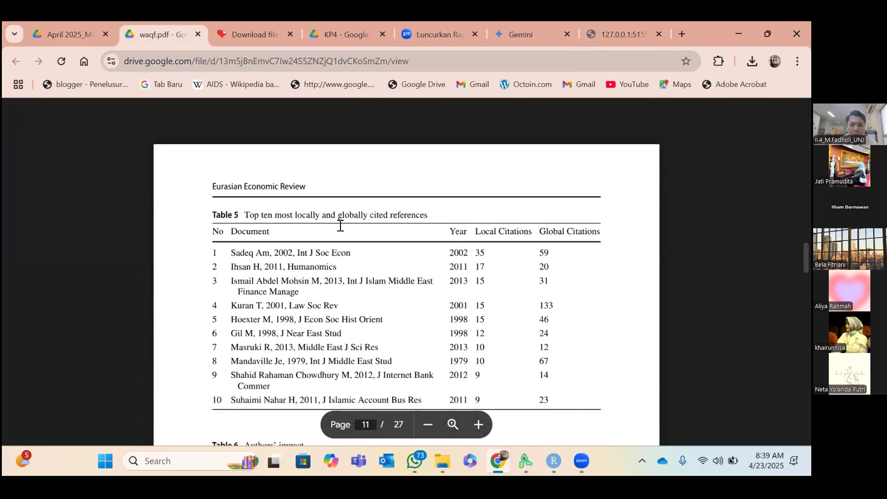
scroll(340, 225, "down", 5)
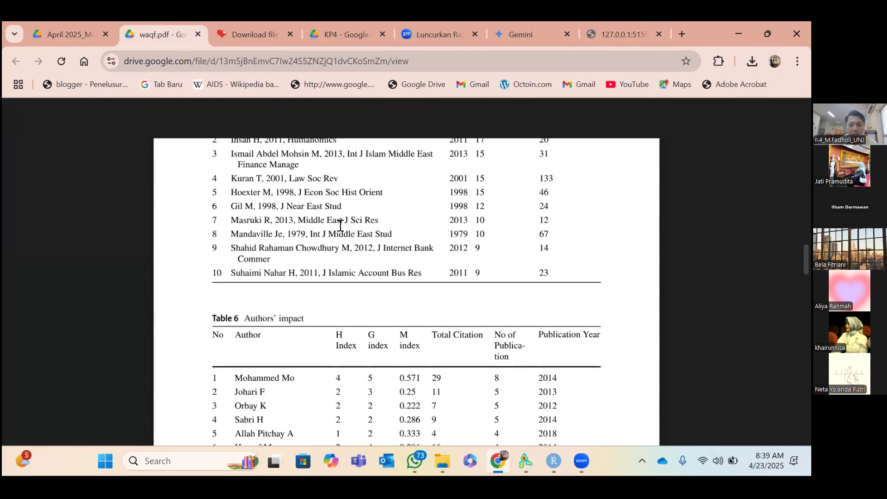
scroll(305, 226, "down", 2)
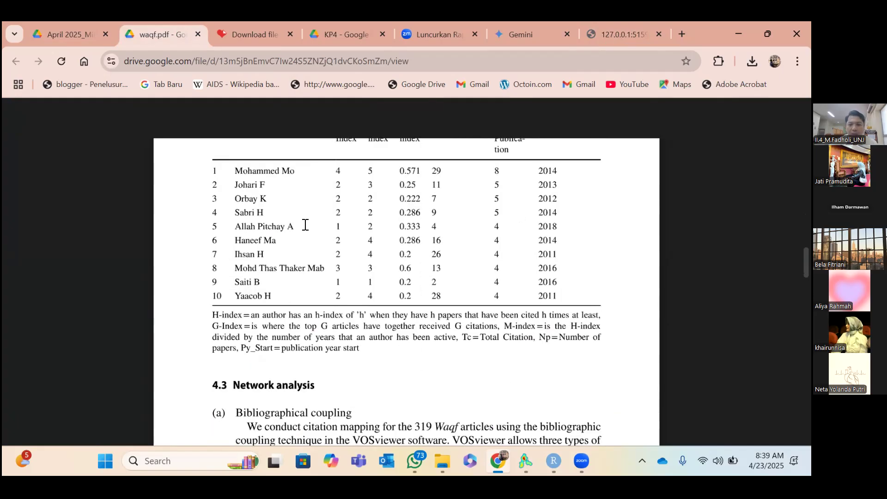
Look through waqf.pdf past Table 6 and the Network analysis section to Fig. 7, Bibliographic coupling of 319 Waqf articles.
scroll(305, 225, "up", 1)
scroll(305, 225, "down", 3)
scroll(305, 225, "down", 15)
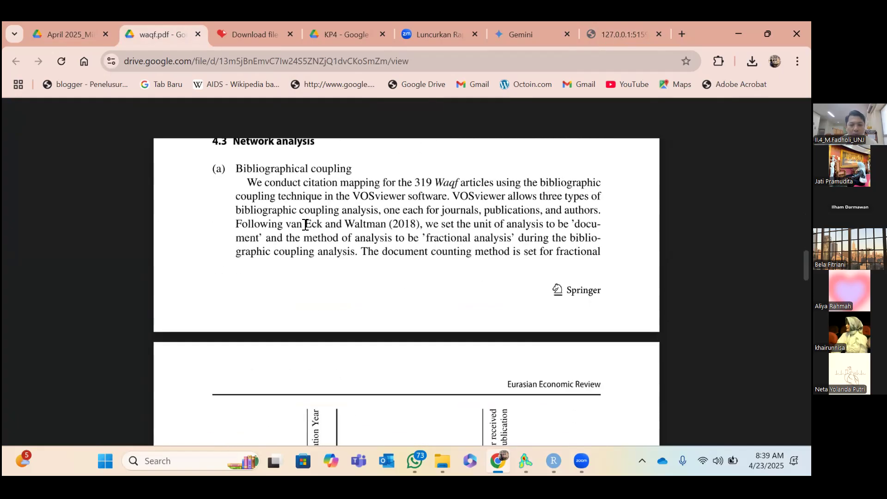
scroll(305, 225, "down", 3)
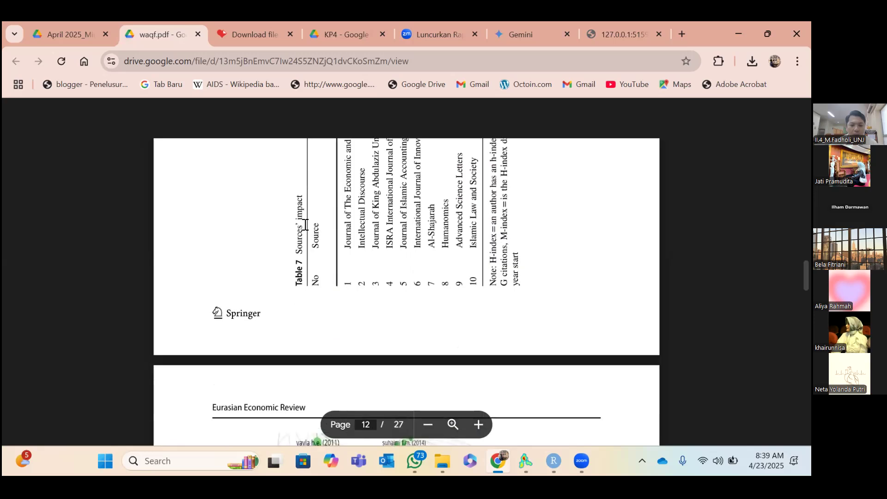
scroll(305, 226, "down", 3)
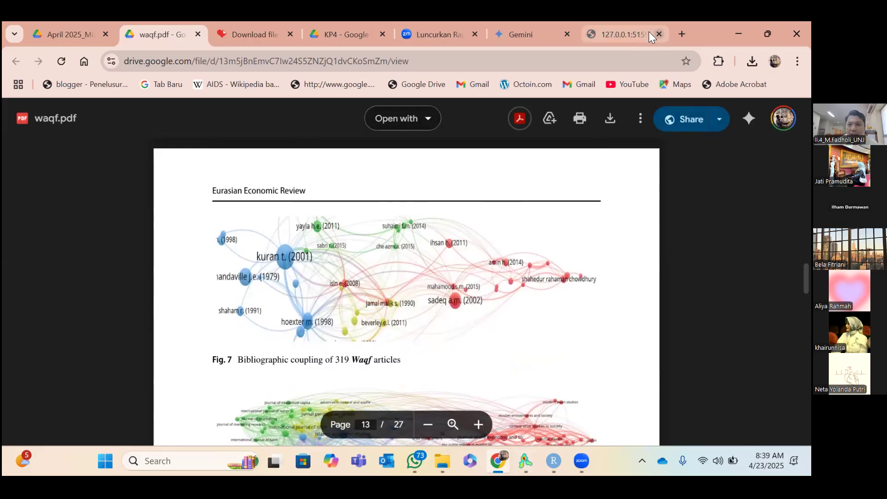
Return to biblioshiny, check back against Fig. 7 in waqf.pdf, and open the Clustering by Coupling analysis.
left_click(614, 34)
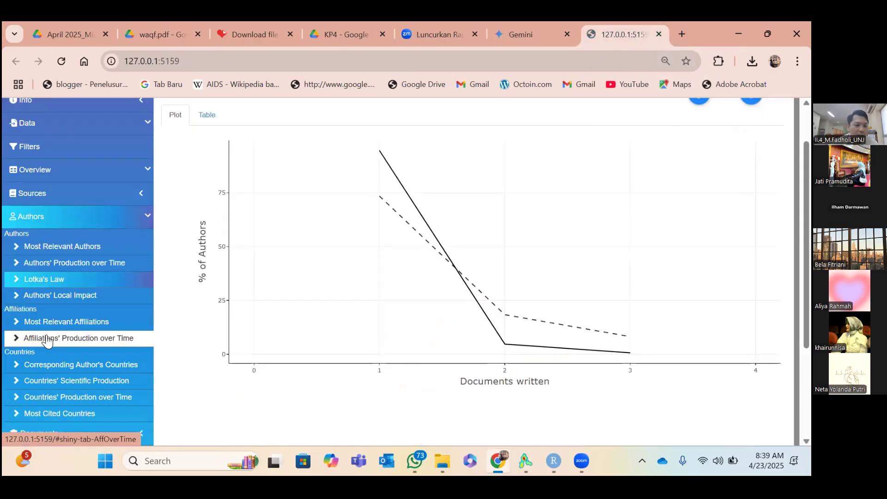
scroll(46, 341, "down", 1)
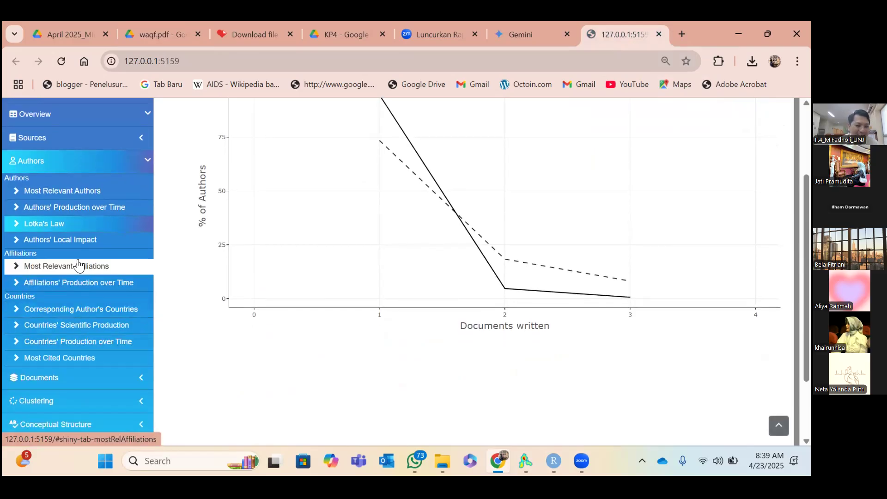
left_click(155, 34)
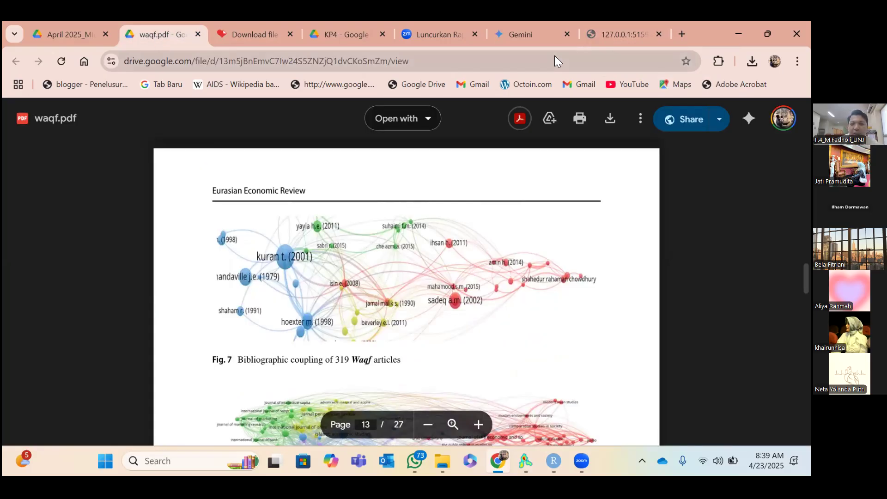
left_click(616, 34)
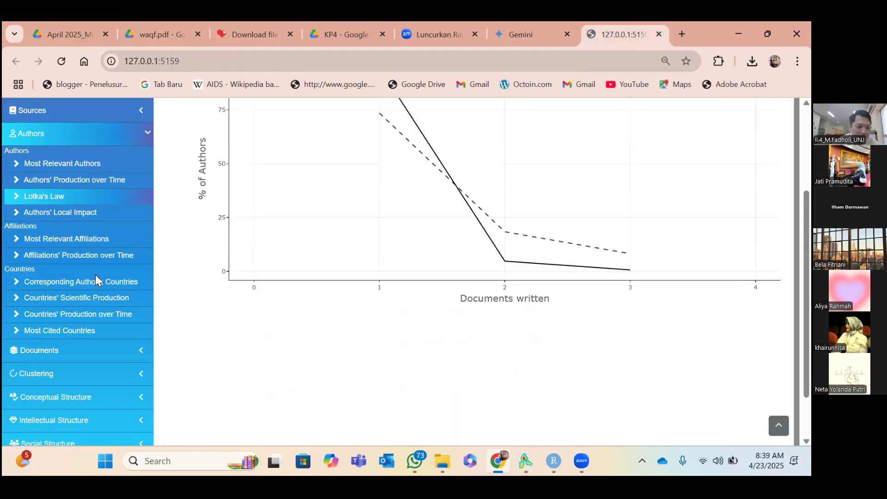
scroll(95, 275, "down", 1)
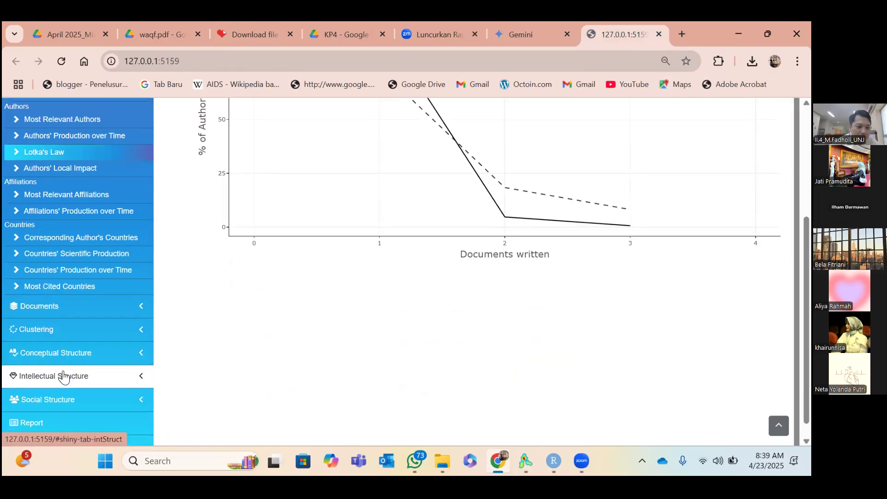
scroll(63, 378, "down", 1)
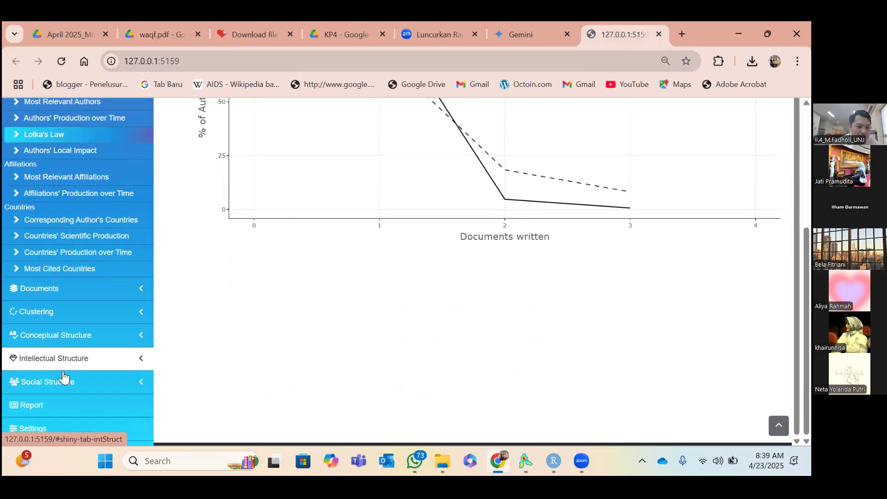
left_click(60, 320)
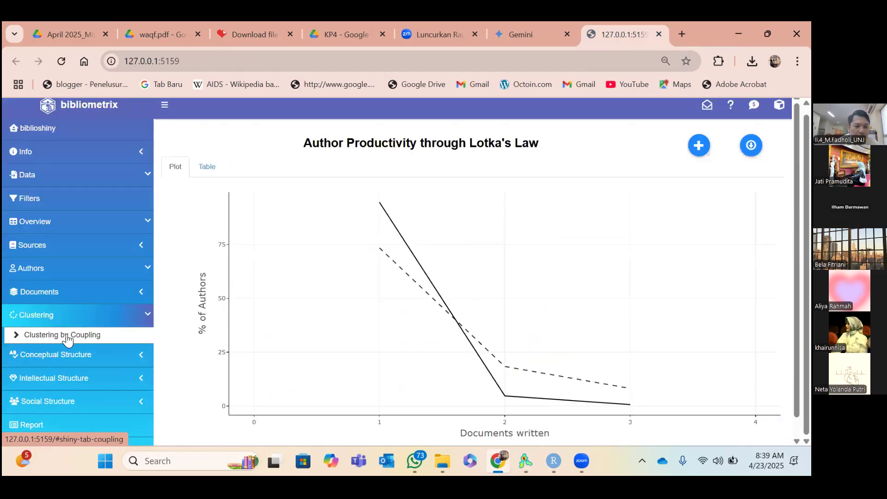
left_click(67, 336)
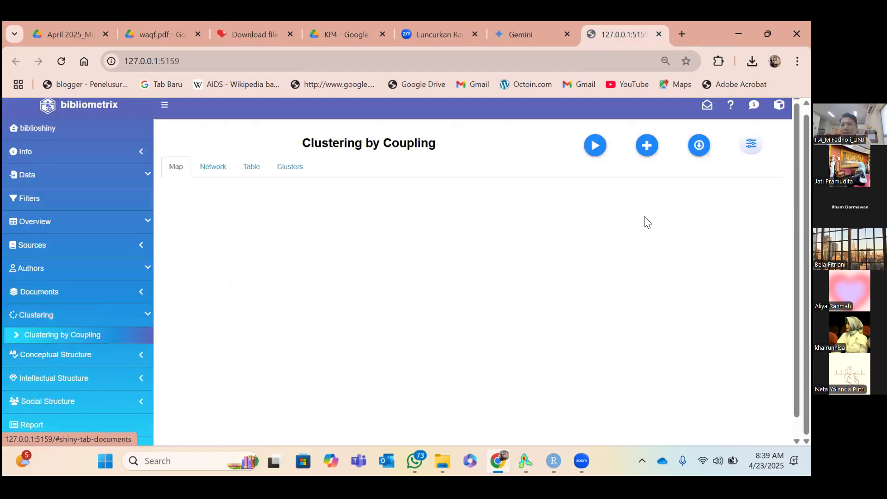
Set cluster labeling to Authors' keywords and the unit of analysis to Authors, and run the coupling analysis.
left_click(751, 145)
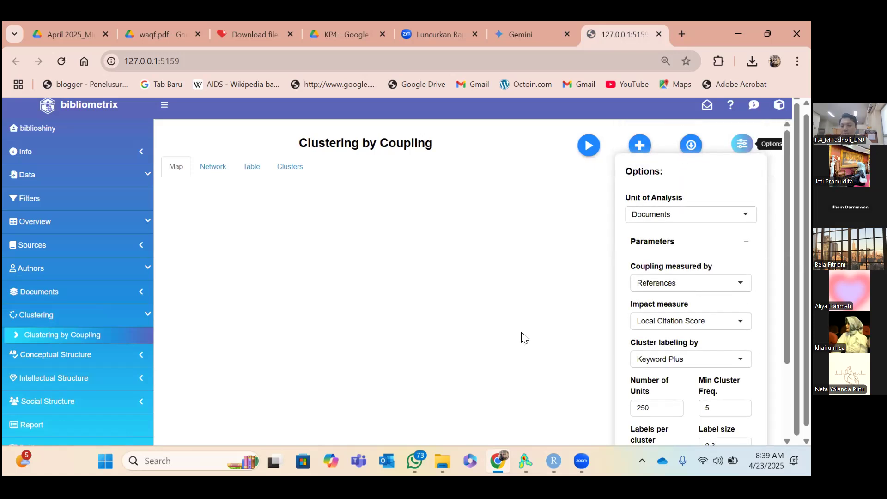
left_click(704, 363)
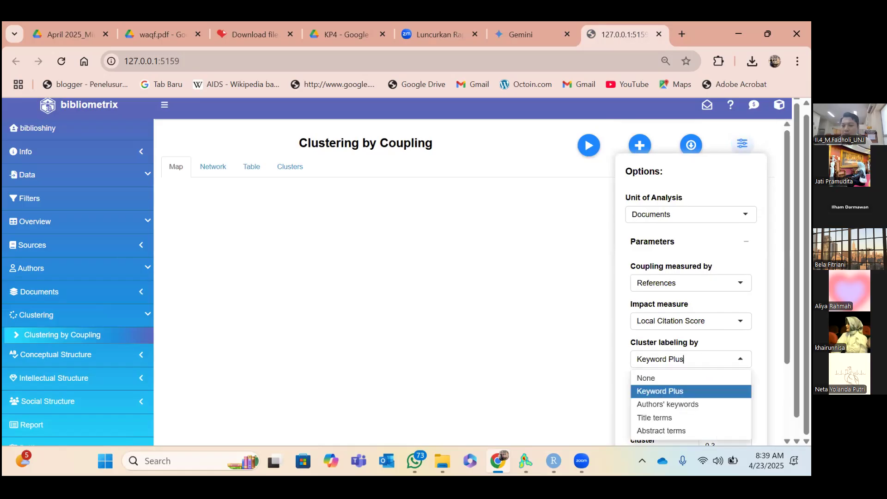
left_click(685, 404)
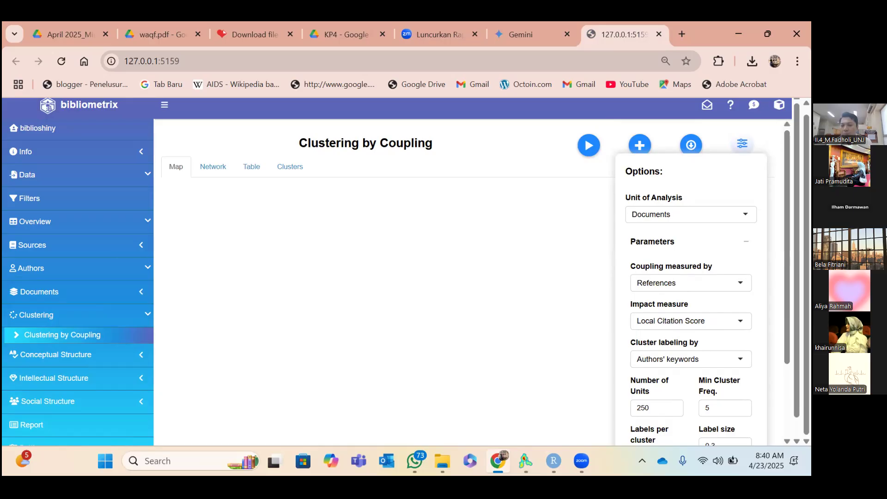
left_click(684, 214)
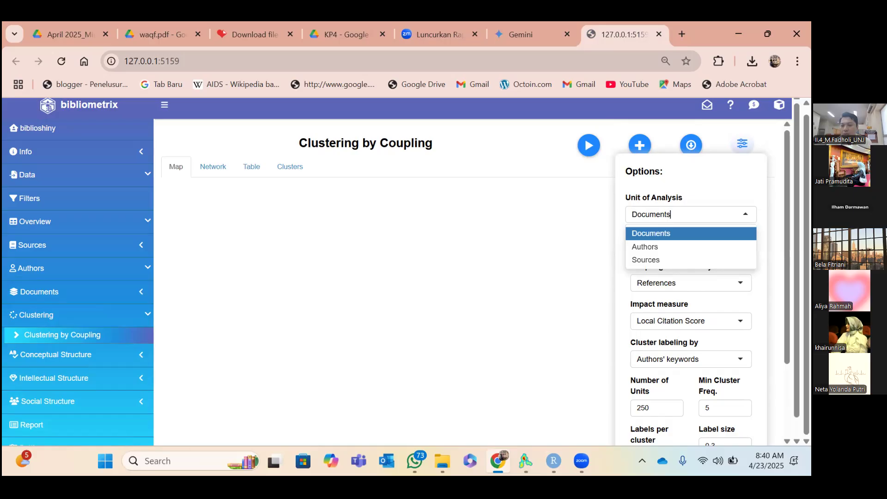
left_click(666, 250)
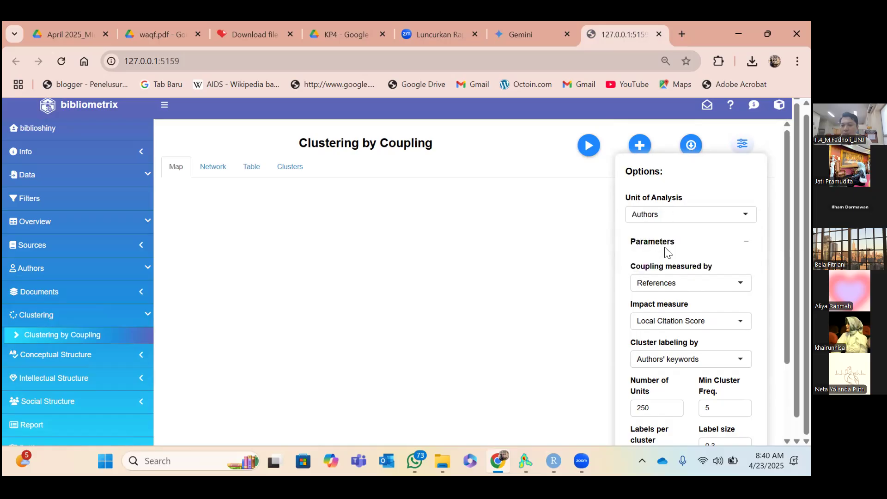
left_click(559, 245)
left_click(596, 146)
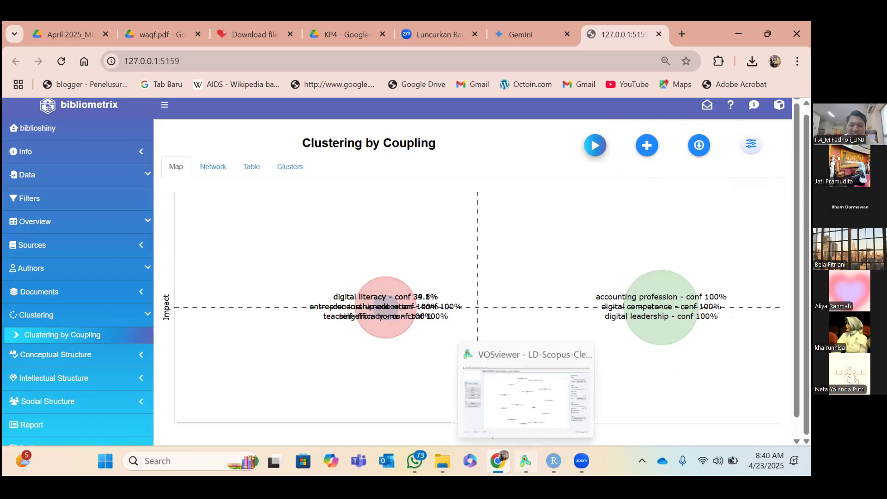
Switch to VOSviewer and set up a bibliographic map from LD-Scopus-Clean-csv (1).csv, using co-occurrence of author keywords with full counting.
left_click(526, 461)
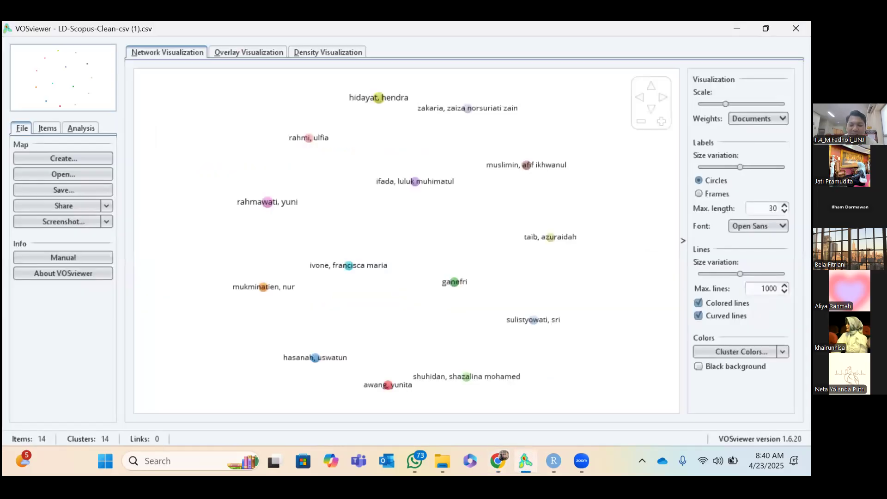
left_click(64, 158)
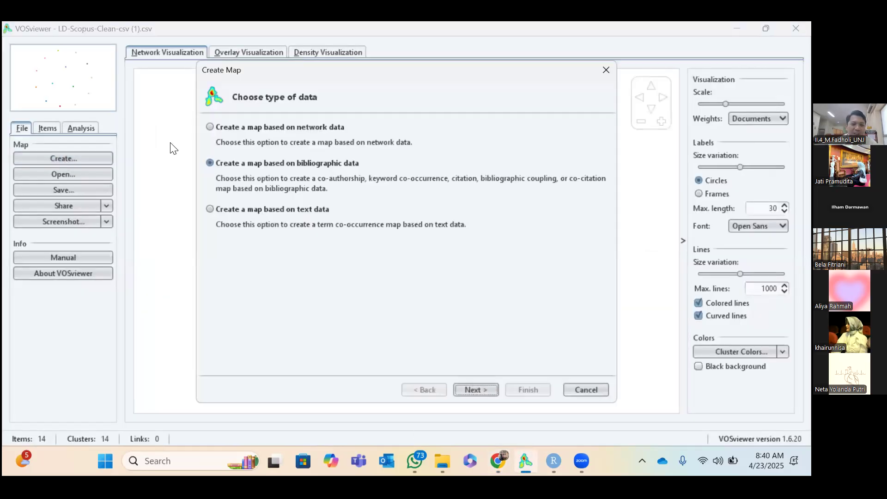
left_click(485, 390)
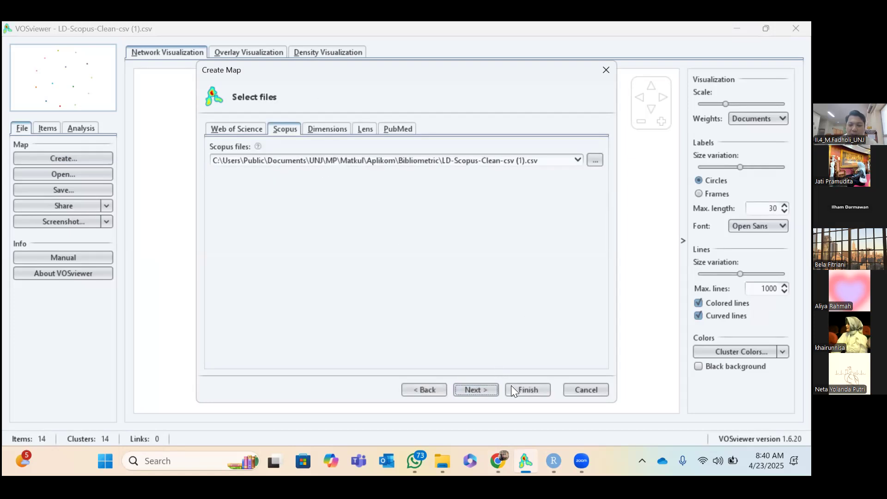
left_click(475, 391)
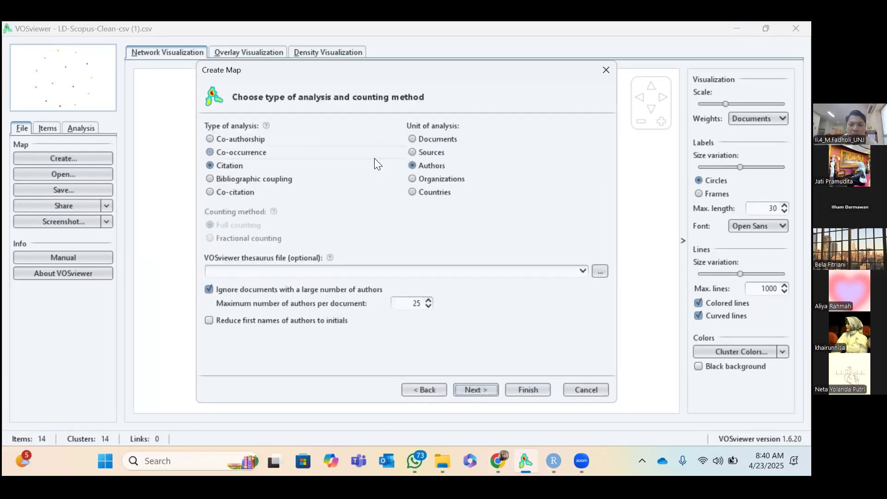
left_click(376, 157)
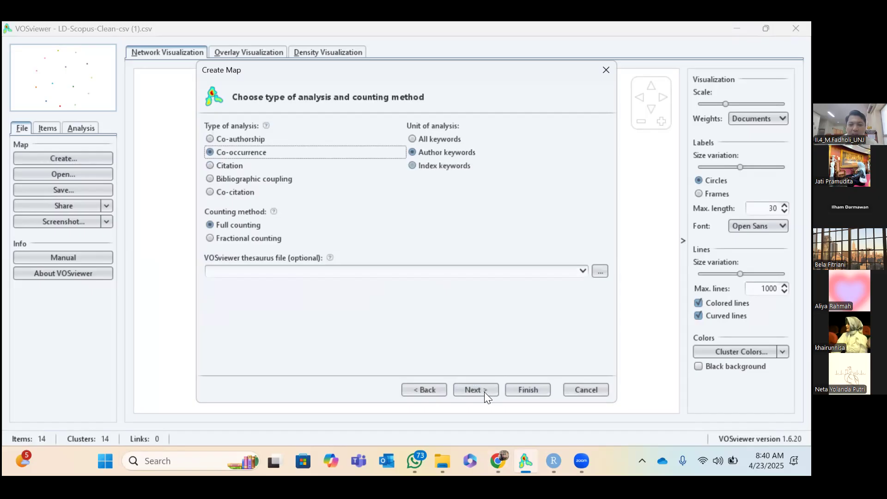
key("Return")
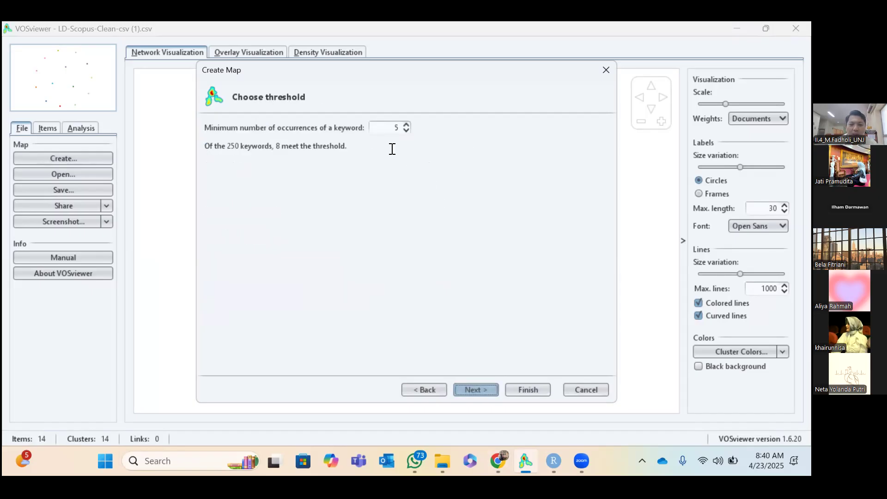
Set the minimum number of keyword occurrences to 3, check the selected keywords, and generate the co-occurrence map.
left_click(406, 131)
left_click(405, 131)
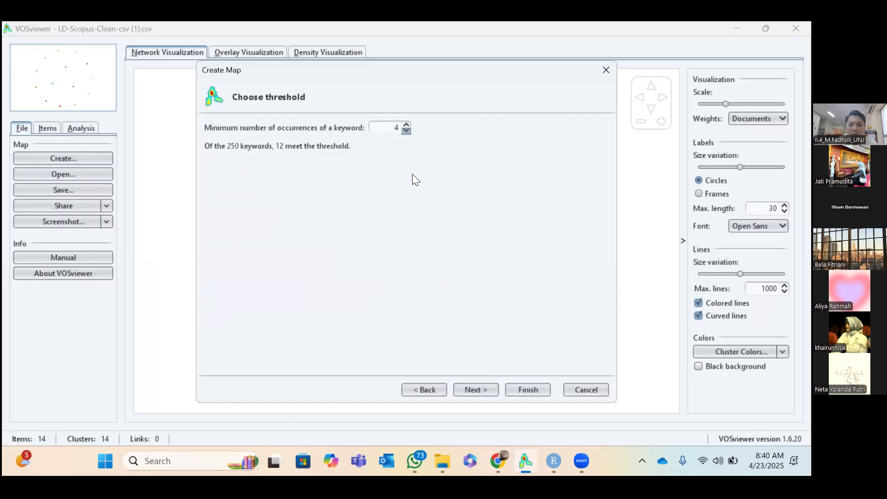
left_click(475, 389)
left_click(474, 389)
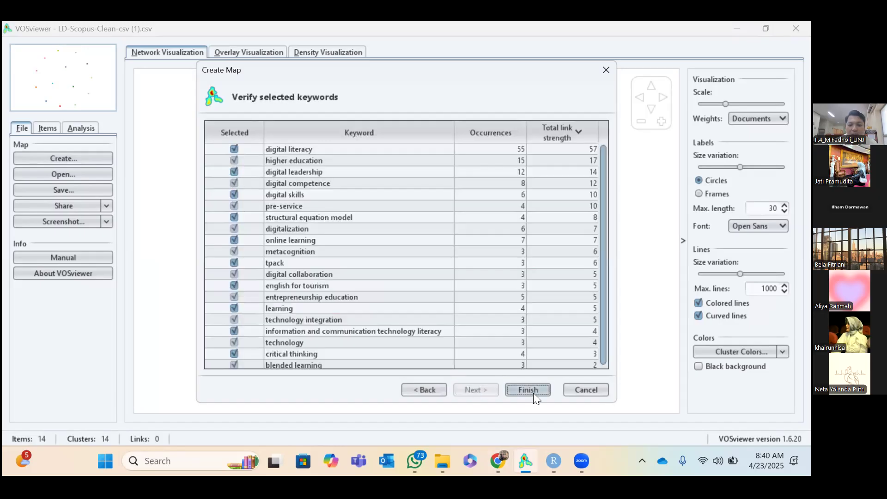
right_click(352, 150)
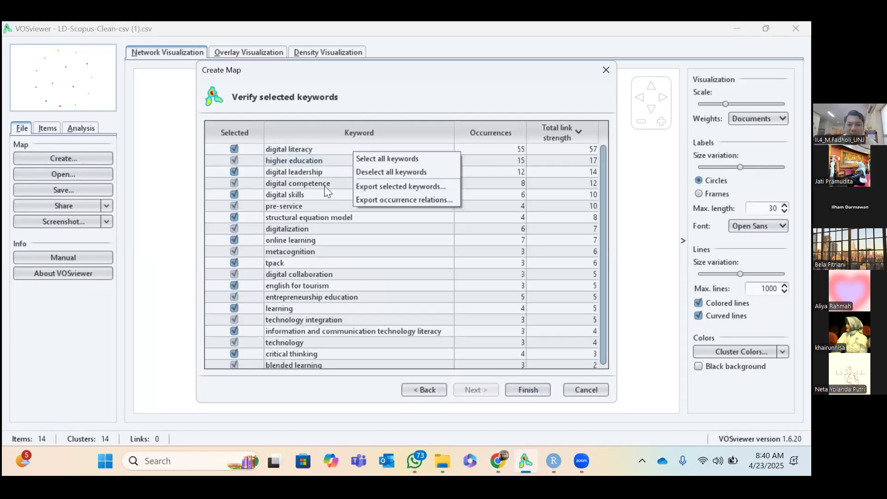
left_click(526, 389)
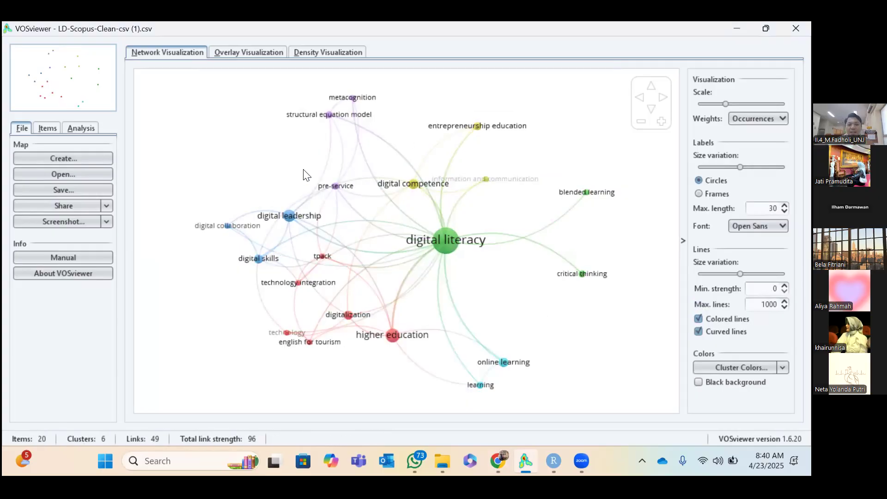
Switch back to biblioshiny, set the unit of analysis for Clustering by Coupling to Documents, and rerun it.
mouse_move(498, 461)
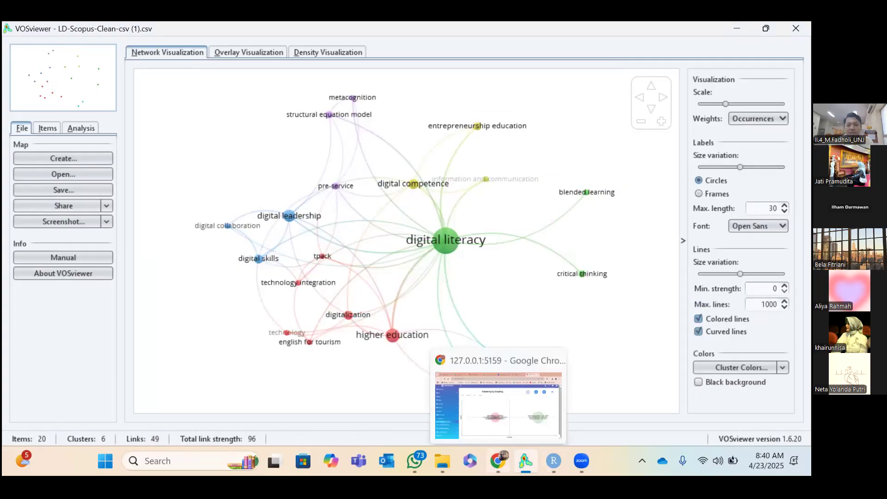
left_click(496, 402)
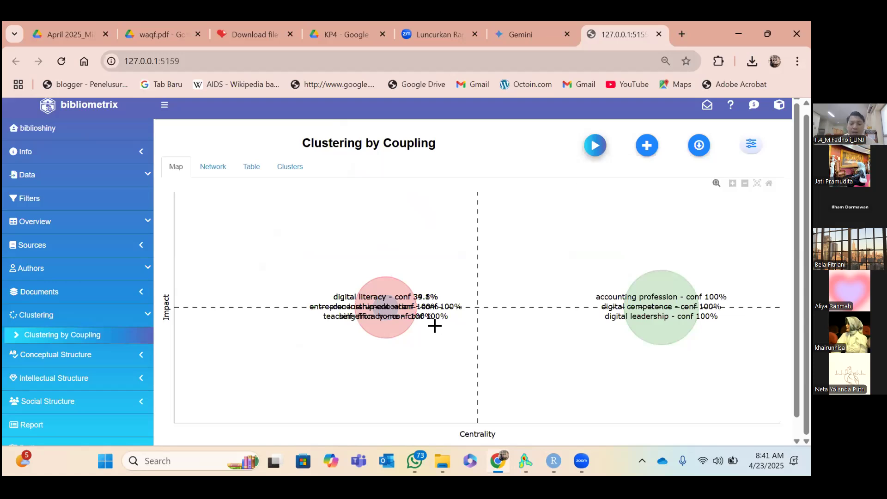
left_click(751, 144)
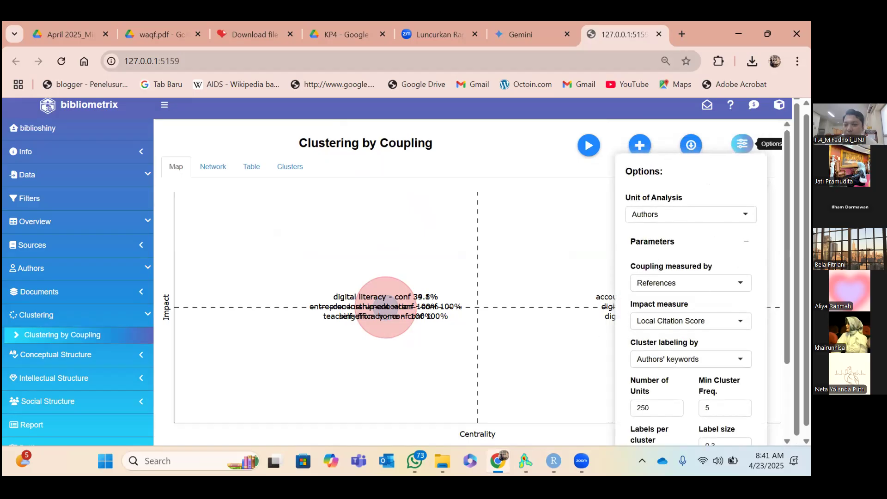
left_click(665, 214)
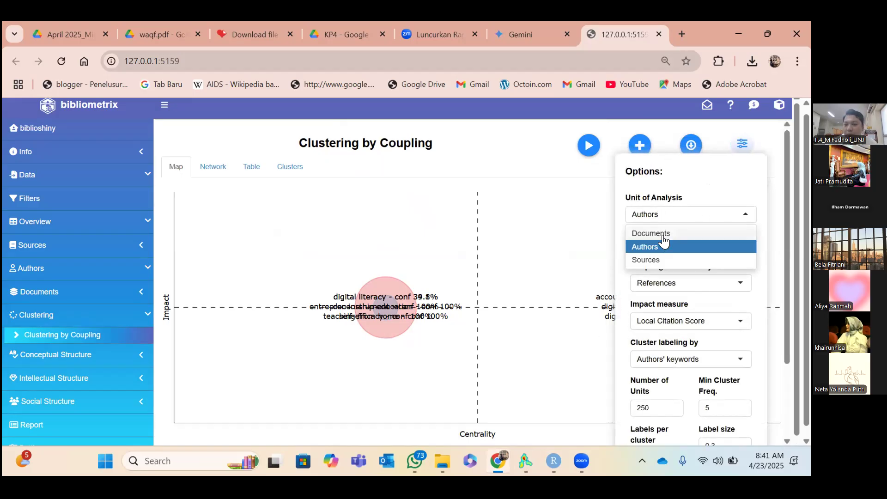
left_click(665, 235)
left_click(589, 146)
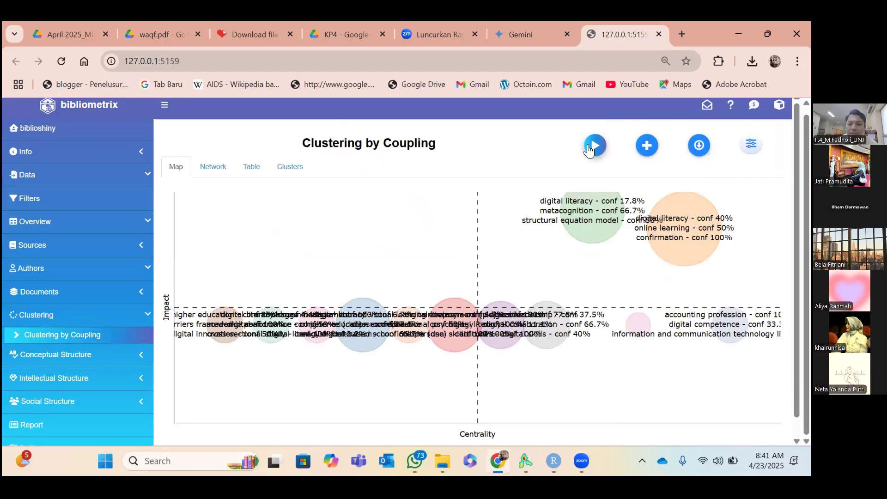
Examine the document coupling results as a table and as a network.
scroll(369, 356, "up", 1)
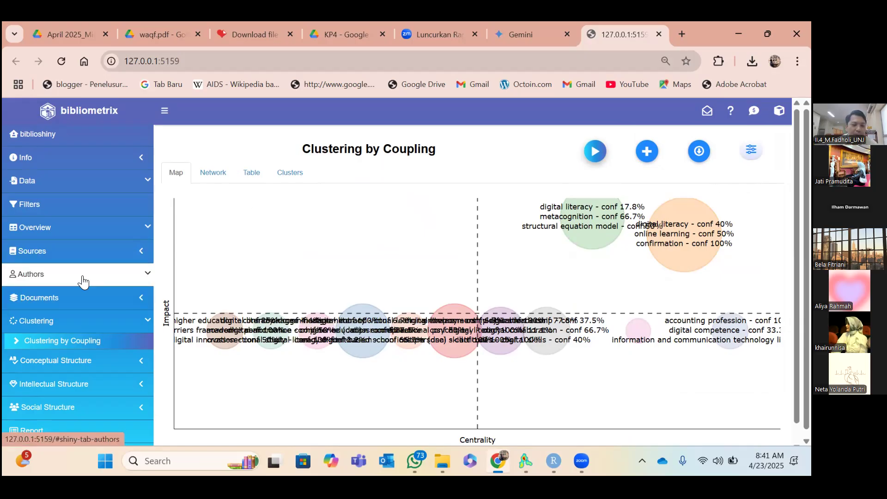
left_click(255, 174)
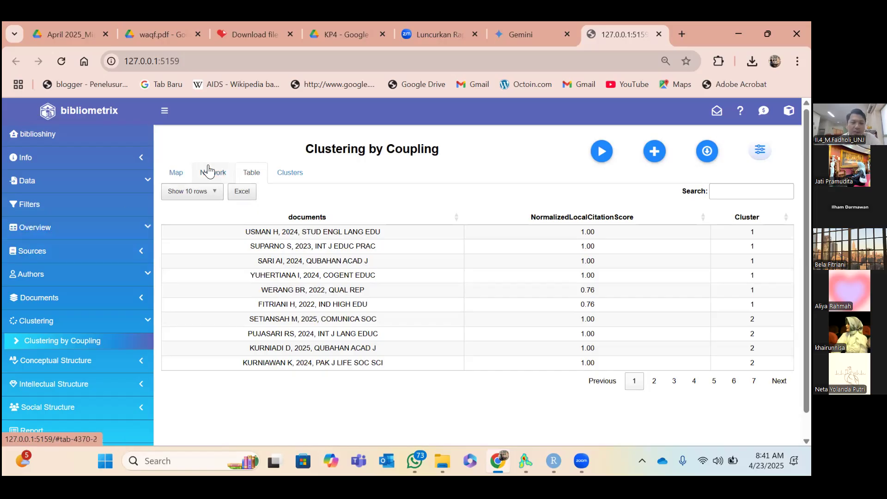
left_click(214, 178)
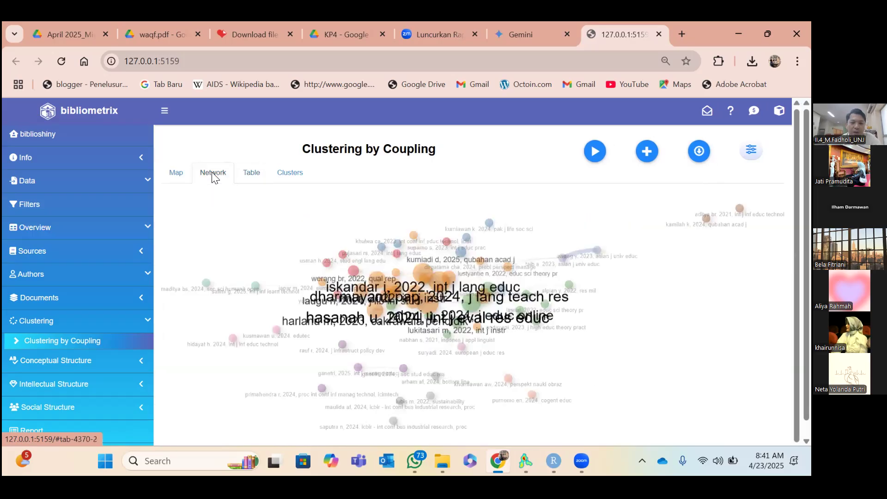
Inspect the document coupling network more closely and from farther out.
scroll(394, 228, "down", 3)
scroll(394, 227, "up", 5)
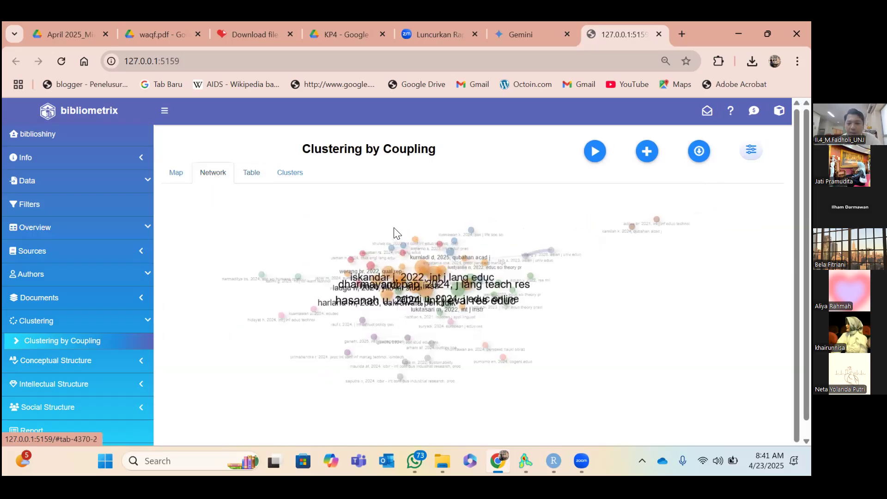
scroll(420, 251, "down", 3)
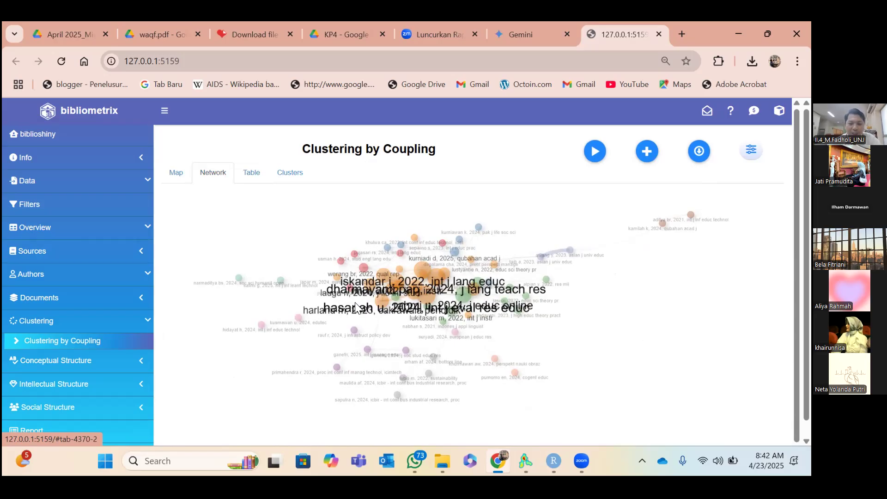
Generate a WordCloud of the documents' words, using Author's keywords as the field and 50 words.
scroll(130, 358, "down", 1)
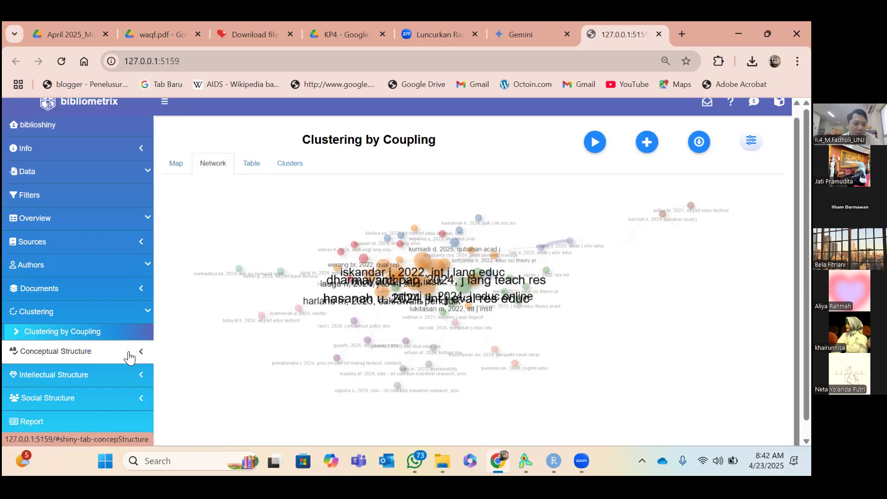
left_click(73, 290)
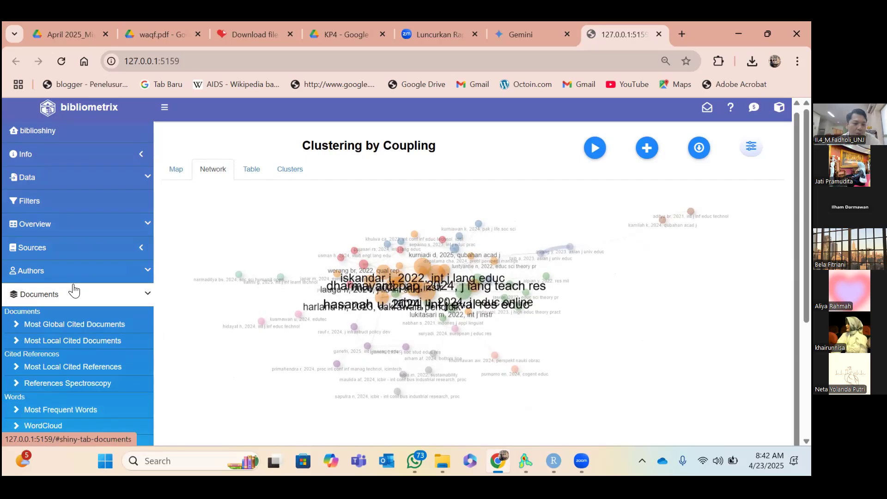
left_click(51, 432)
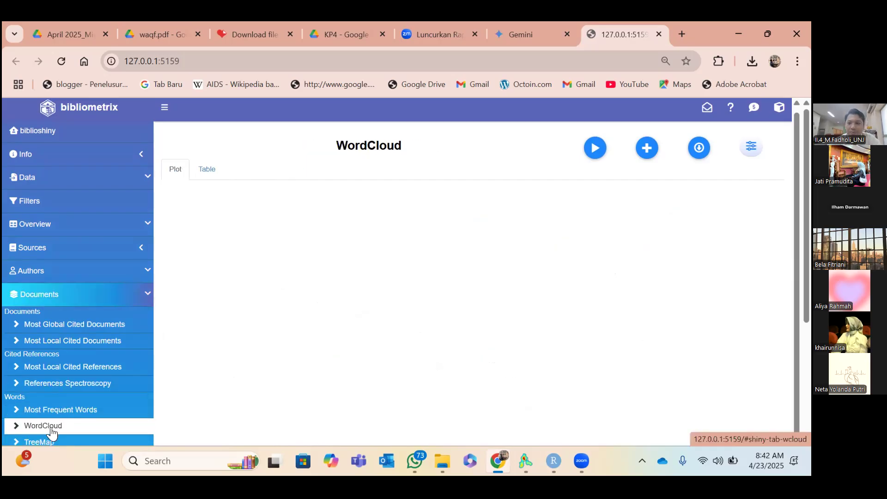
left_click(752, 147)
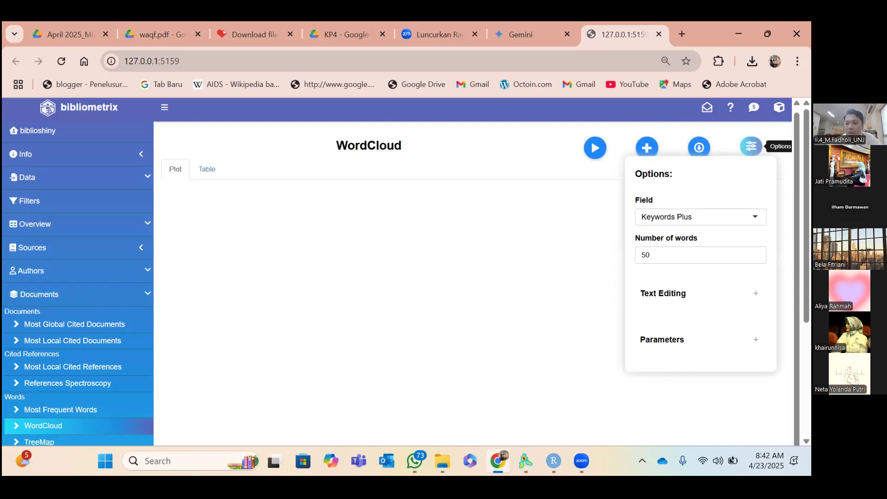
left_click(675, 217)
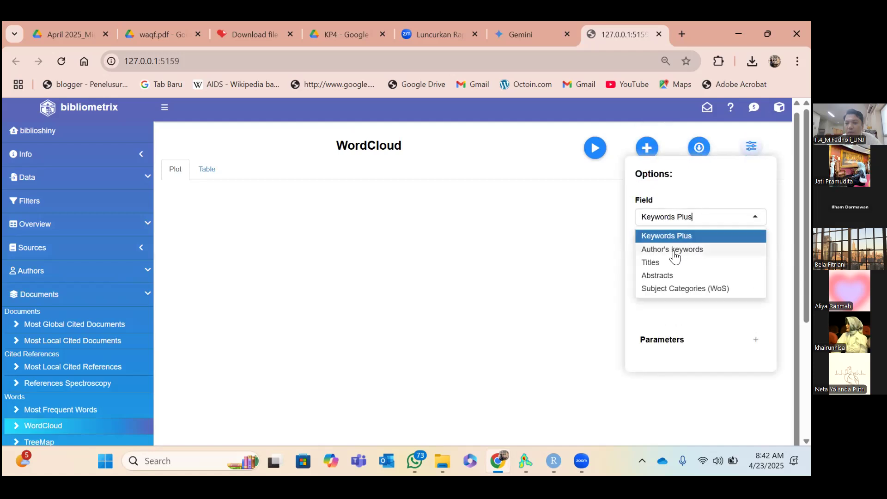
left_click(591, 255)
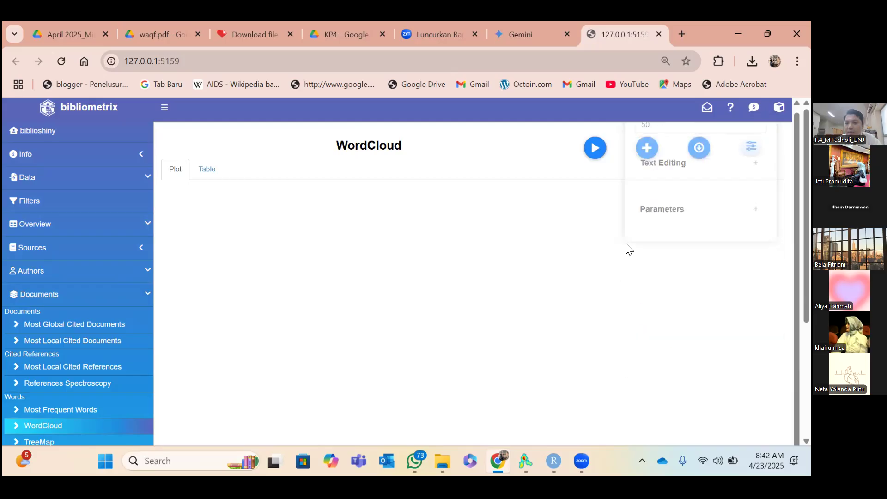
left_click(751, 146)
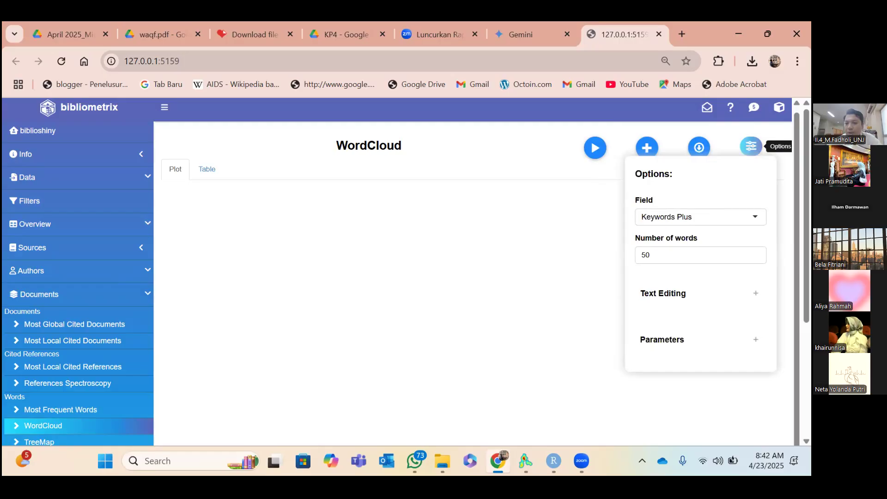
left_click(692, 217)
left_click(690, 250)
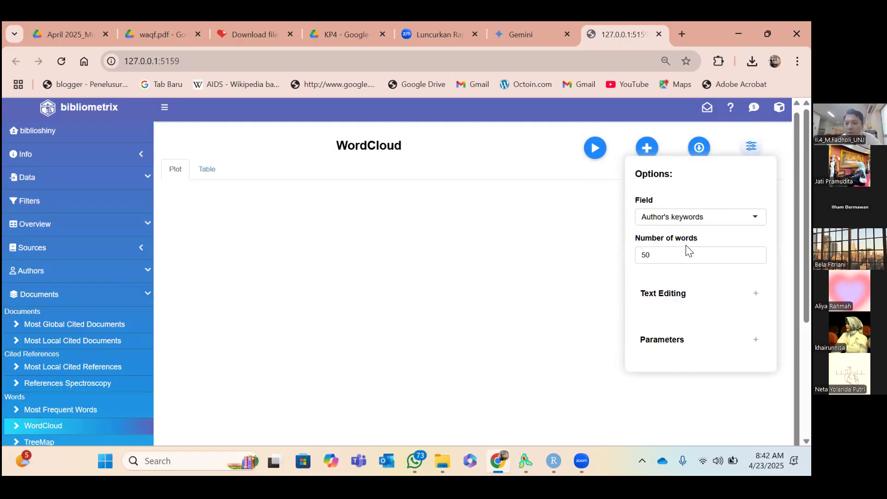
left_click(596, 148)
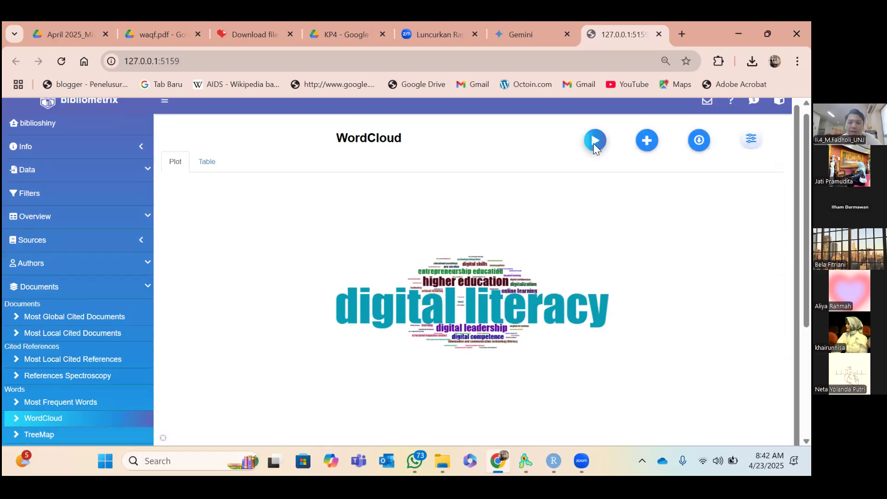
Examine the author-keyword word cloud and its table of term frequencies.
scroll(595, 149, "down", 2)
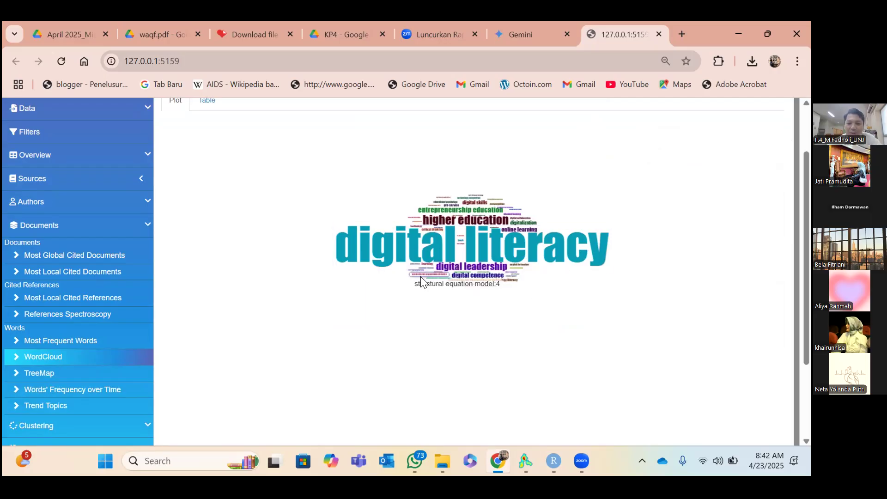
scroll(355, 138, "up", 1)
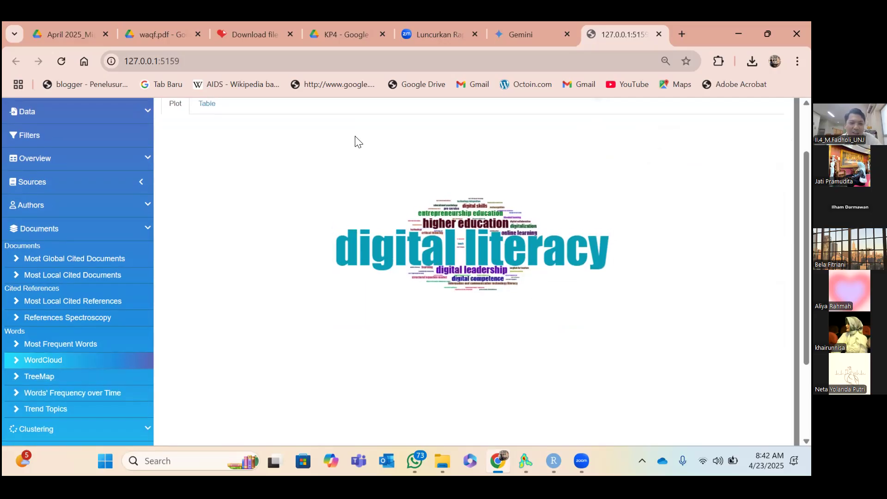
scroll(232, 170, "up", 2)
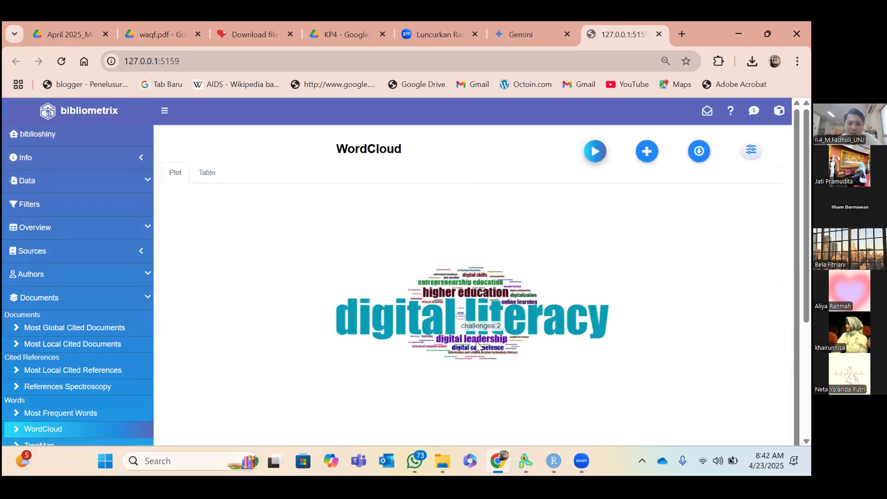
left_click(209, 177)
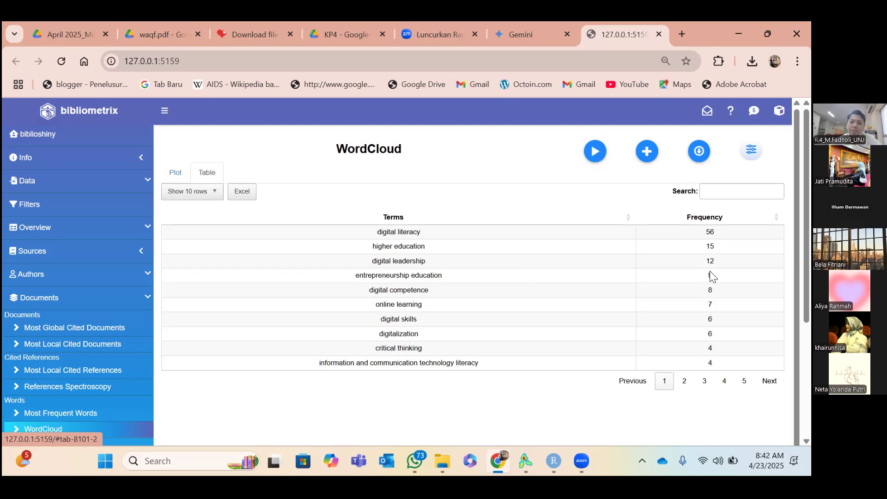
left_click(176, 173)
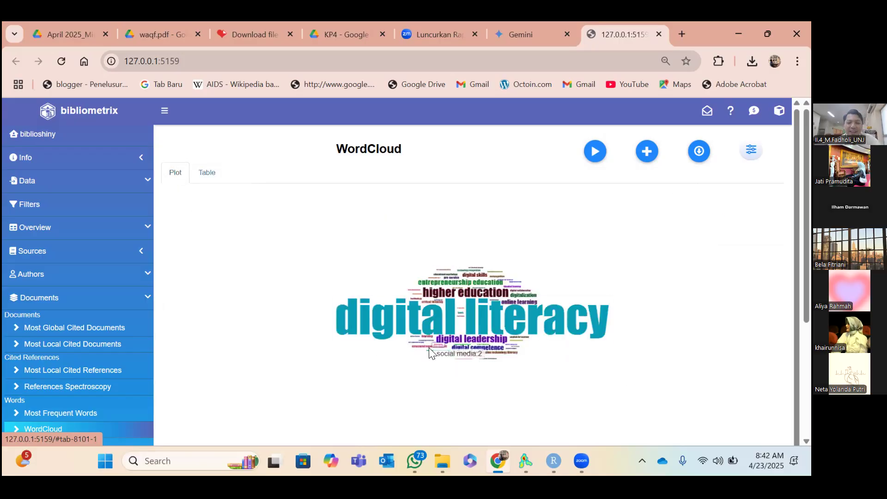
mouse_move(459, 299)
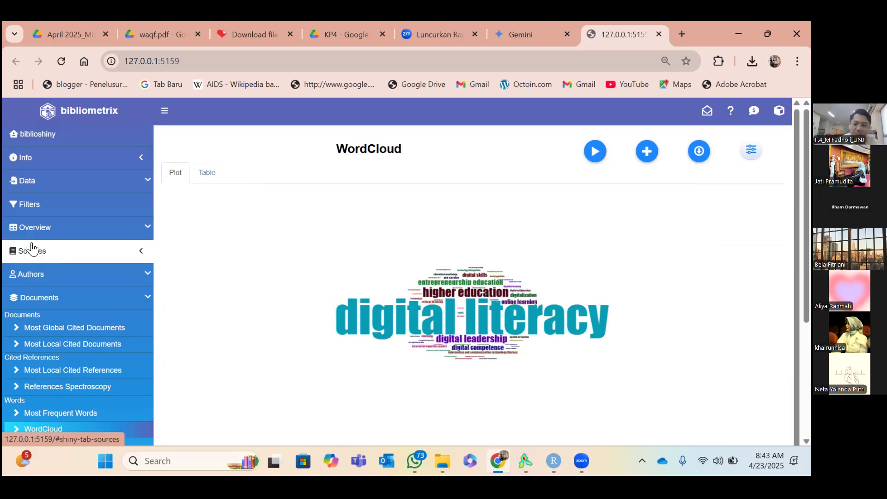
scroll(51, 316, "down", 1)
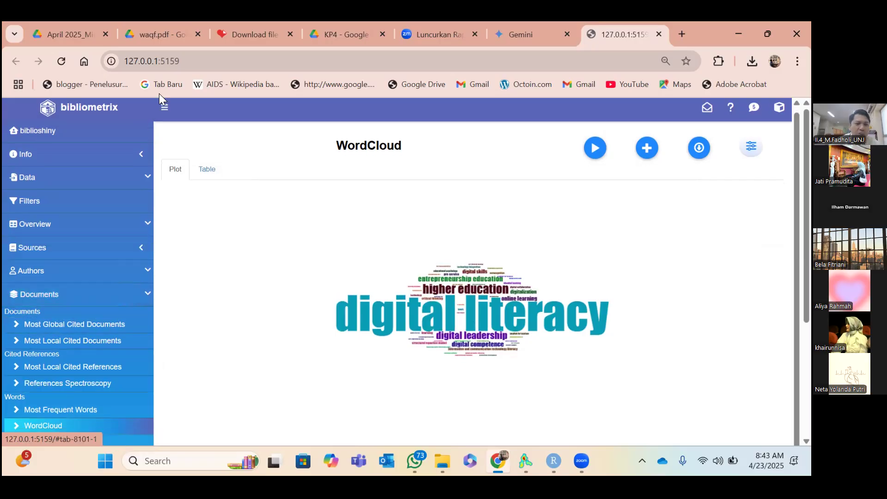
Switch to waqf.pdf and review the sources' impact figures in Table 7.
mouse_move(162, 34)
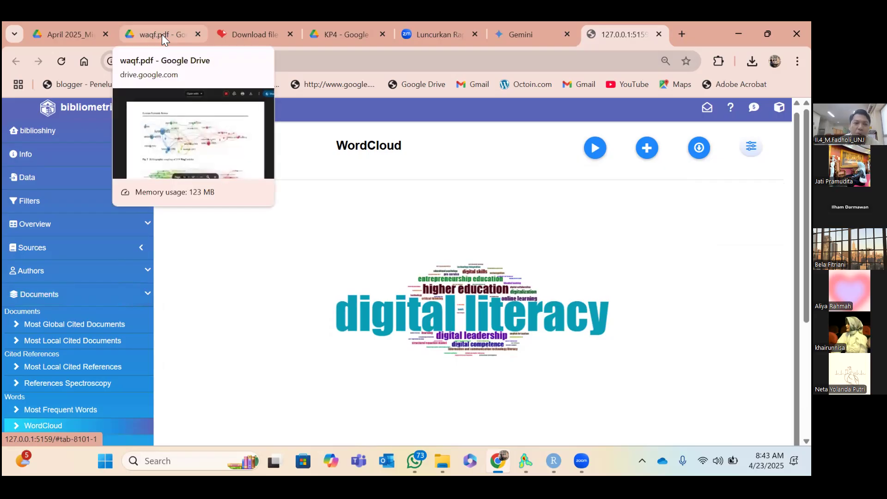
left_click(162, 34)
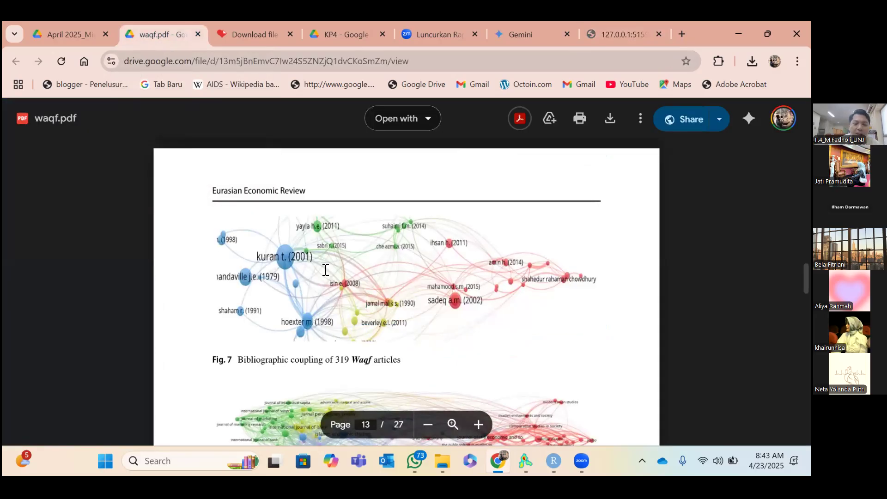
scroll(326, 270, "up", 1)
scroll(326, 270, "up", 4)
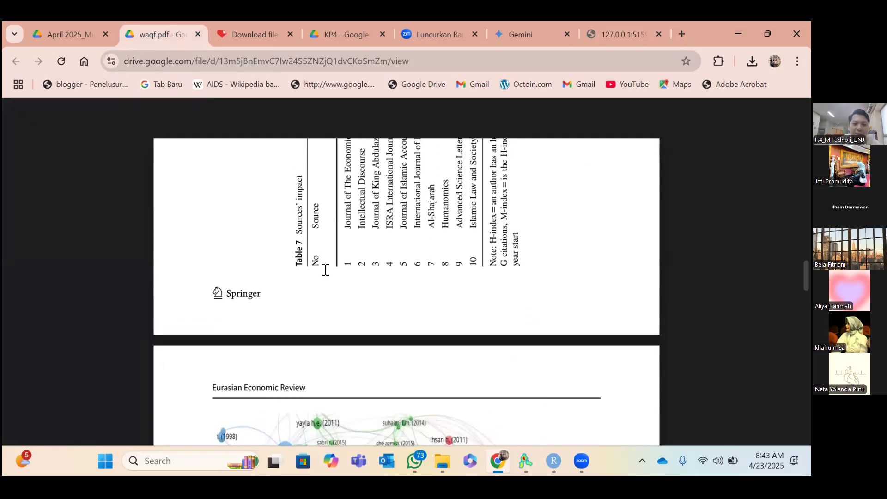
scroll(326, 270, "up", 6)
scroll(326, 270, "up", 1)
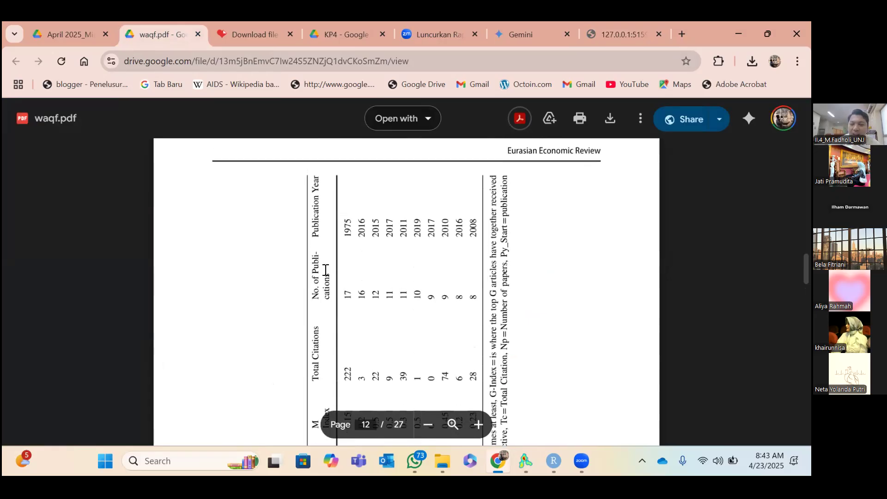
scroll(326, 270, "down", 10)
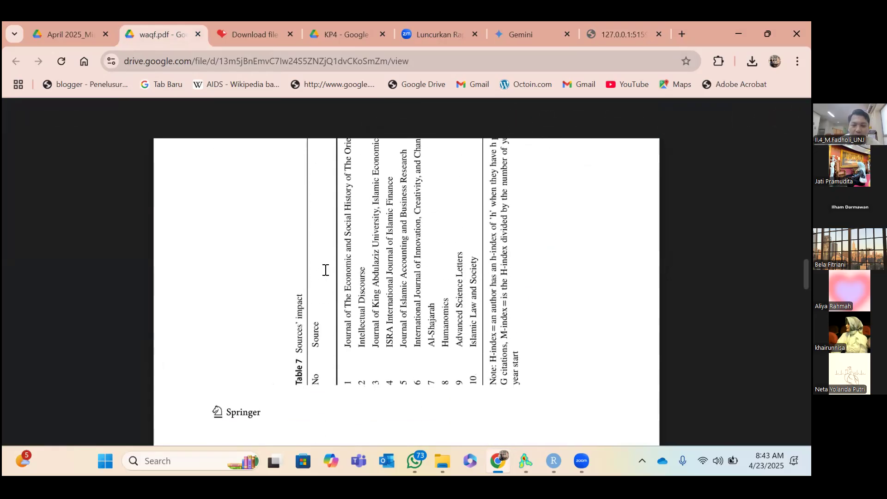
scroll(326, 270, "down", 2)
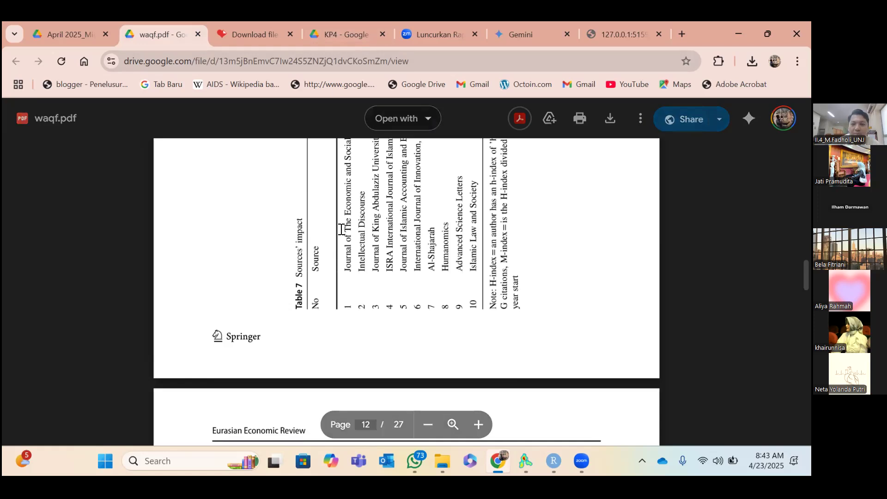
scroll(352, 291, "up", 1)
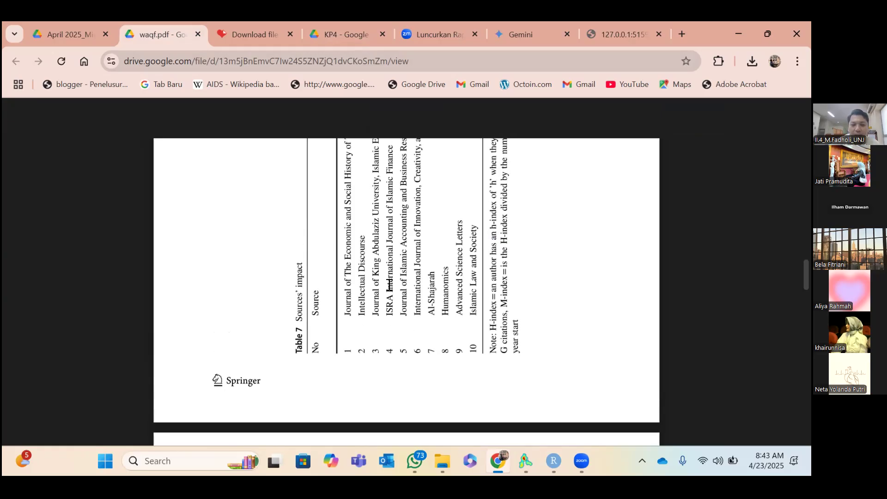
scroll(369, 326, "up", 3)
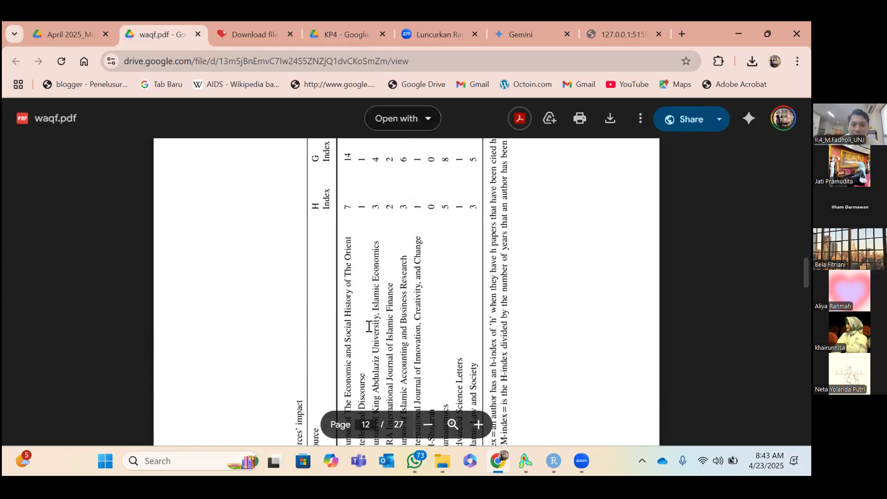
Review the bibliographic coupling map in Fig. 7, the journal co-citation map in Fig. 8, and the text explaining them.
scroll(424, 277, "down", 10)
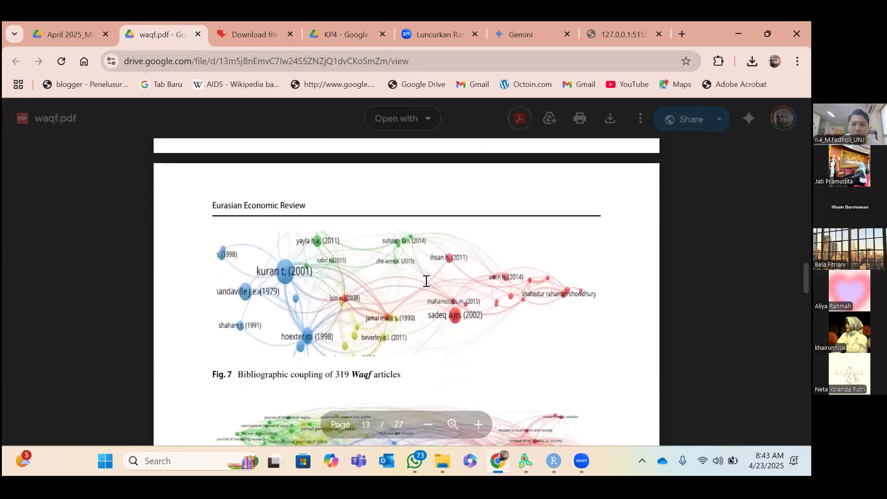
scroll(427, 281, "down", 1)
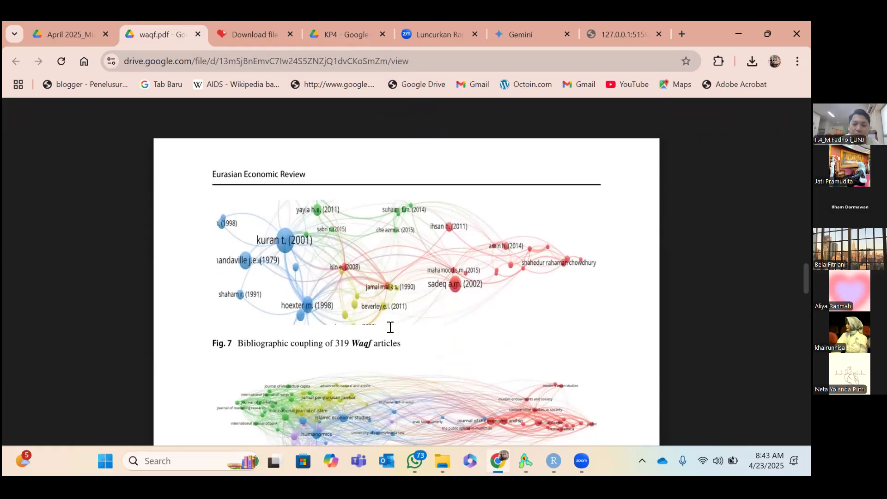
scroll(391, 327, "down", 2)
scroll(390, 327, "down", 2)
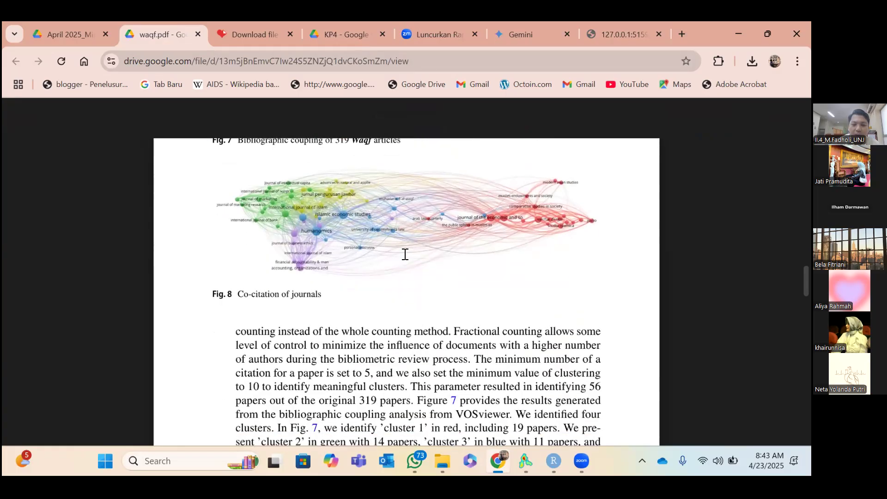
scroll(395, 277, "down", 2)
scroll(395, 275, "up", 1)
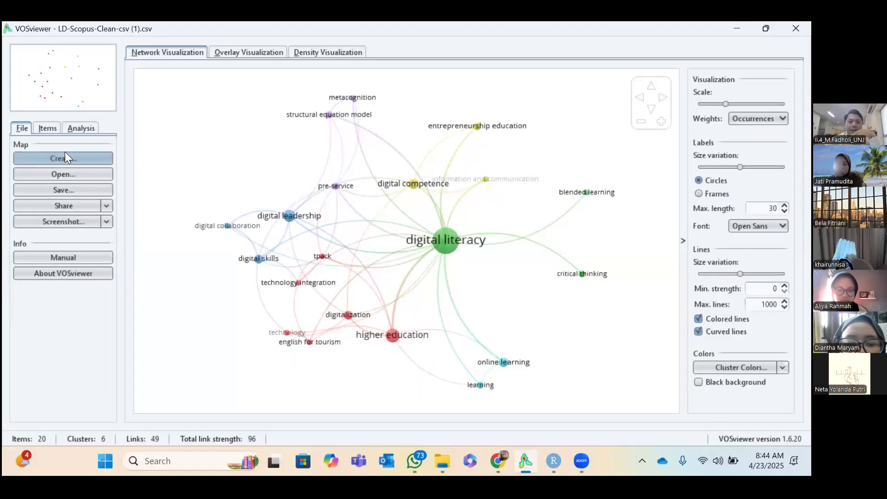
Set up a new bibliographic-data map from the Scopus file LD-Scopus-Clean-csv (1).csv, using author-keyword co-occurrence with full counting.
left_click(71, 157)
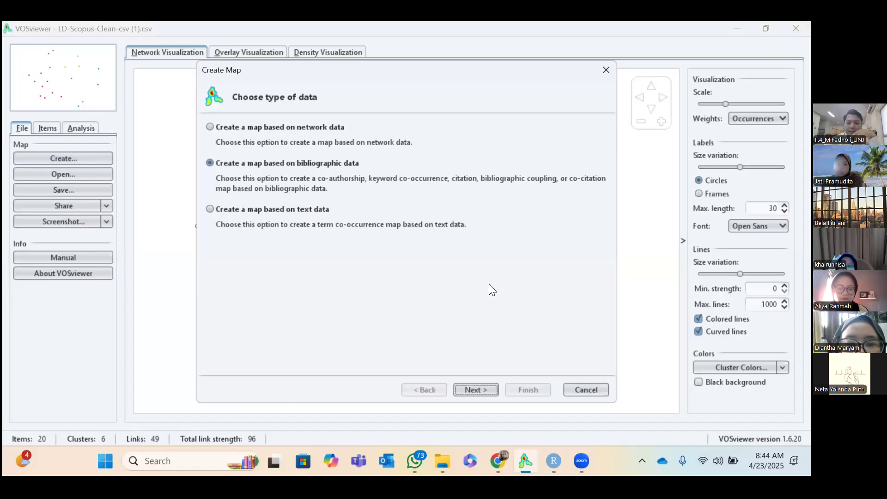
left_click(478, 390)
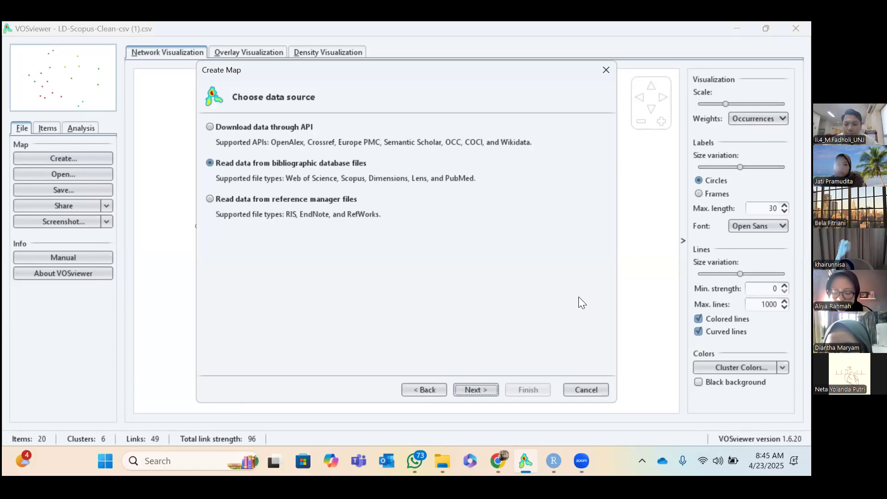
left_click(478, 390)
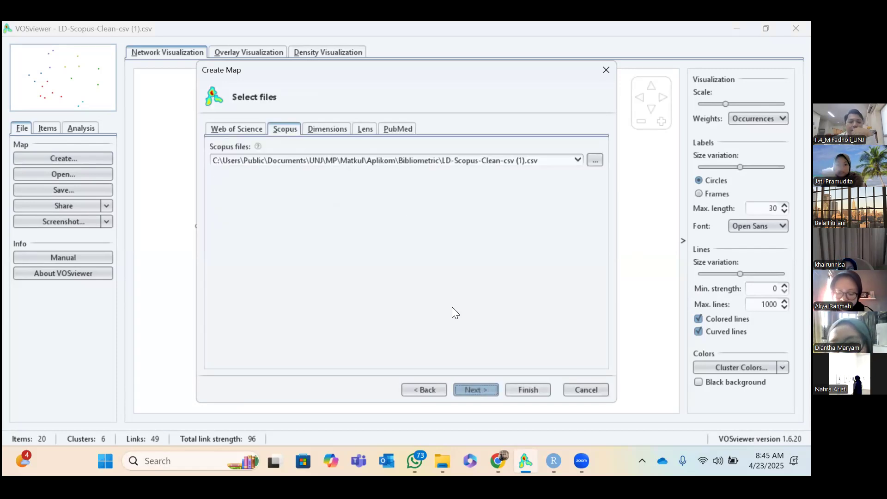
left_click(486, 390)
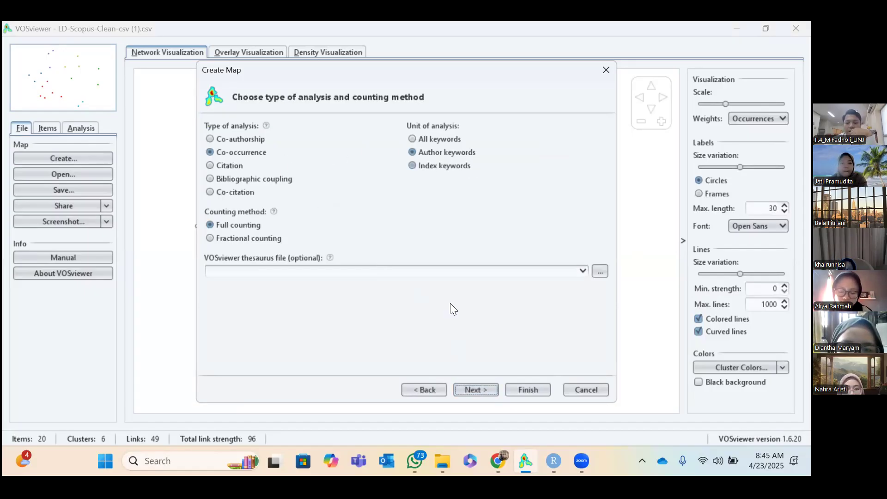
left_click(471, 390)
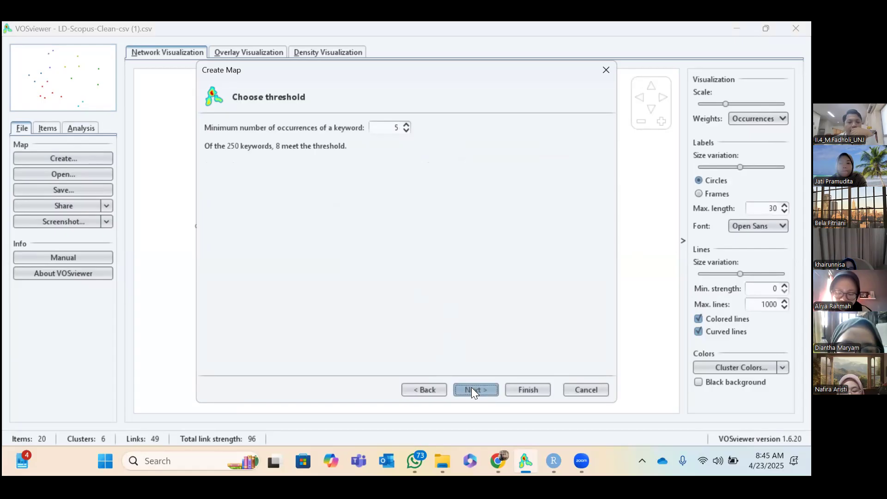
Generate the keyword map with a minimum of 5 occurrences per keyword, selecting all 8 qualifying keywords.
left_click(406, 130)
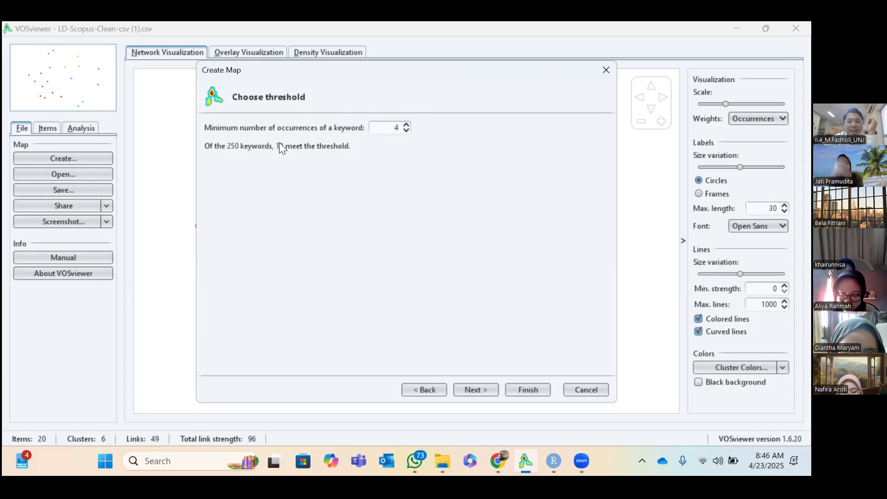
left_click(405, 125)
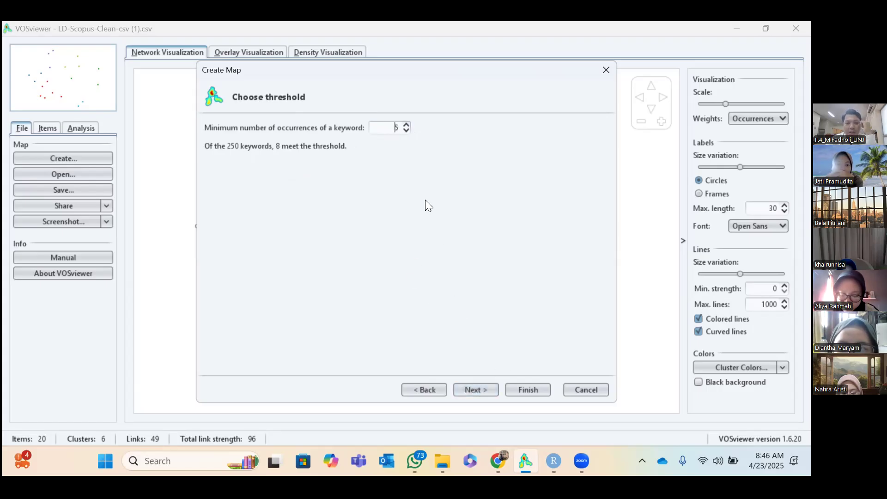
left_click(482, 392)
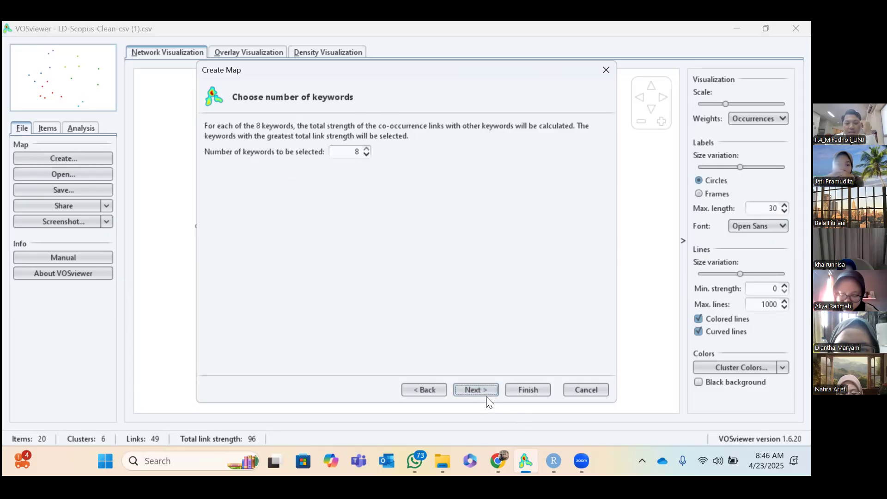
left_click(482, 392)
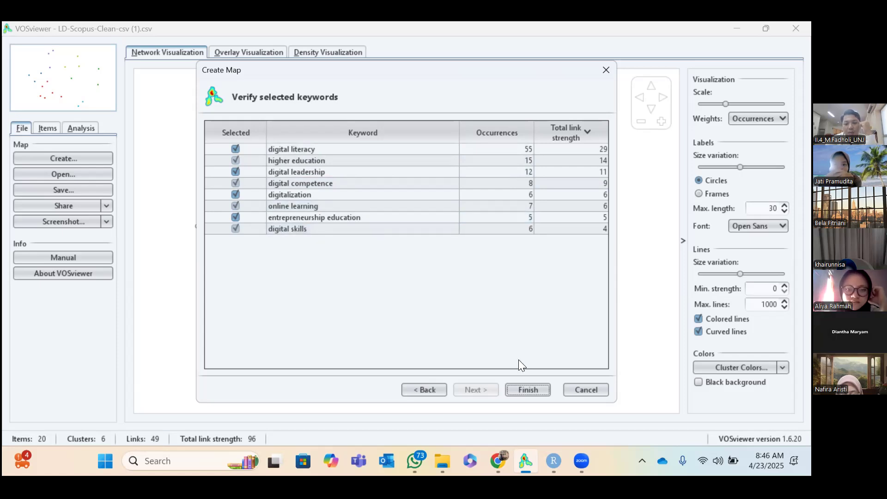
left_click(527, 390)
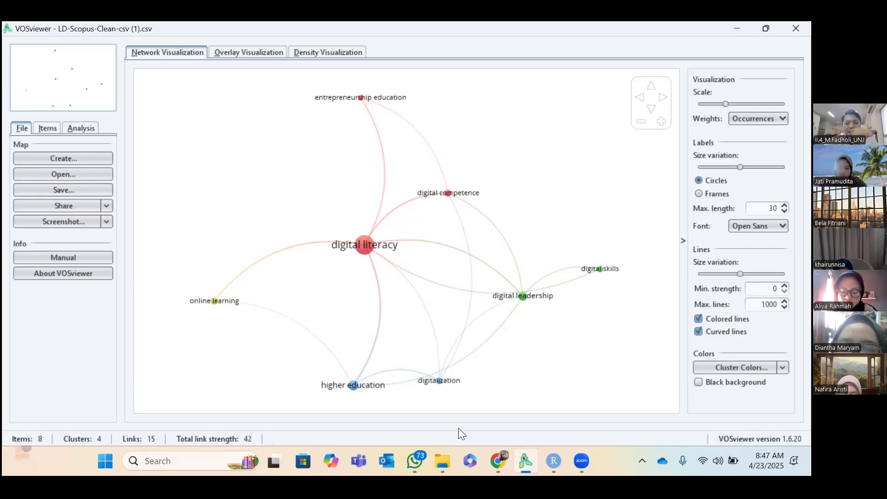
Set up another co-occurrence map of author keywords from the same Scopus file, keeping full counting and no thesaurus file.
left_click(65, 157)
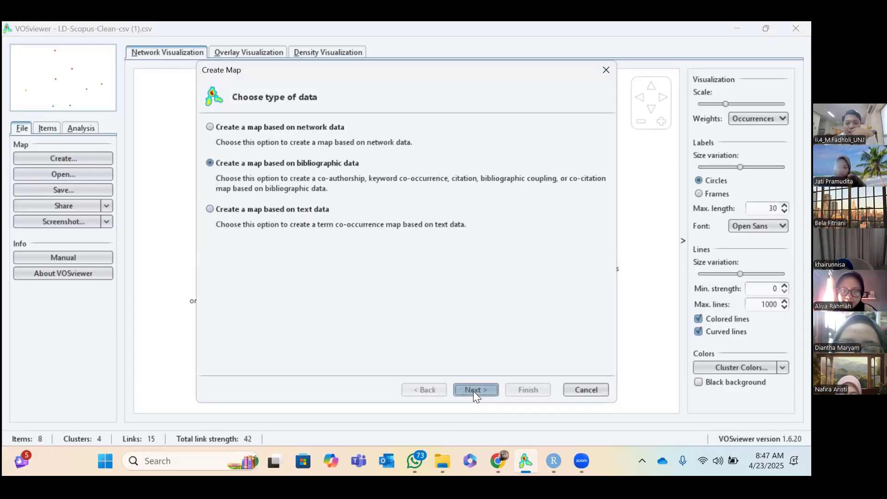
left_click(474, 391)
left_click(473, 391)
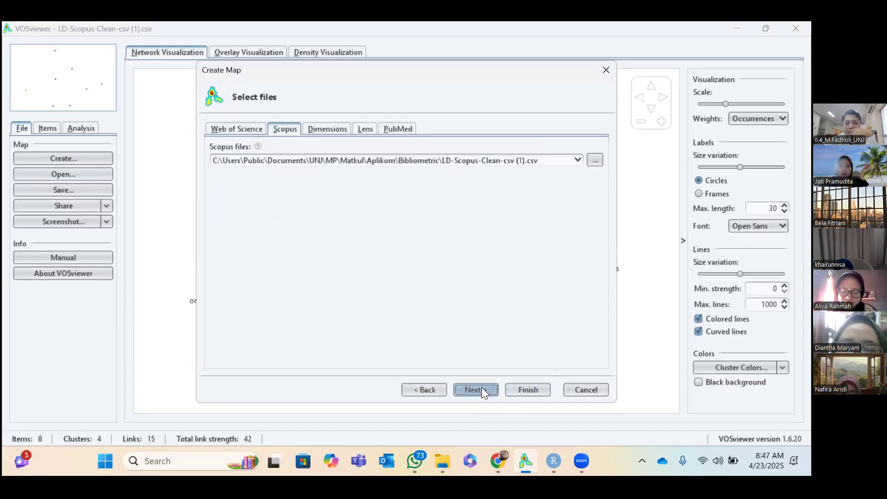
left_click(481, 387)
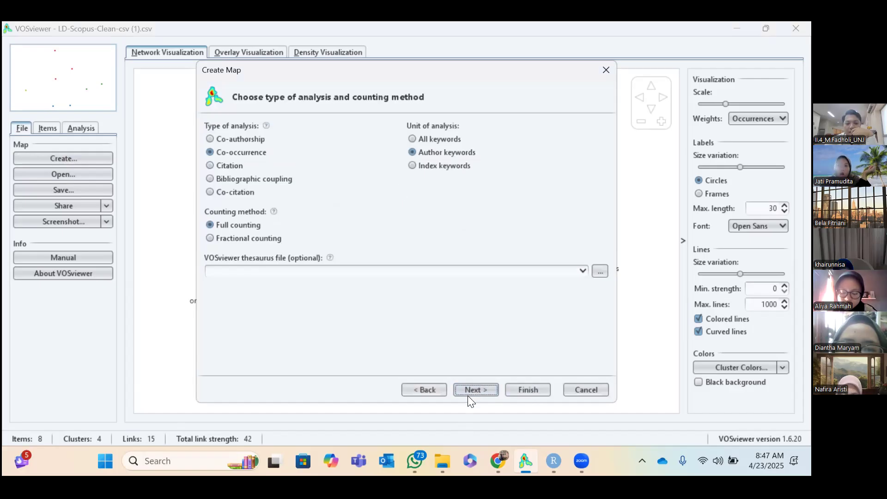
left_click(476, 391)
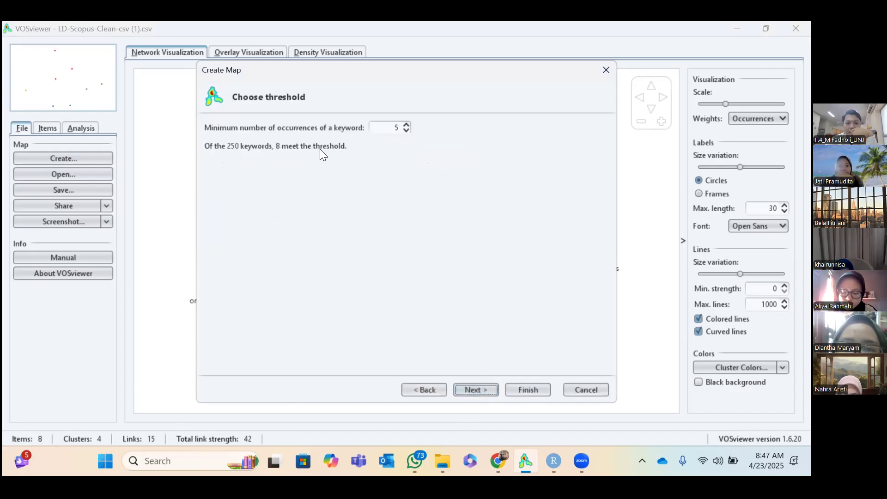
Lower the minimum keyword occurrences to 4 and generate the map with all 12 qualifying keywords.
left_click(406, 125)
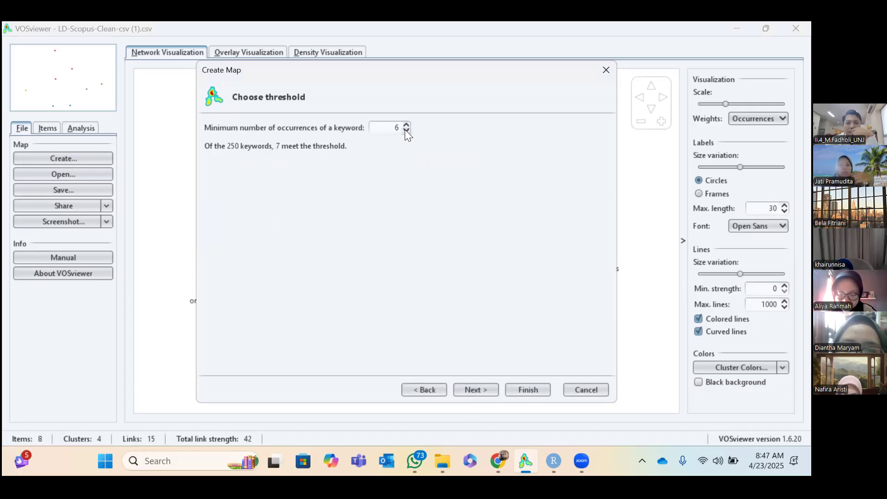
left_click(406, 131)
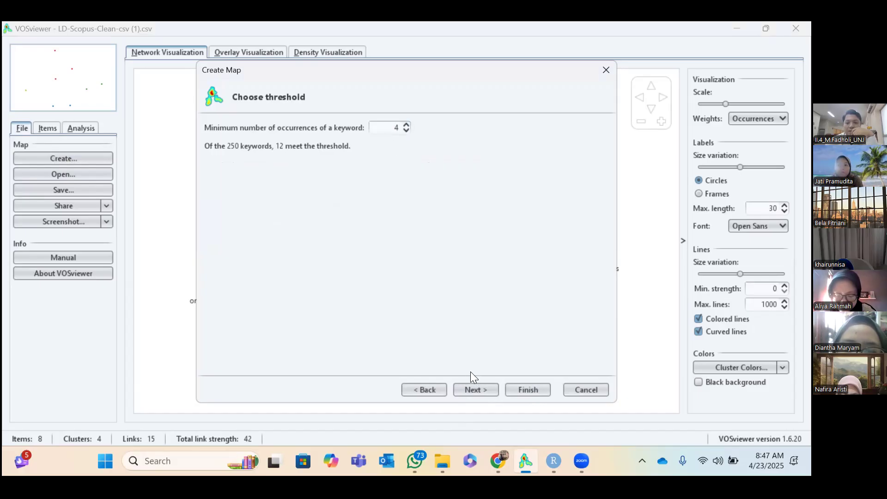
left_click(475, 389)
left_click(475, 389)
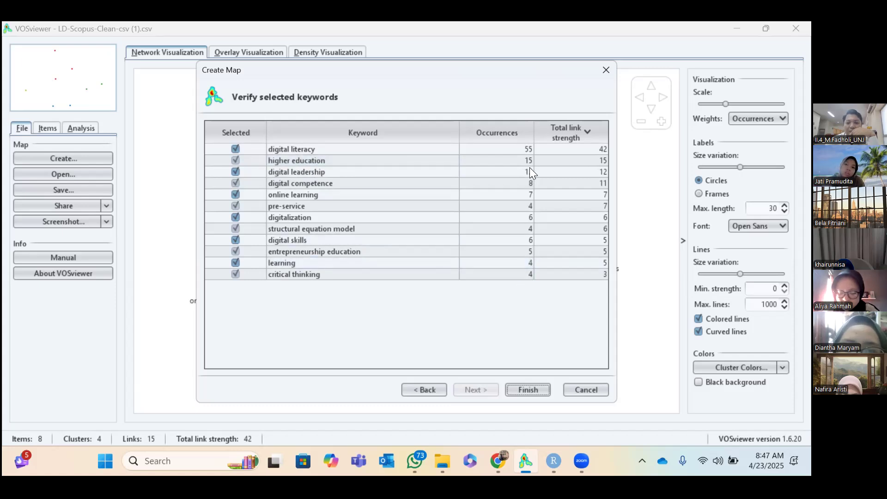
left_click(530, 392)
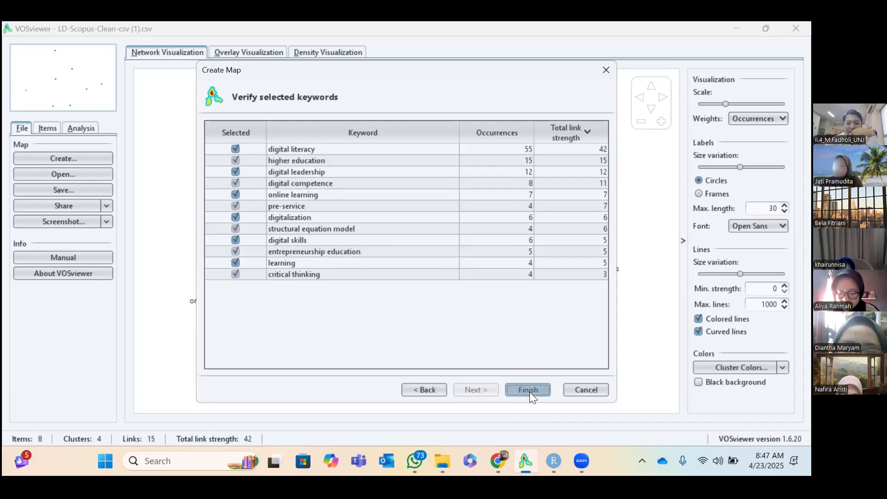